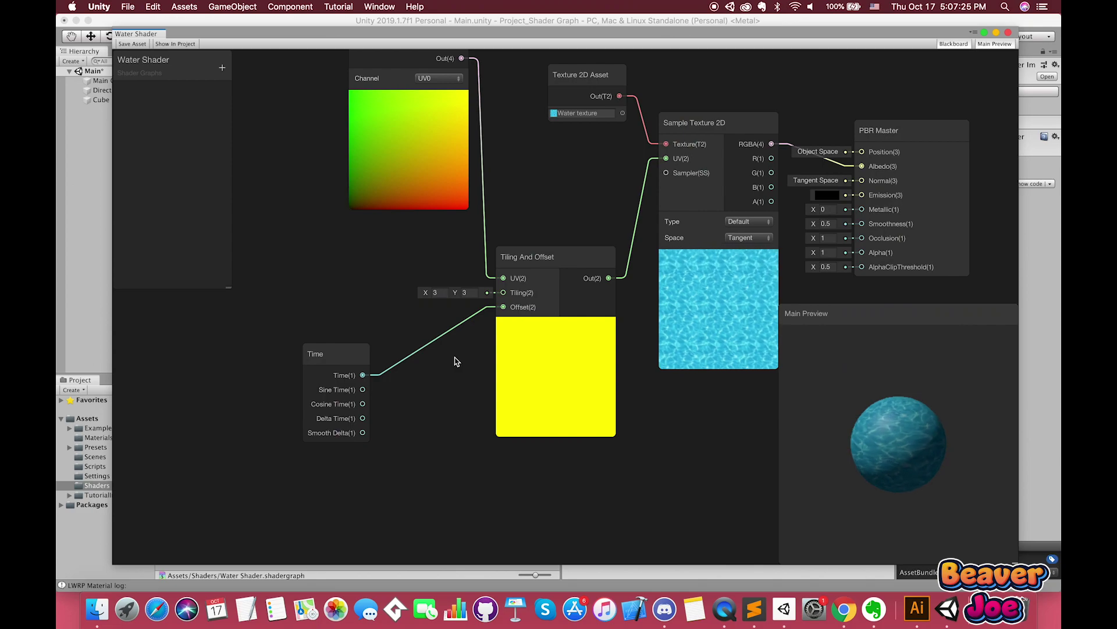
# Step: Add a Slider node from the 'slide' search and place it above the Time node
pyautogui.rightClick(276, 307)
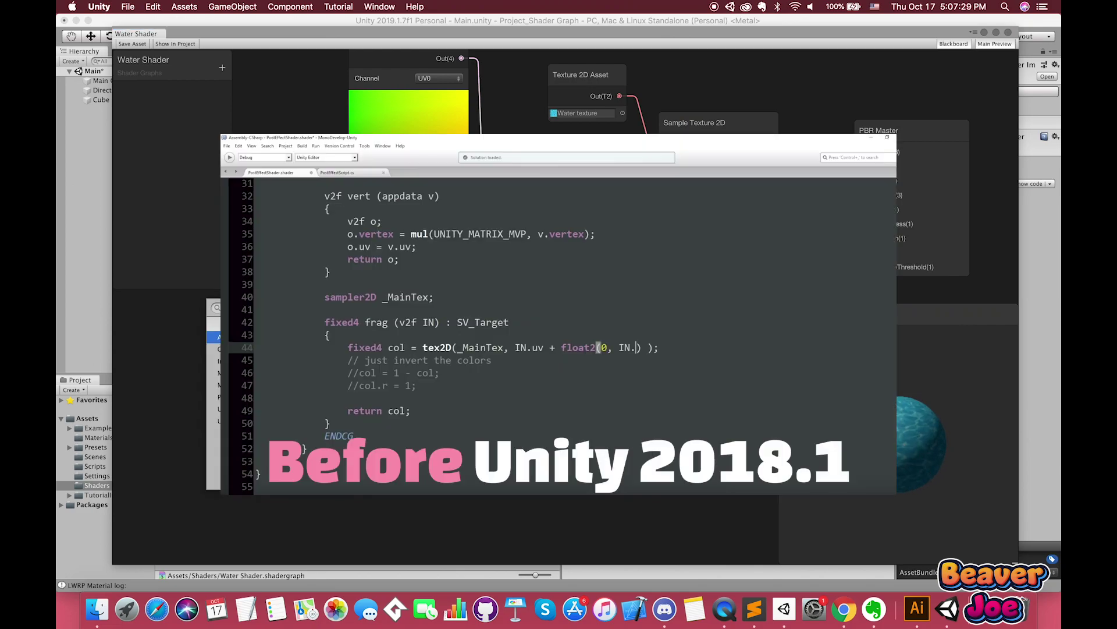
pyautogui.write('slide')
pyautogui.press('Return')
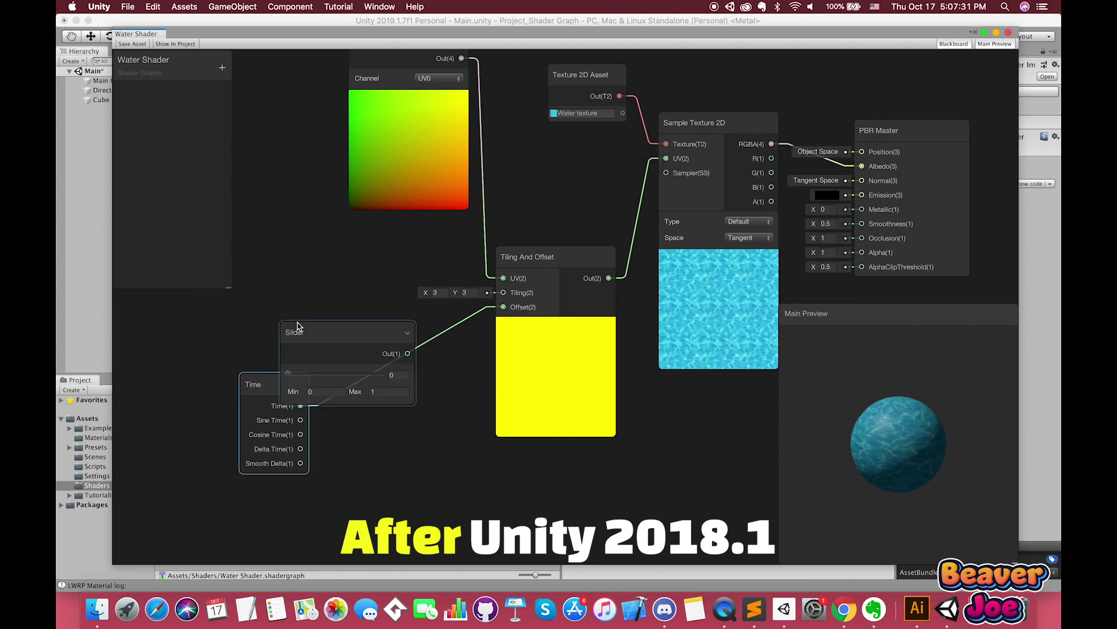
pyautogui.moveTo(295, 325); pyautogui.dragTo(269, 289)
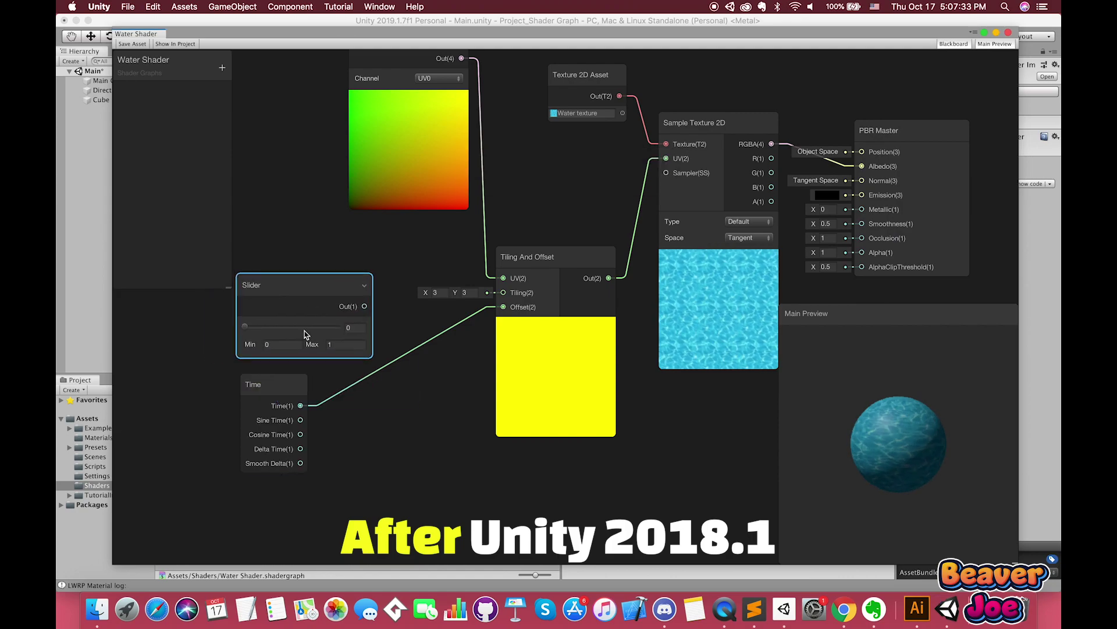
# Step: Raise the Slider's maximum to 3 and push its value up to the new maximum
pyautogui.moveTo(255, 329); pyautogui.dragTo(267, 328)
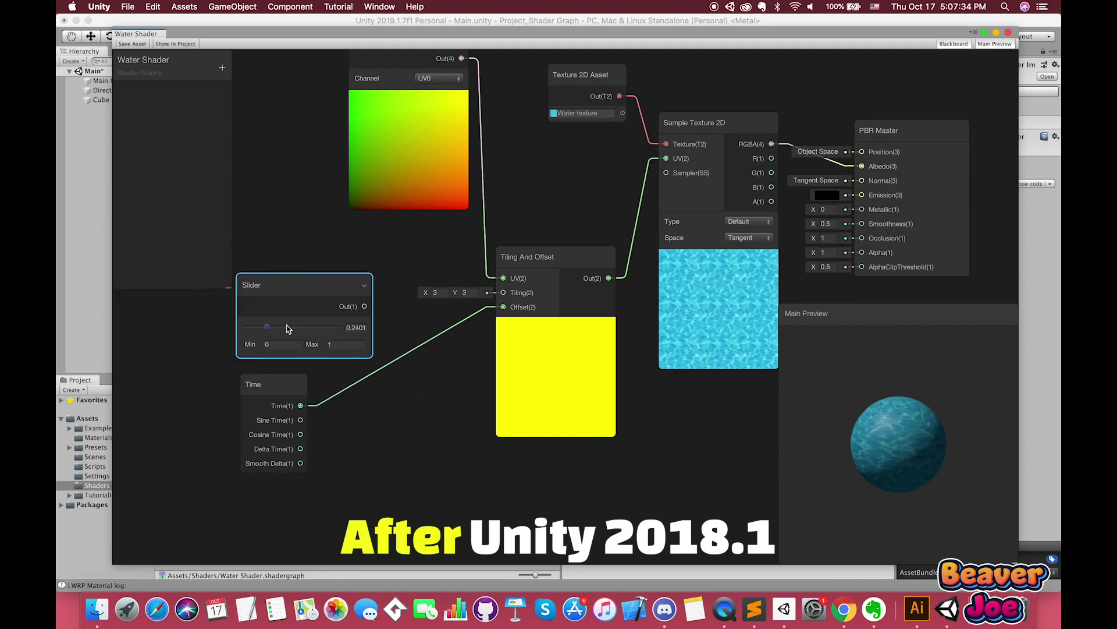
pyautogui.click(251, 328)
pyautogui.click(329, 344)
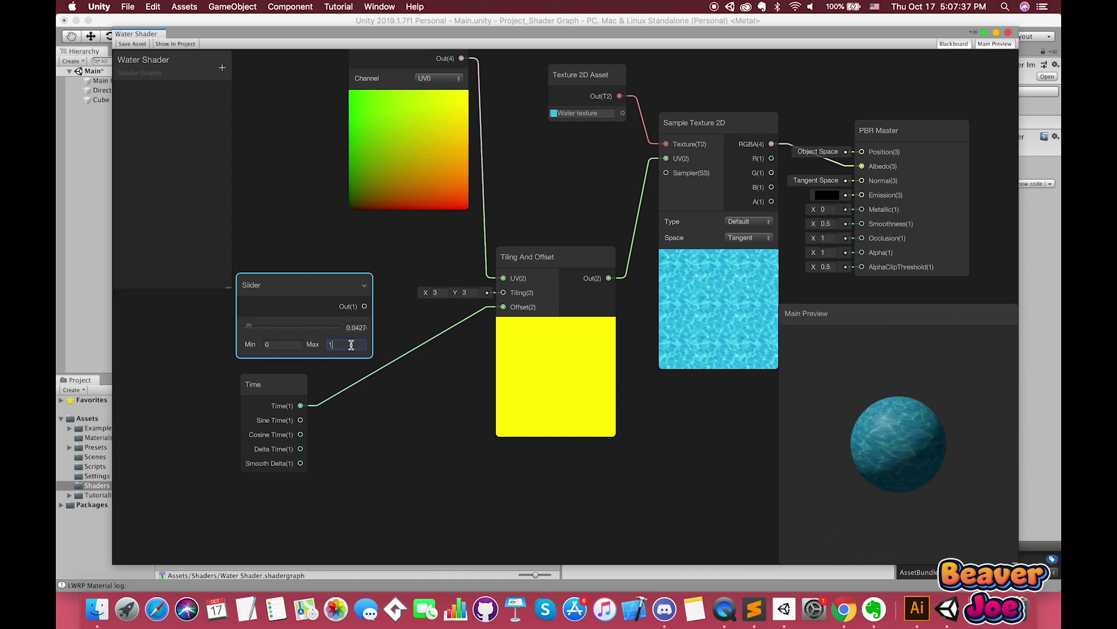
pyautogui.write('3')
pyautogui.moveTo(257, 328); pyautogui.dragTo(355, 325)
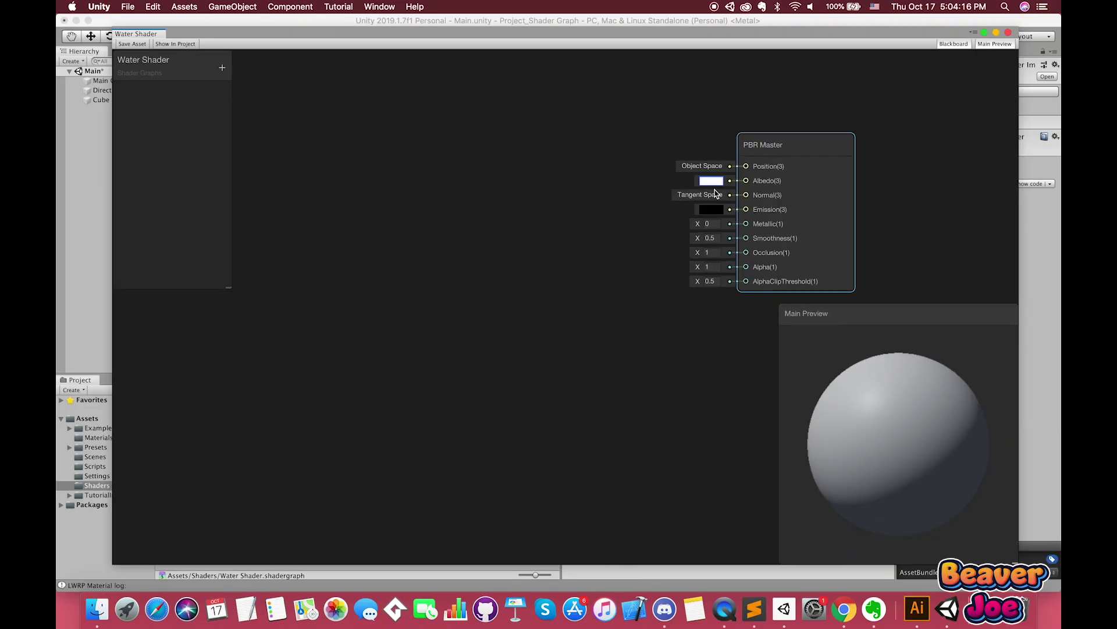
# Step: Add a Texture 2D Asset node to the graph via the 'textu' node search
pyautogui.rightClick(511, 159)
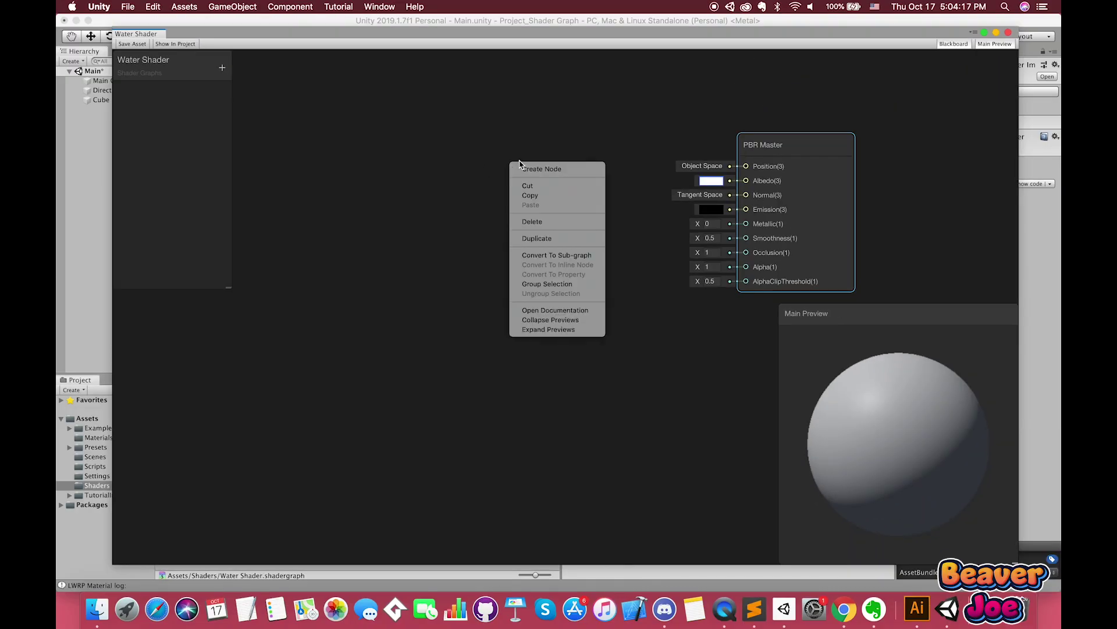
pyautogui.click(529, 168)
pyautogui.write('texture')
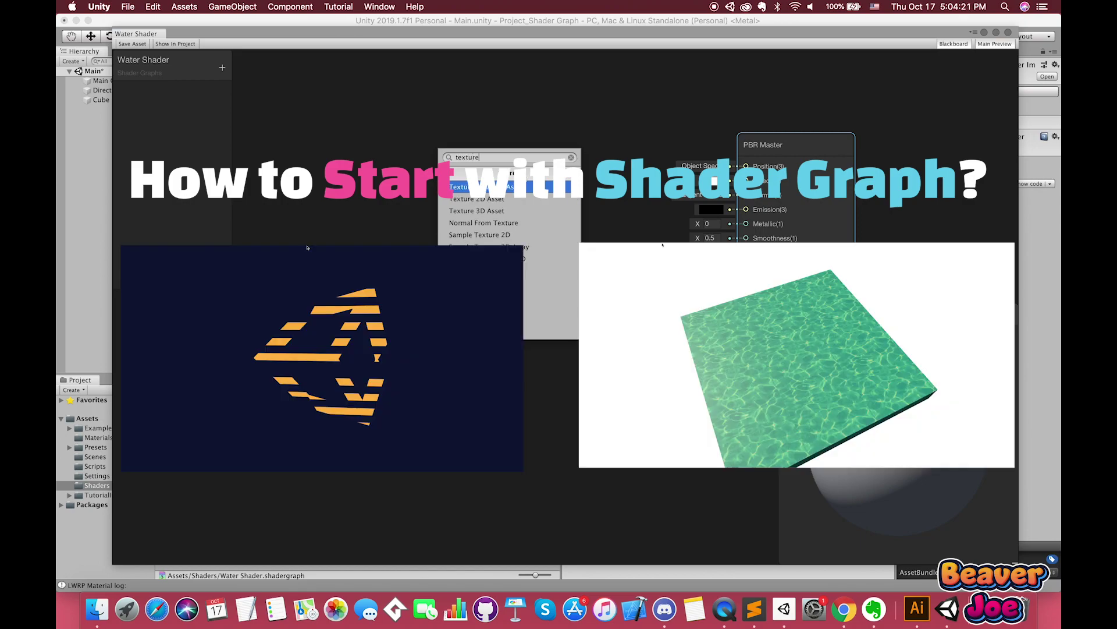
pyautogui.click(498, 203)
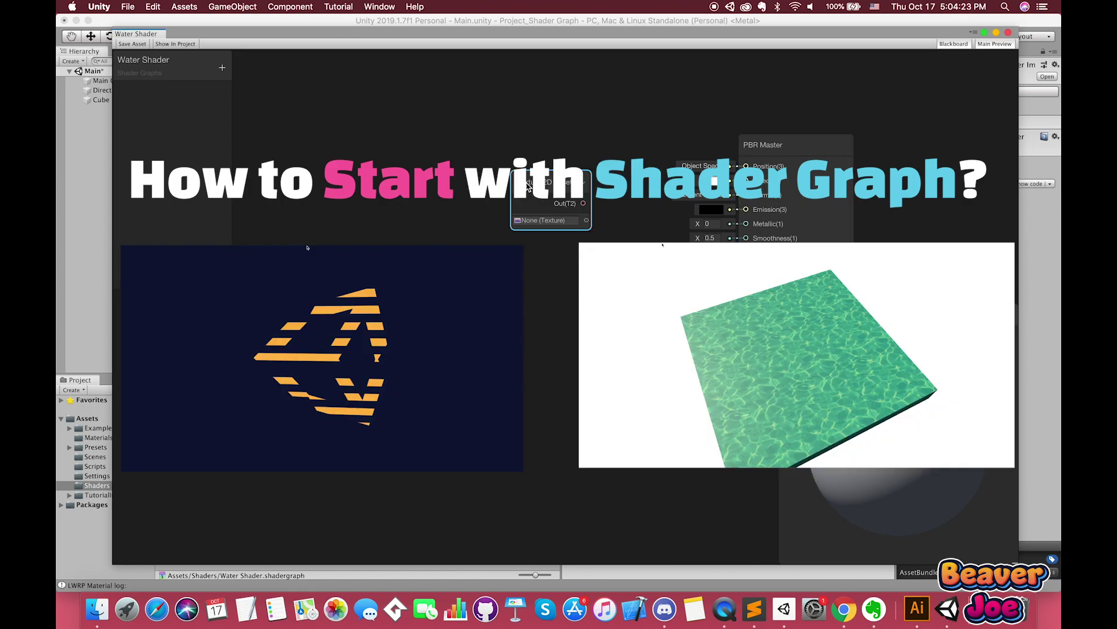
# Step: Assign the Water texture to the Texture 2D Asset node
pyautogui.click(442, 182)
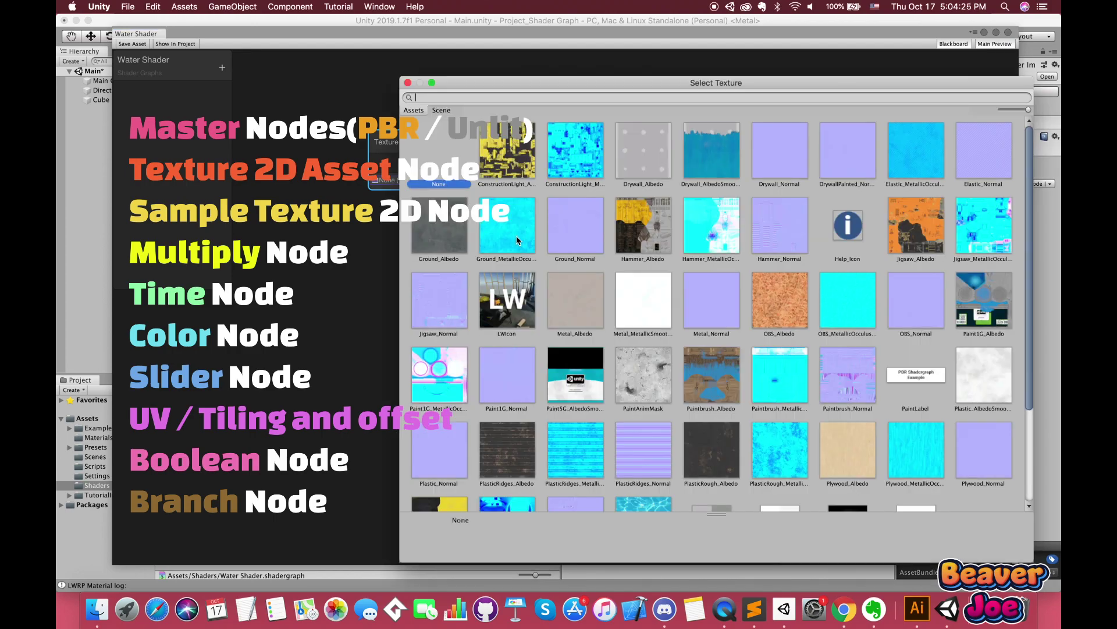
pyautogui.scroll(-5, 646, 309)
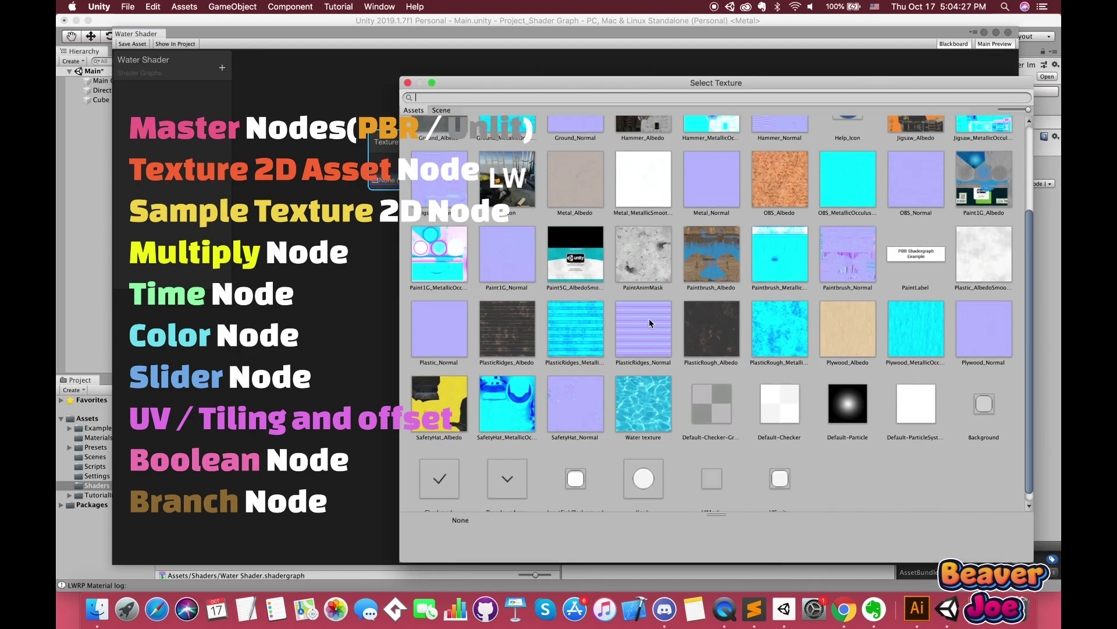
pyautogui.doubleClick(644, 417)
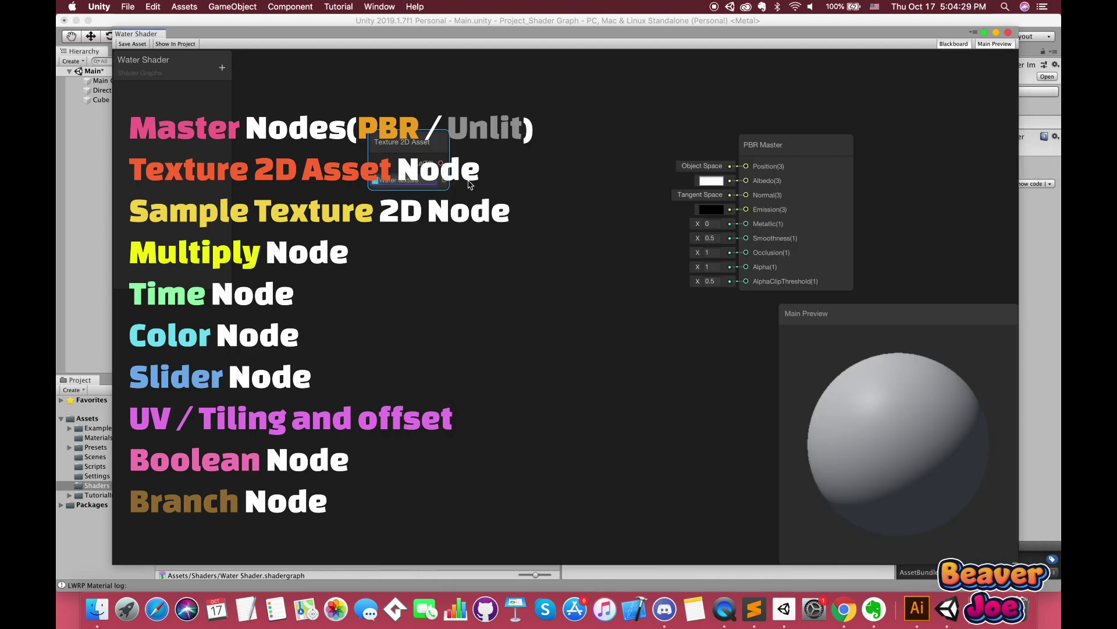
pyautogui.click(444, 182)
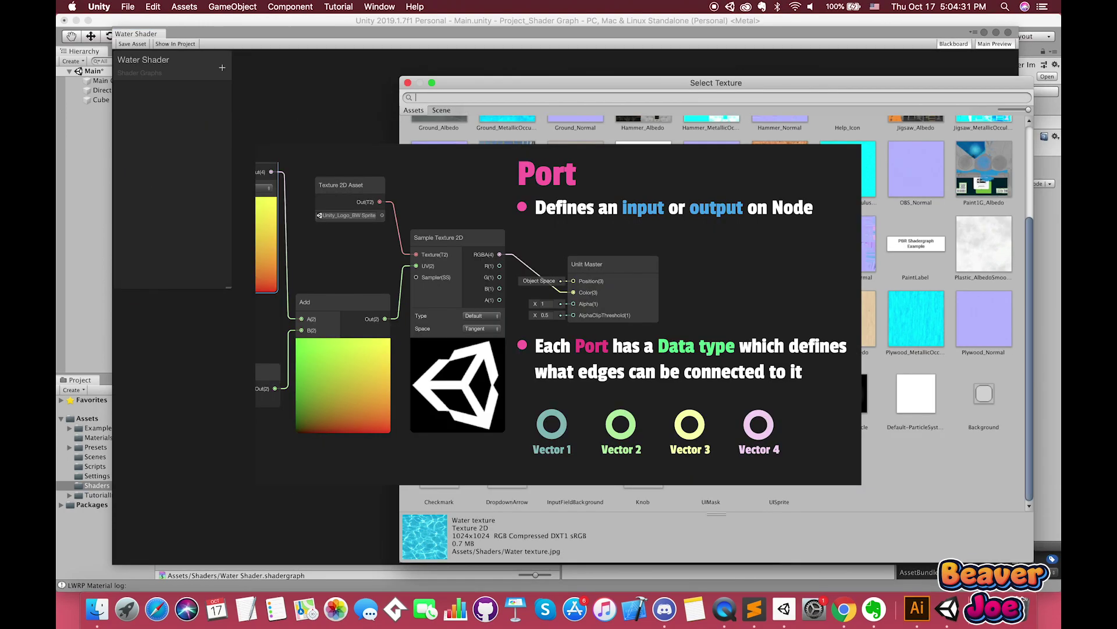
pyautogui.click(409, 83)
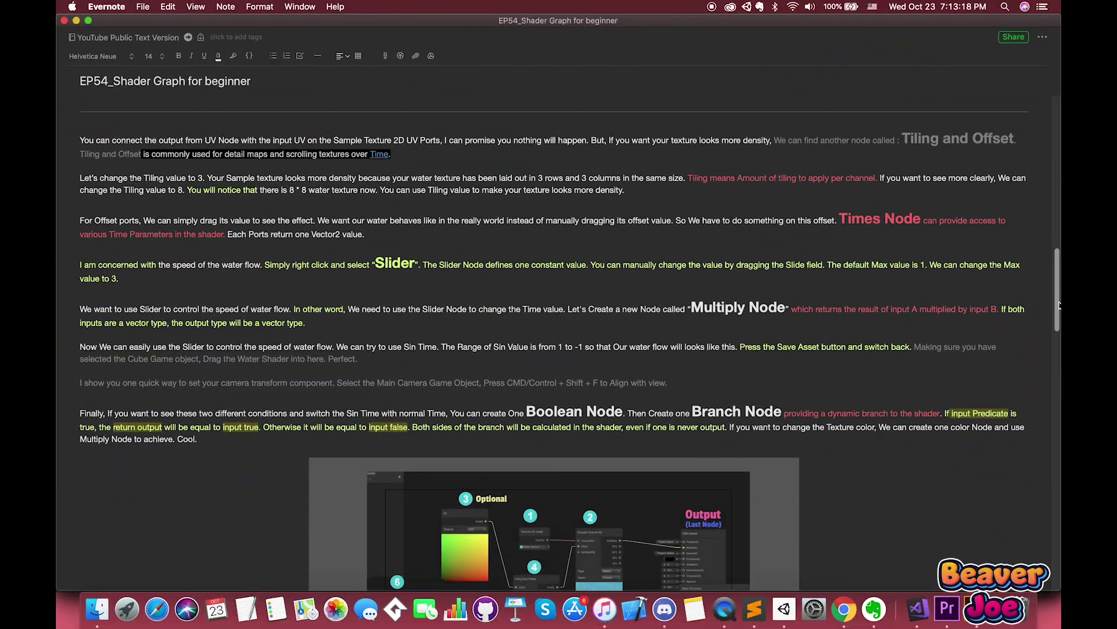
pyautogui.scroll(-10, 1052, 376)
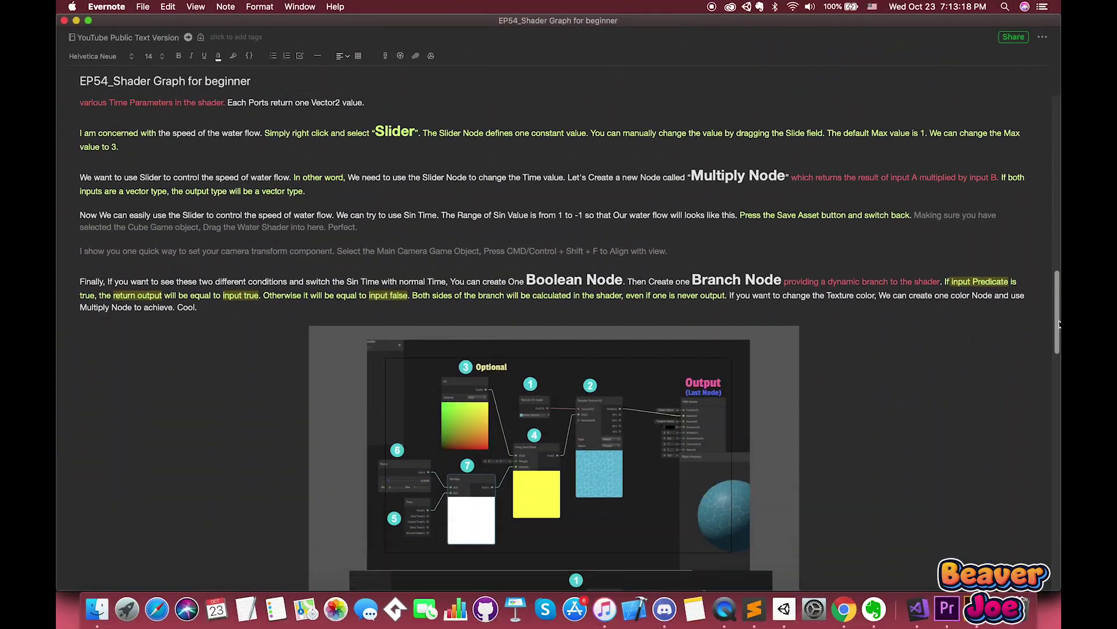
pyautogui.scroll(-15, 1052, 376)
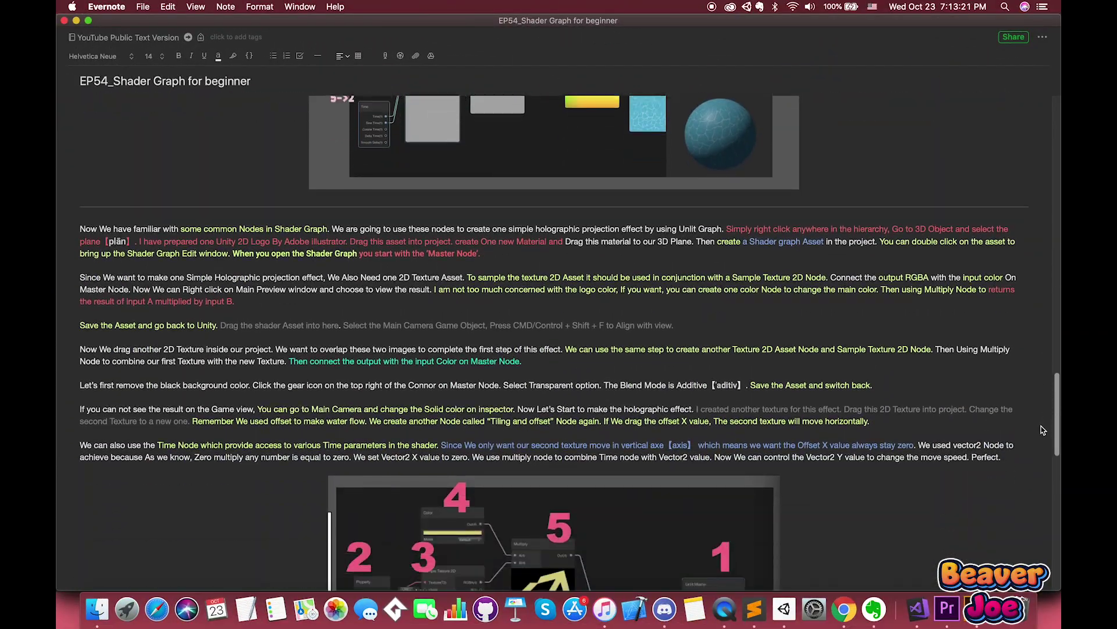
pyautogui.scroll(-5, 1036, 461)
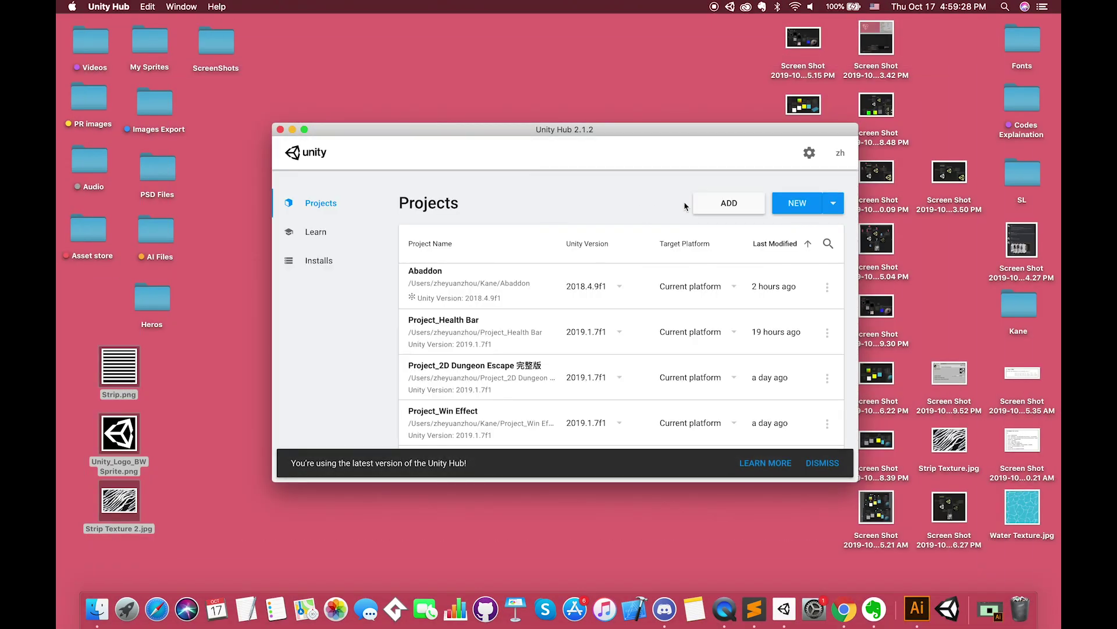
# Step: Create a Lightweight RP template project named Project_Shader Graph from Unity Hub
pyautogui.click(795, 205)
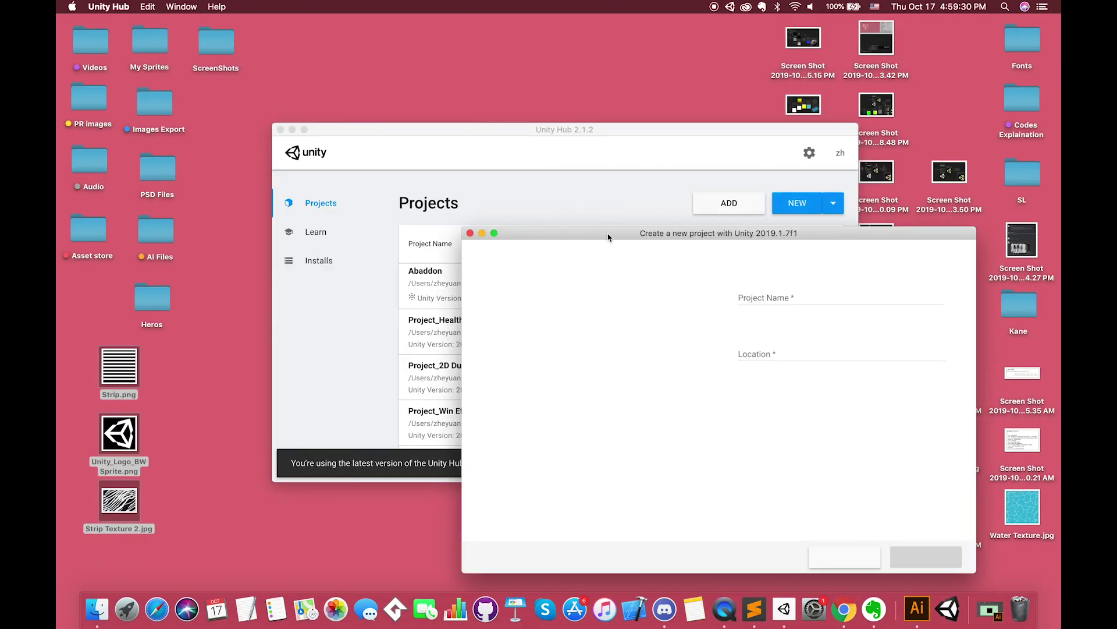
pyautogui.moveTo(606, 232); pyautogui.dragTo(466, 162)
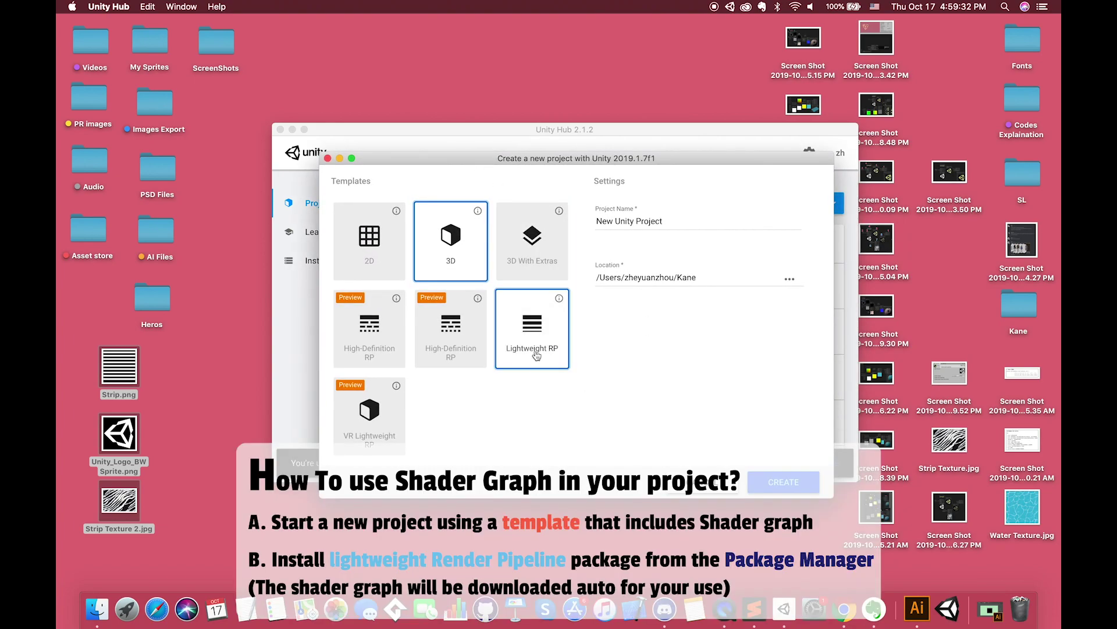
pyautogui.click(547, 351)
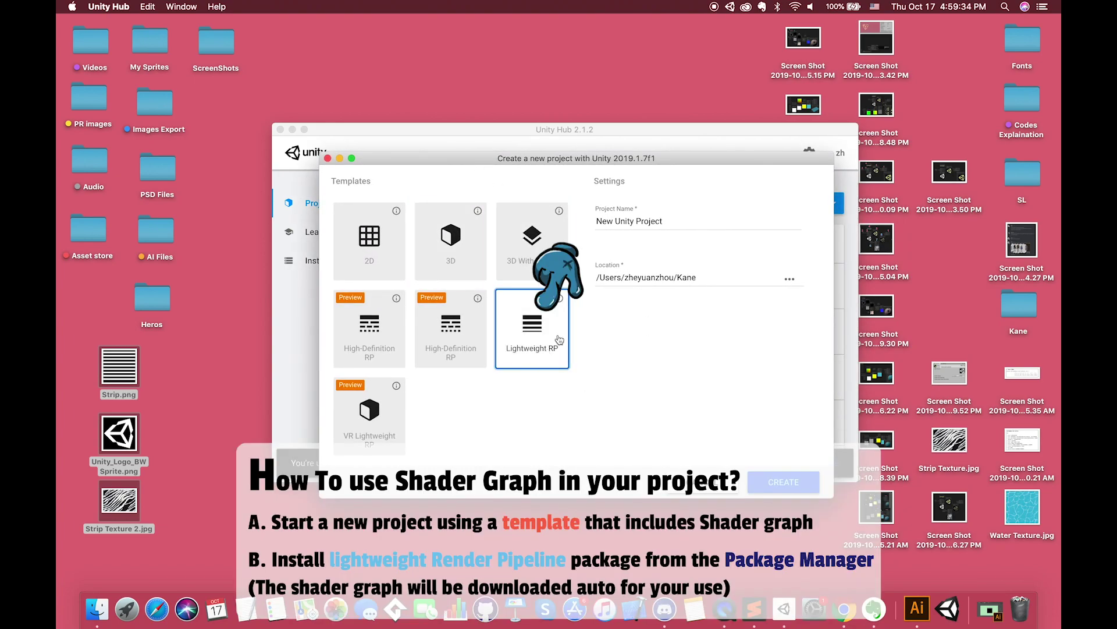
pyautogui.click(662, 220)
pyautogui.press('super+a')
pyautogui.write('Pr')
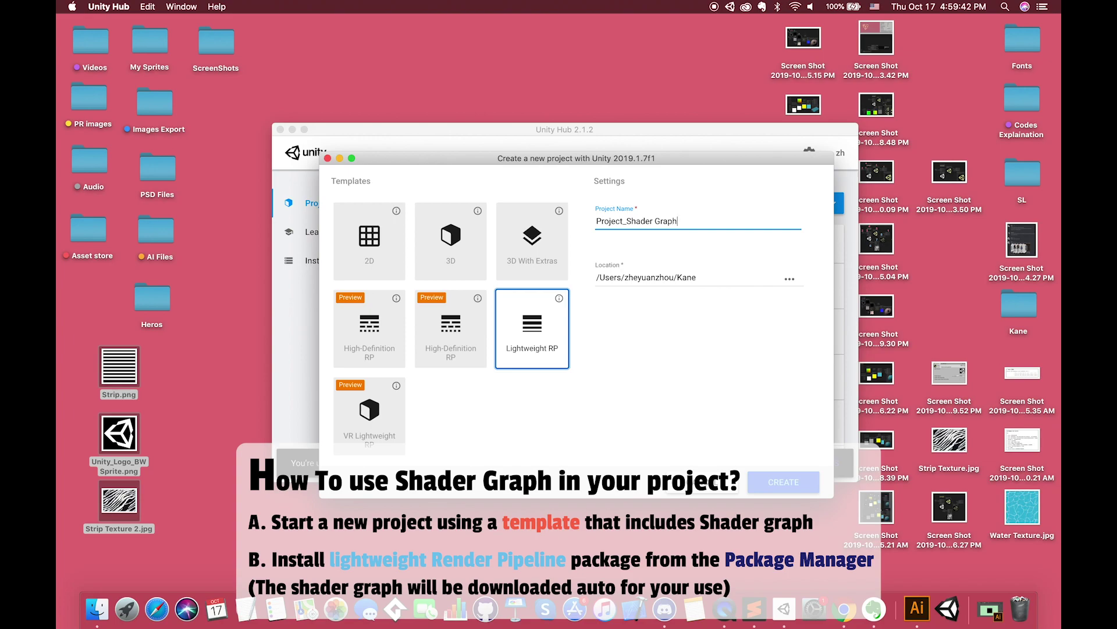
pyautogui.press('Return')
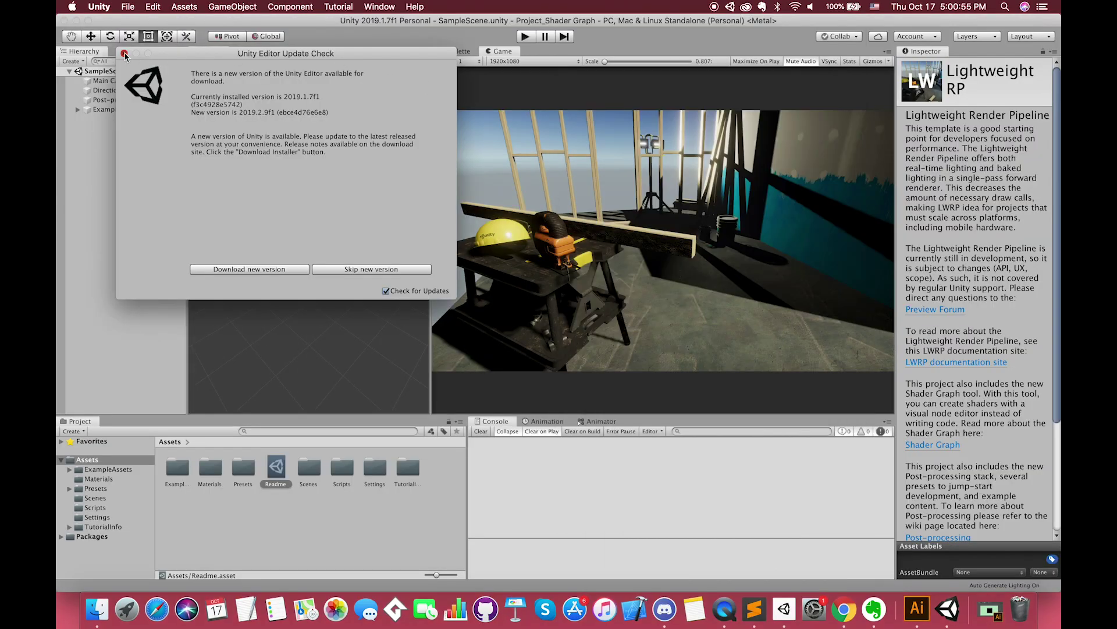
# Step: Dismiss the update check and view Lightweight RP's dependencies in the Package Manager
pyautogui.click(394, 266)
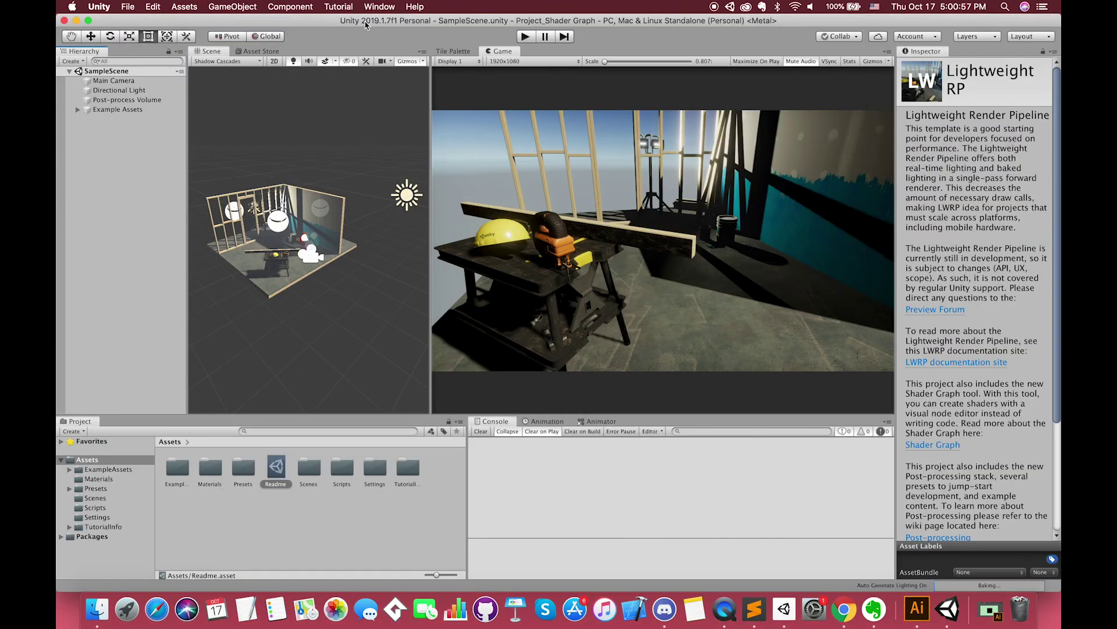
pyautogui.click(381, 7)
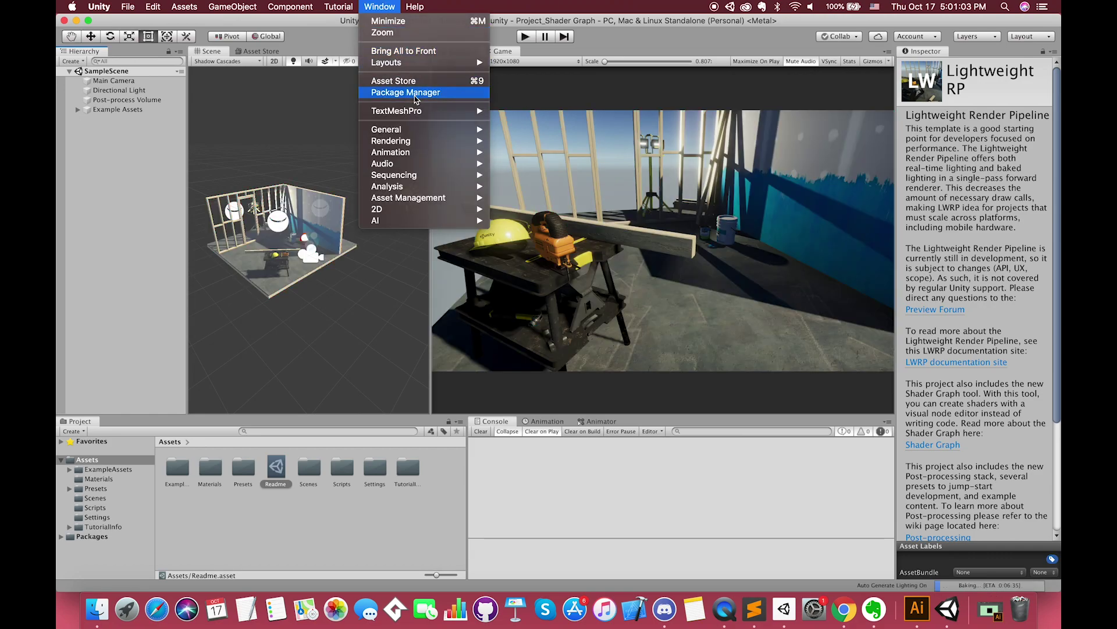
pyautogui.click(415, 94)
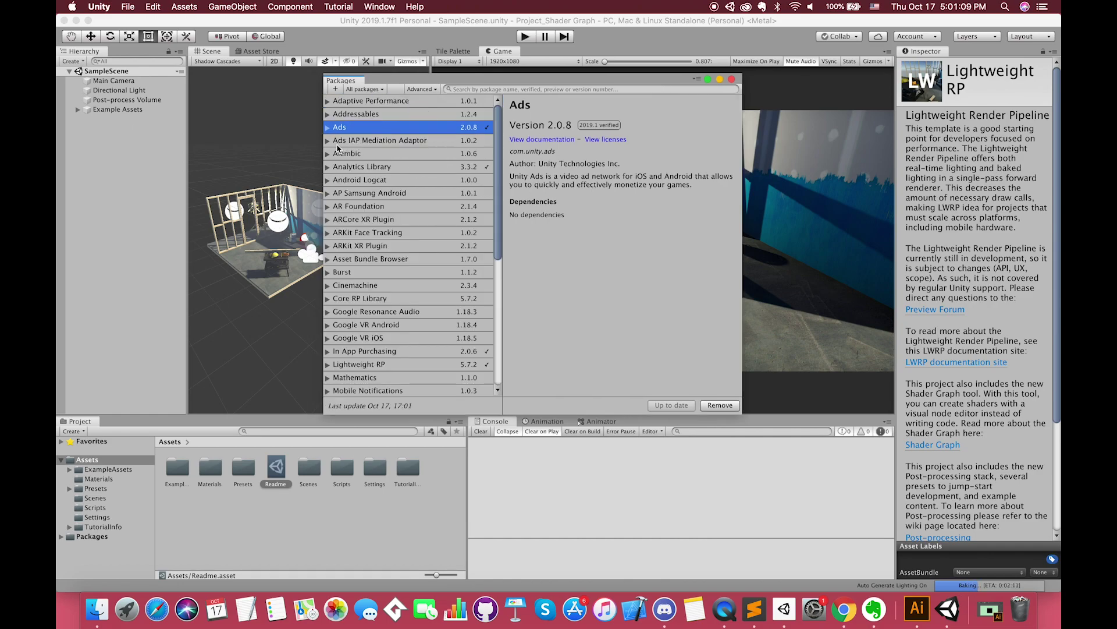
pyautogui.scroll(-3, 403, 239)
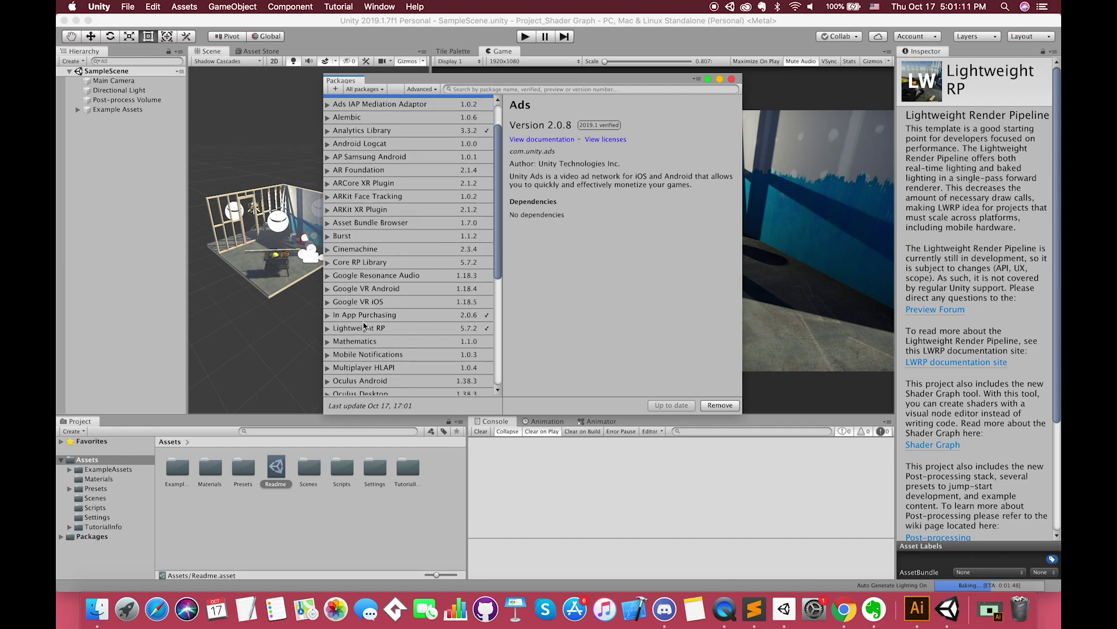
pyautogui.click(365, 327)
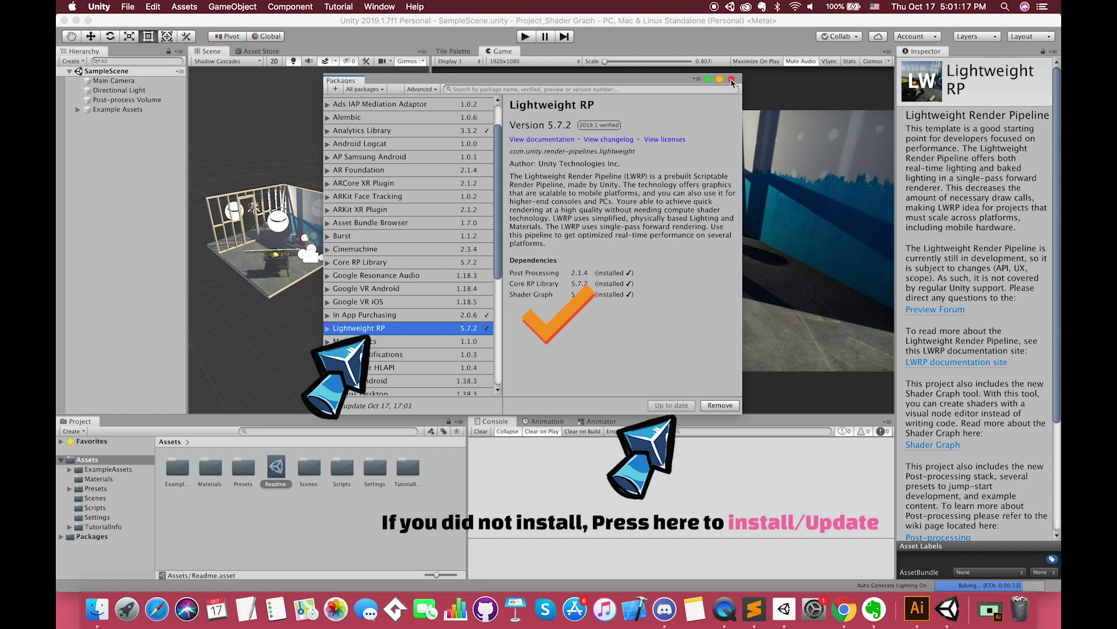
# Step: Close the Package Manager and save a new empty scene as Main in the Scenes folder
pyautogui.click(732, 82)
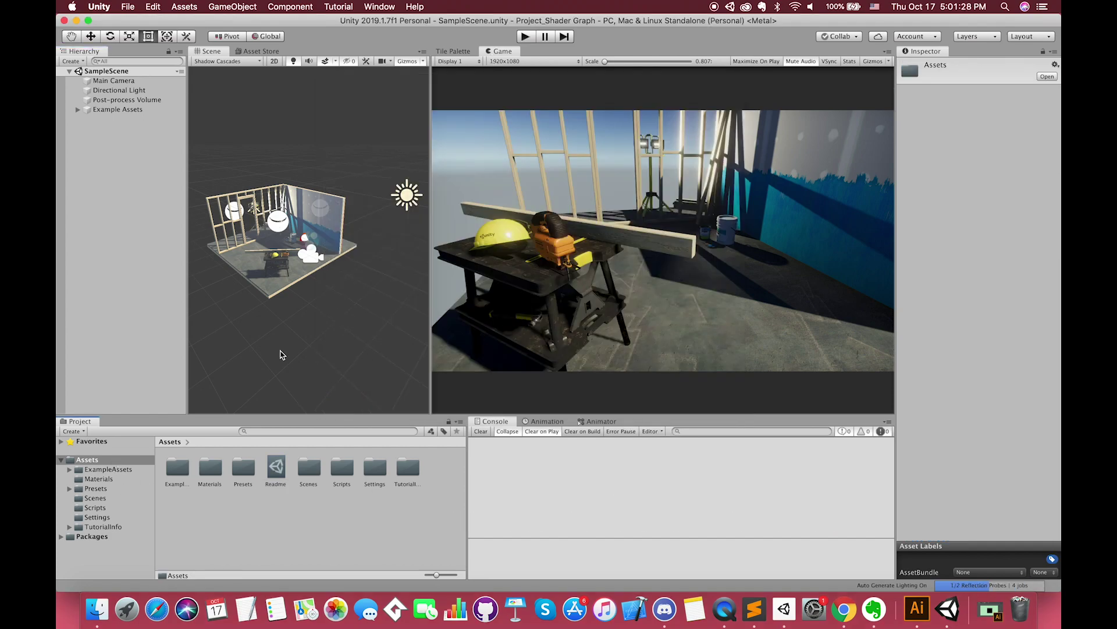
pyautogui.click(406, 445)
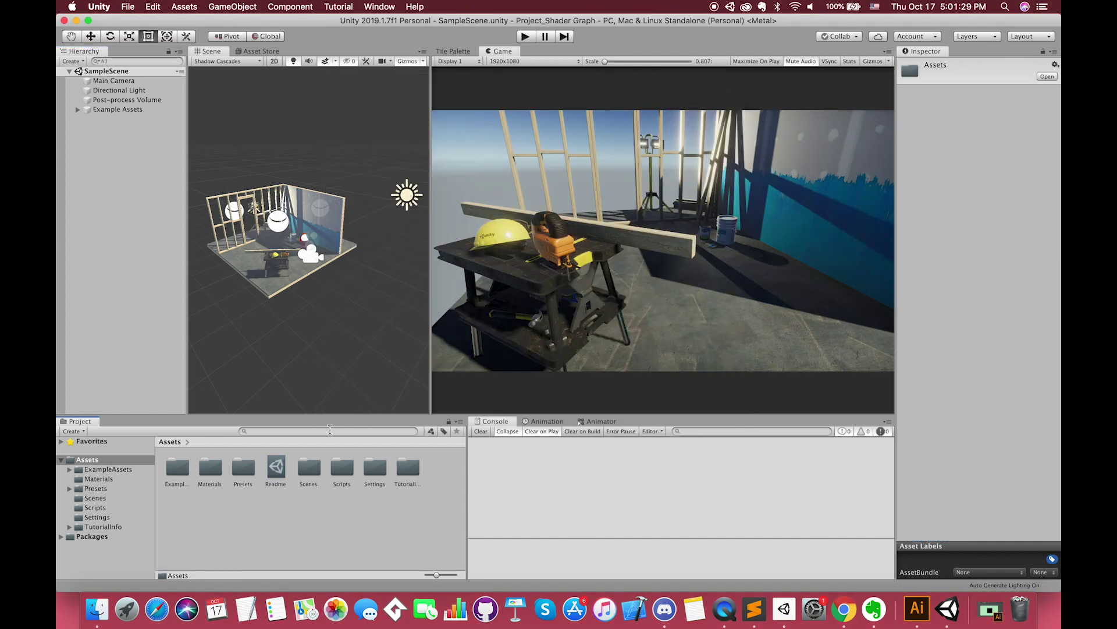
pyautogui.press('super+n')
pyautogui.press('super+s')
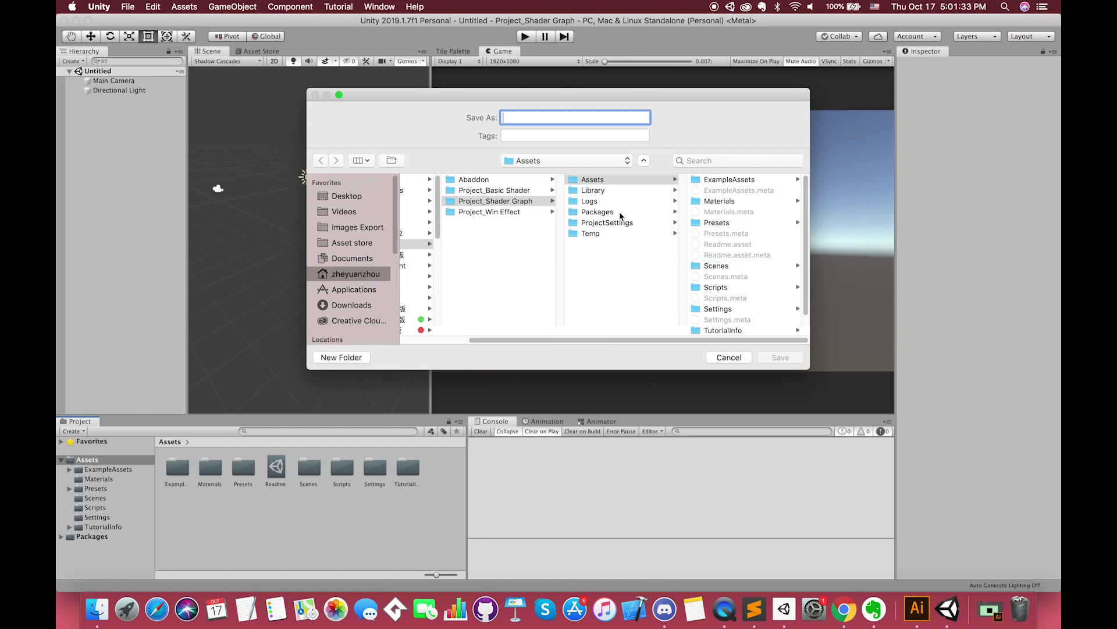
pyautogui.click(717, 265)
pyautogui.click(513, 118)
pyautogui.write('Main')
pyautogui.press('Return')
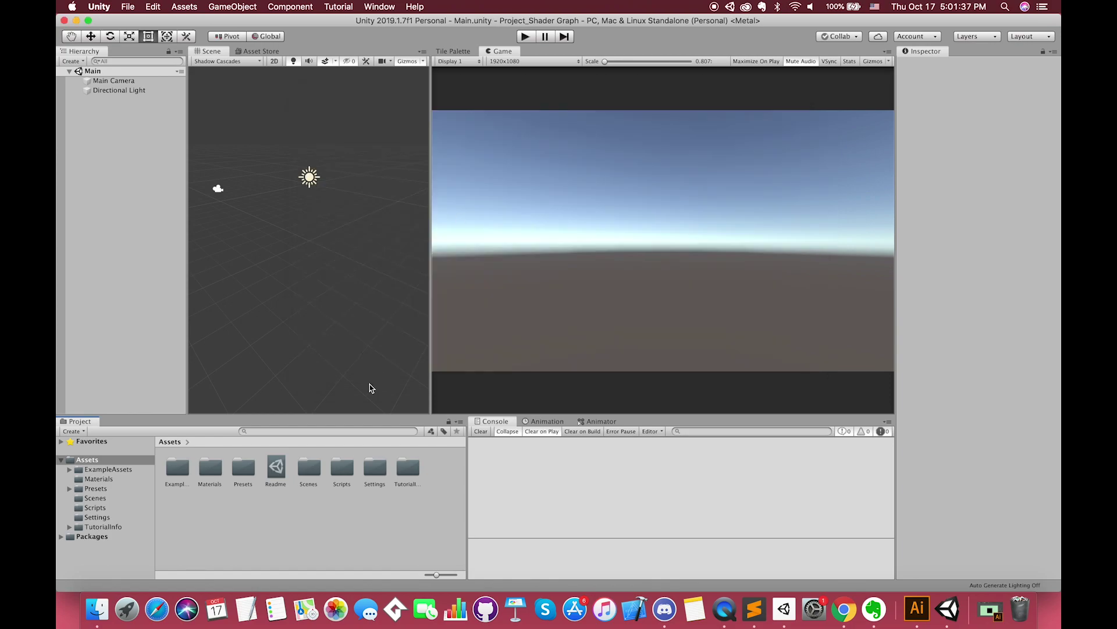
# Step: Open the Lighting Settings window and dock it beside the Inspector
pyautogui.moveTo(432, 232); pyautogui.dragTo(520, 239)
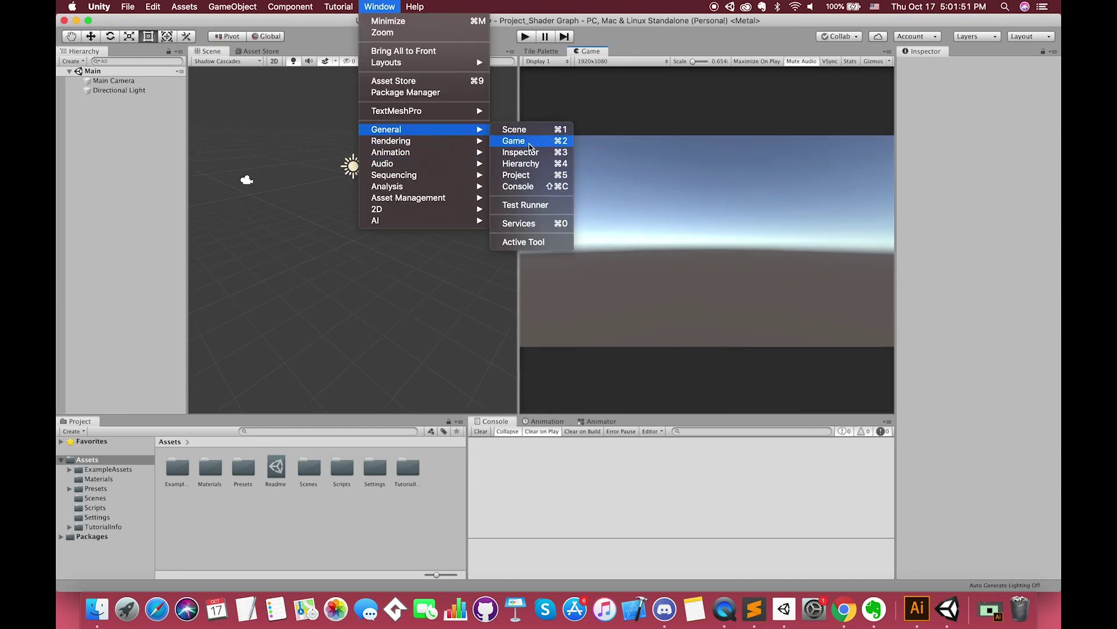
pyautogui.moveTo(466, 141)
pyautogui.click(525, 144)
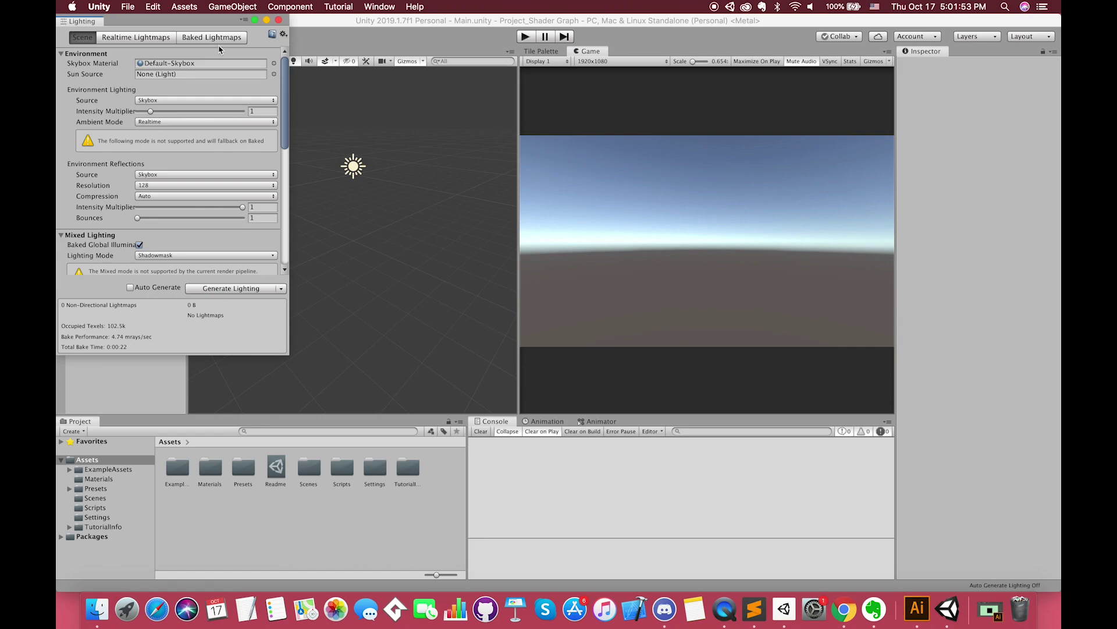
pyautogui.moveTo(220, 21); pyautogui.dragTo(959, 226)
pyautogui.moveTo(823, 228); pyautogui.dragTo(964, 58)
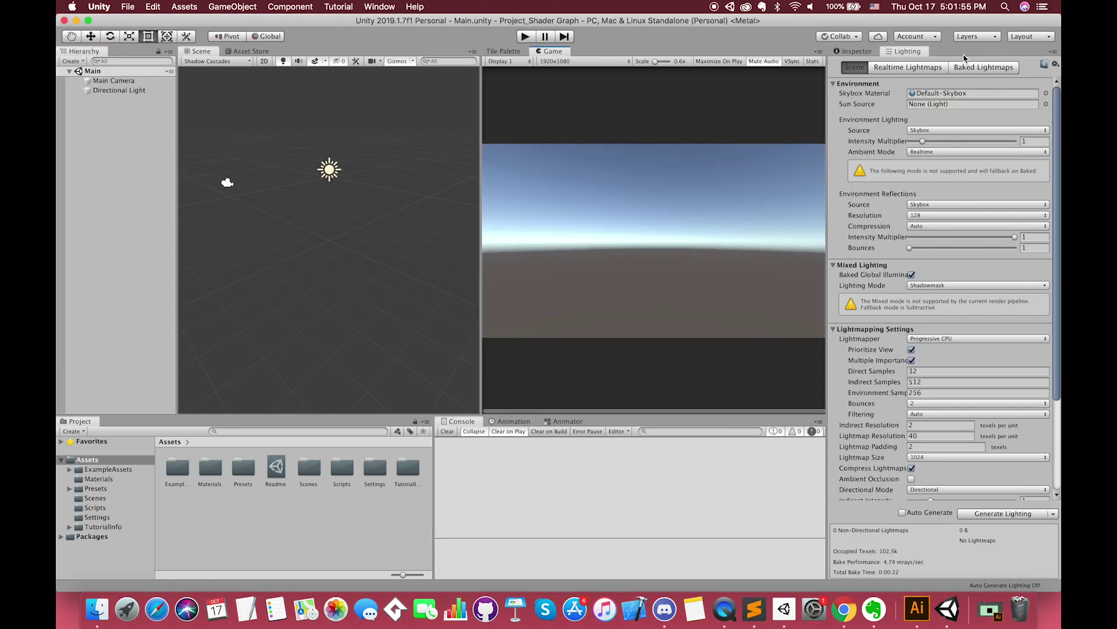
# Step: Set the Skybox Material to None so the Game view turns plain blue
pyautogui.click(1046, 94)
pyautogui.moveTo(176, 160); pyautogui.dragTo(687, 159)
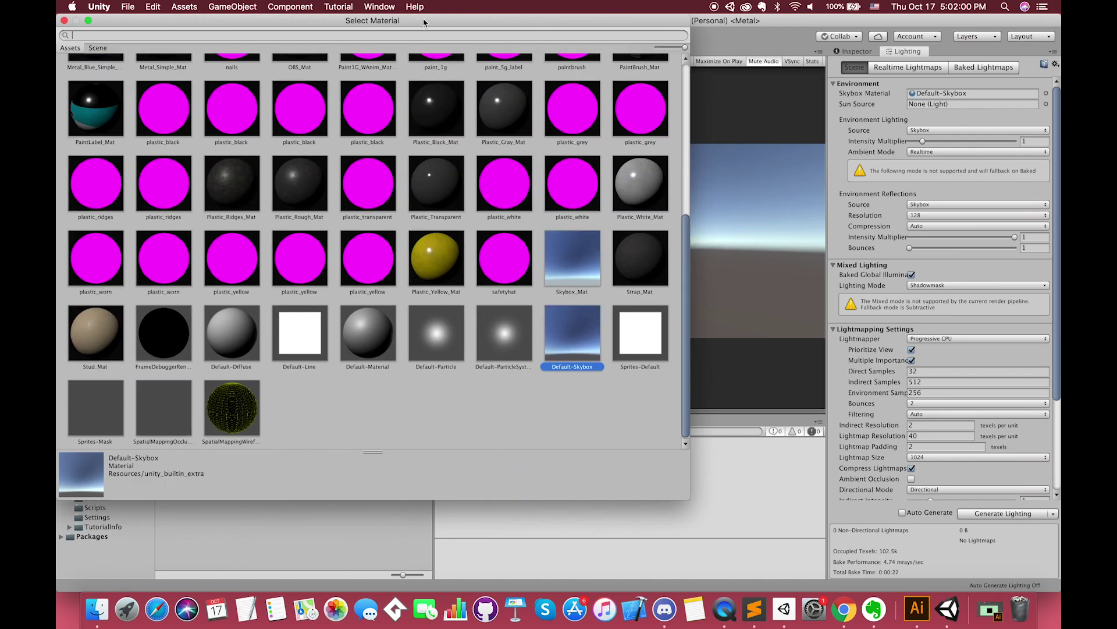
pyautogui.moveTo(424, 18); pyautogui.dragTo(768, 83)
pyautogui.scroll(10, 436, 139)
pyautogui.click(435, 140)
pyautogui.doubleClick(435, 140)
pyautogui.moveTo(480, 228); pyautogui.dragTo(593, 227)
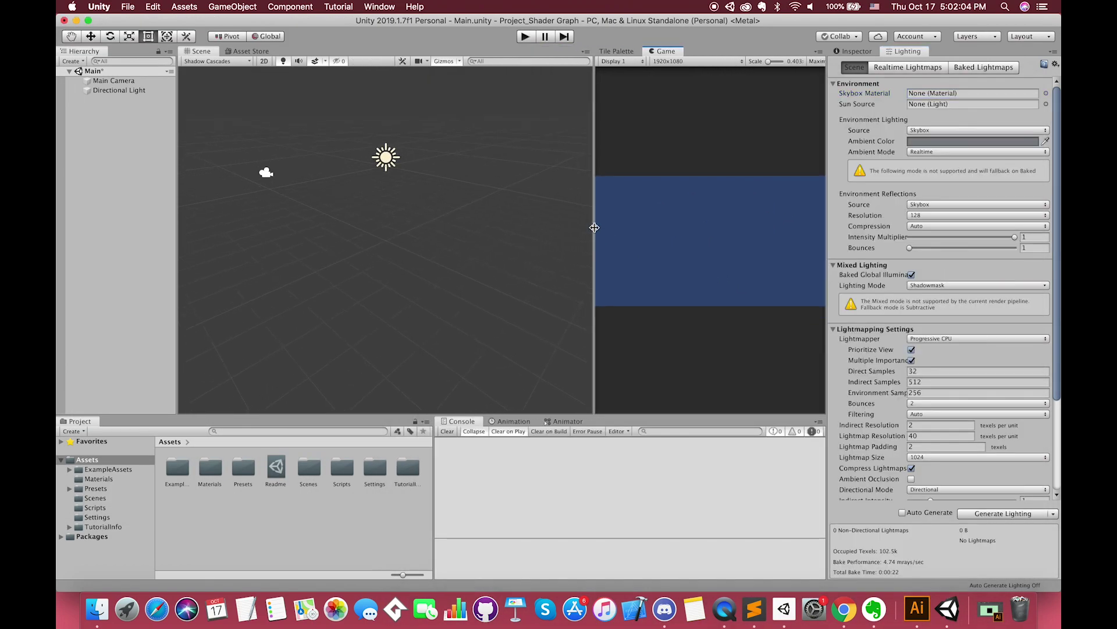
# Step: Change the Main Camera's background colour from dark blue to near-white
pyautogui.click(112, 81)
pyautogui.click(862, 51)
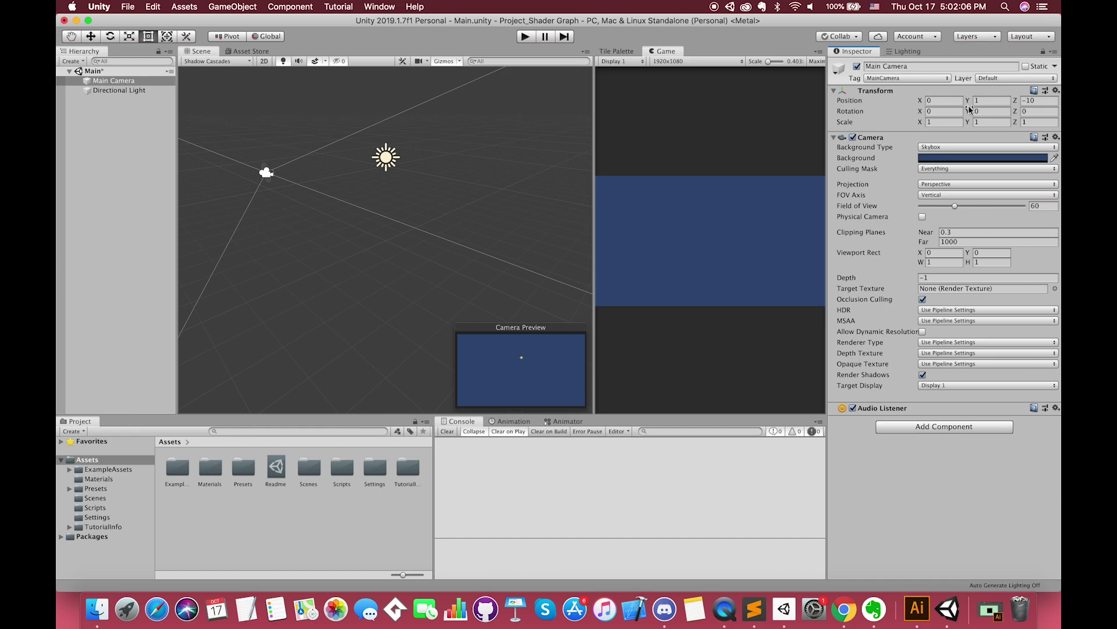
pyautogui.click(974, 158)
pyautogui.moveTo(97, 124)
pyautogui.mouseDown()
pyautogui.moveTo(58, 103)
pyautogui.moveTo(59, 81)
pyautogui.mouseUp()
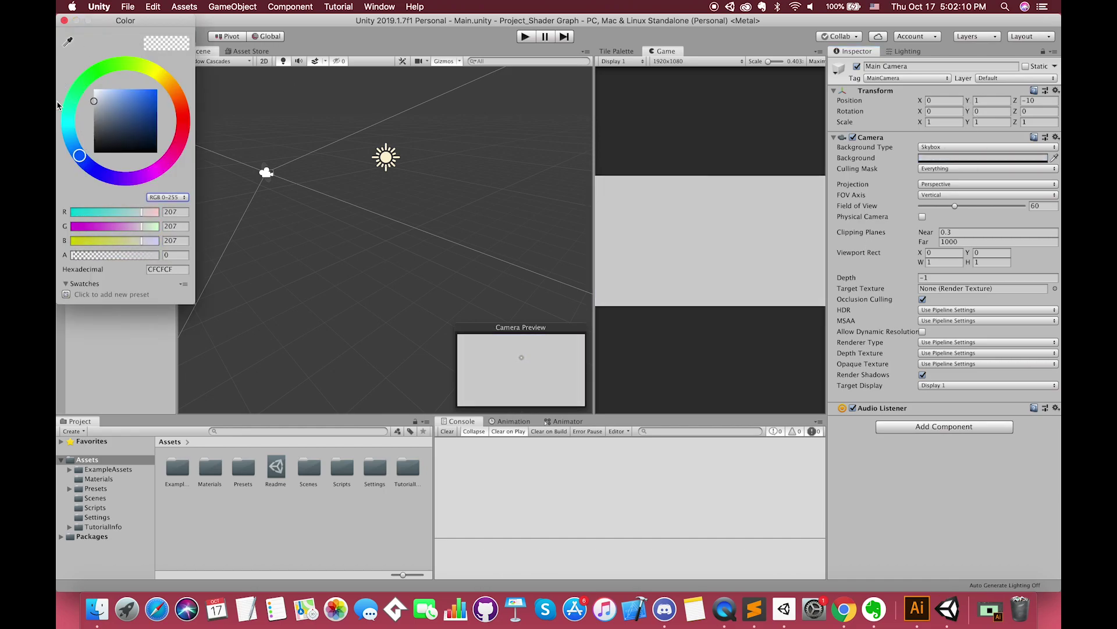
pyautogui.click(64, 20)
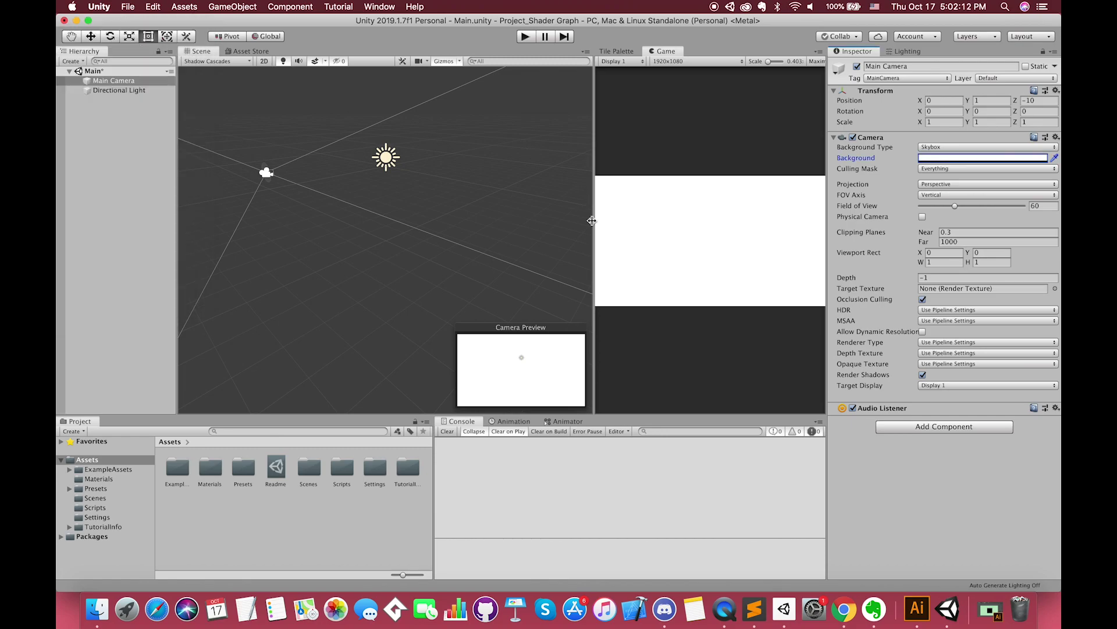
# Step: Widen the scene view and enlarge the asset icons in the Project panel
pyautogui.moveTo(592, 221); pyautogui.dragTo(613, 220)
pyautogui.click(285, 518)
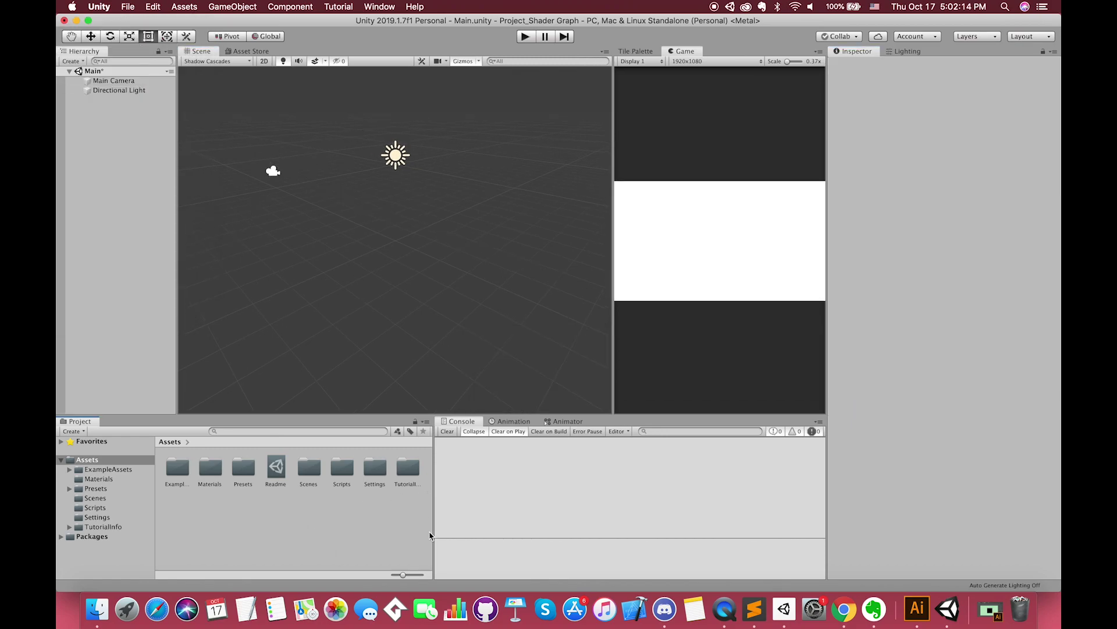
pyautogui.moveTo(402, 575); pyautogui.dragTo(410, 576)
# Step: Create a Shaders folder under Assets and open it
pyautogui.rightClick(293, 520)
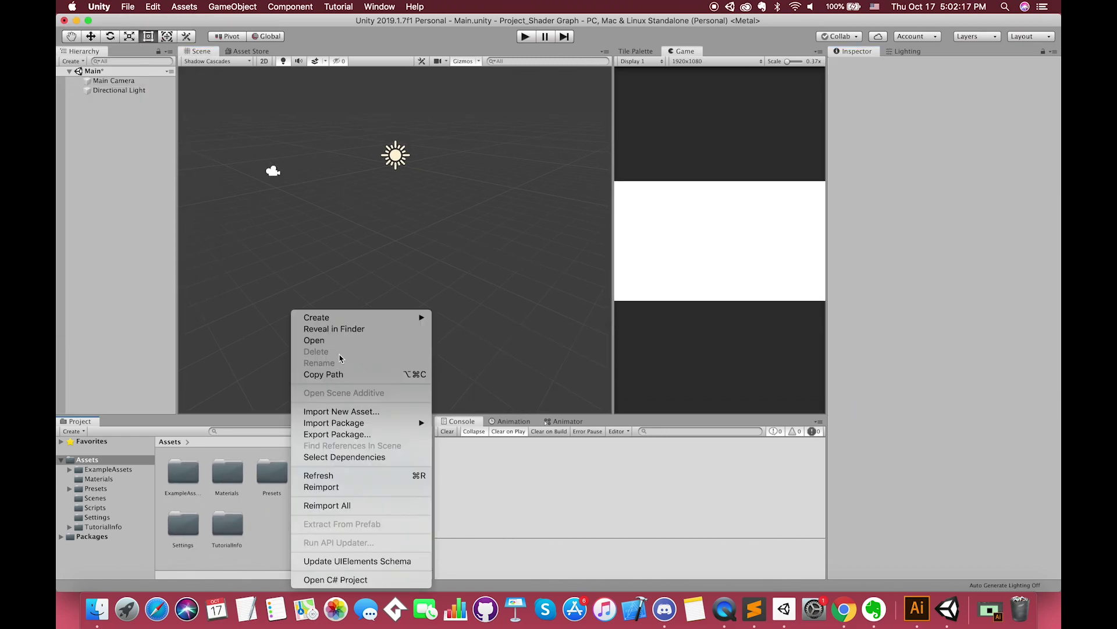
pyautogui.moveTo(324, 318)
pyautogui.click(513, 108)
pyautogui.write('Shaders')
pyautogui.press('Return')
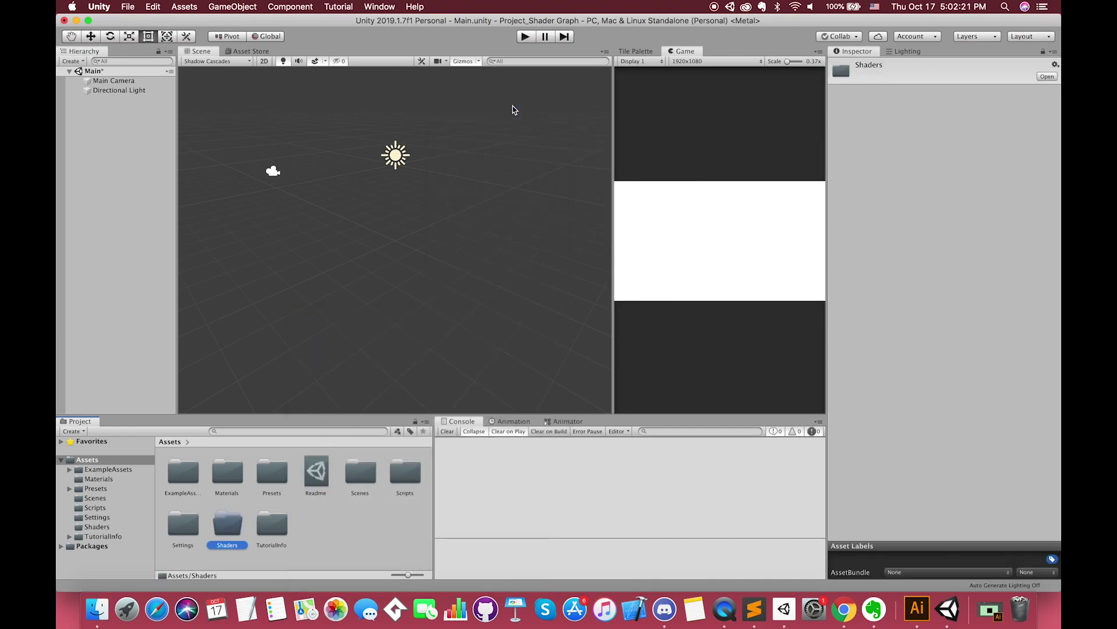
pyautogui.doubleClick(225, 529)
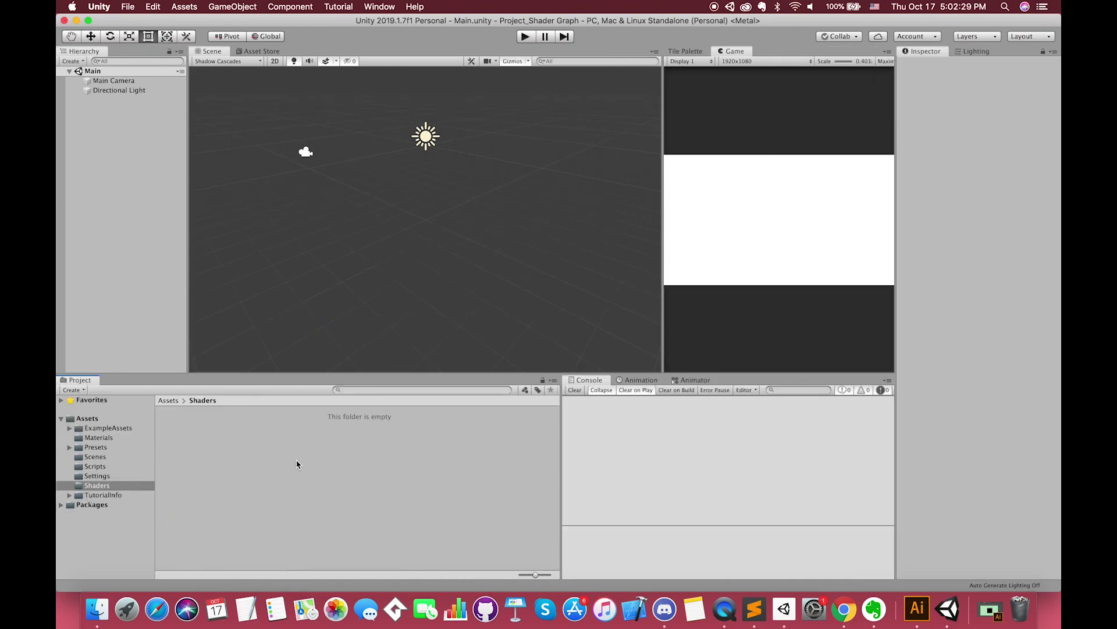
# Step: Add a Cube to the scene and start editing its X scale
pyautogui.rightClick(99, 166)
pyautogui.moveTo(145, 282)
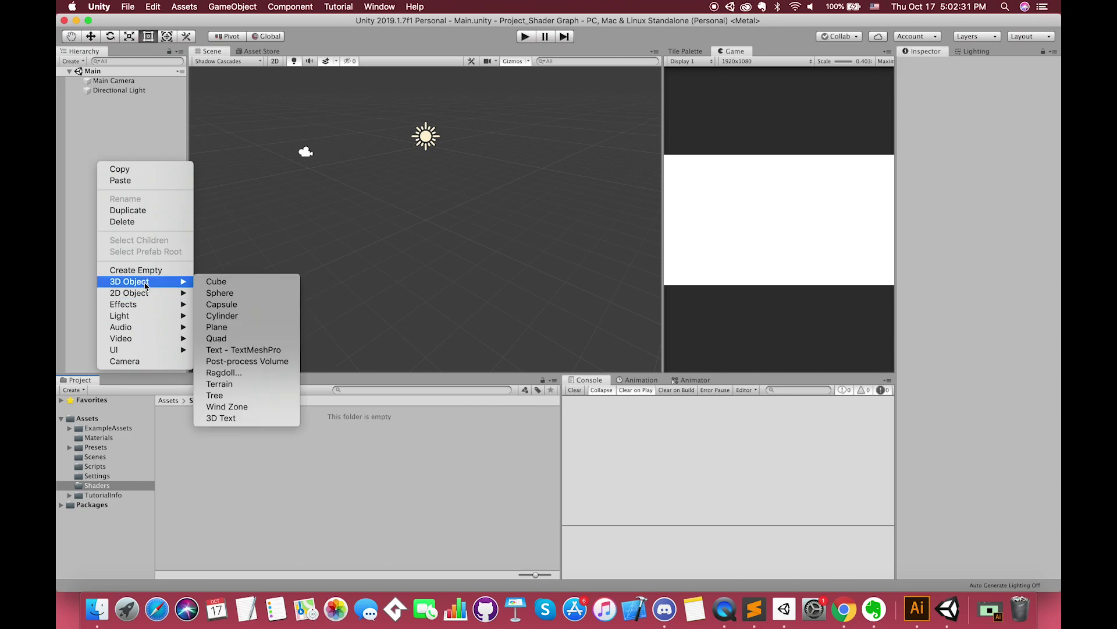
pyautogui.click(272, 284)
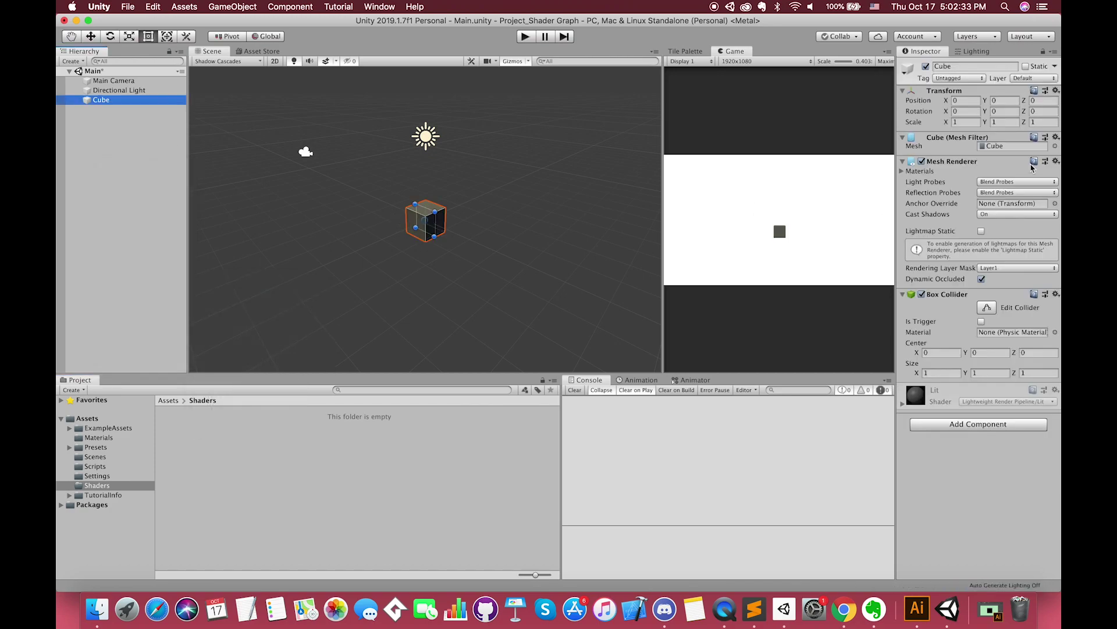
pyautogui.click(966, 123)
# Step: Set the cube's X and Z scale to 10, flattening it into a slab
pyautogui.write('10')
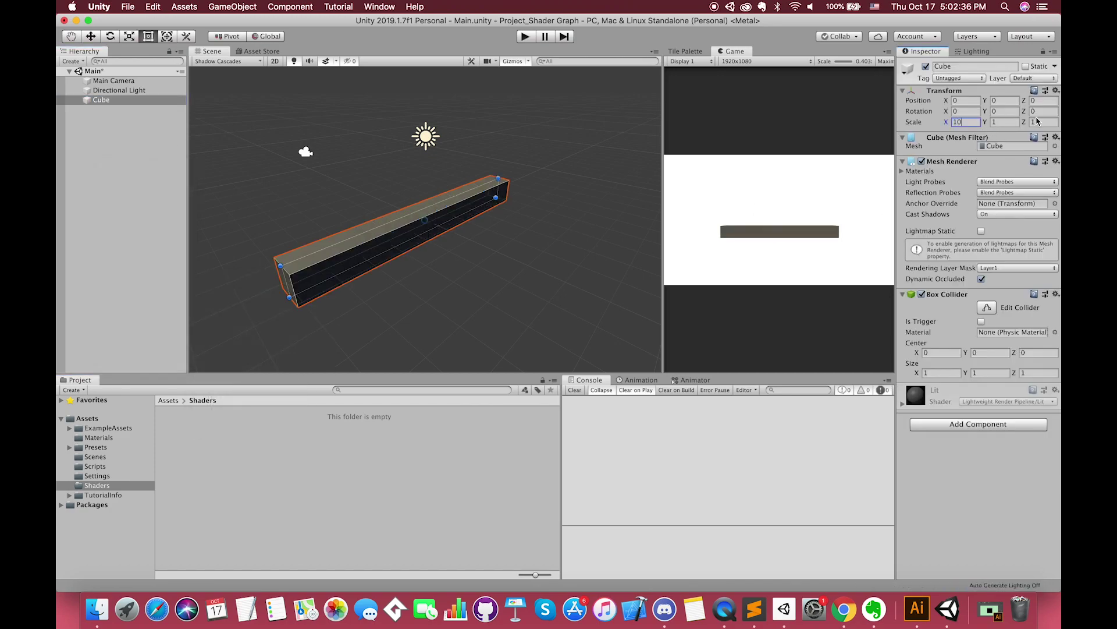
pyautogui.click(1037, 122)
pyautogui.write('10')
pyautogui.keyDown('alt'); pyautogui.moveTo(477, 250); pyautogui.dragTo(519, 252); pyautogui.keyUp('alt')
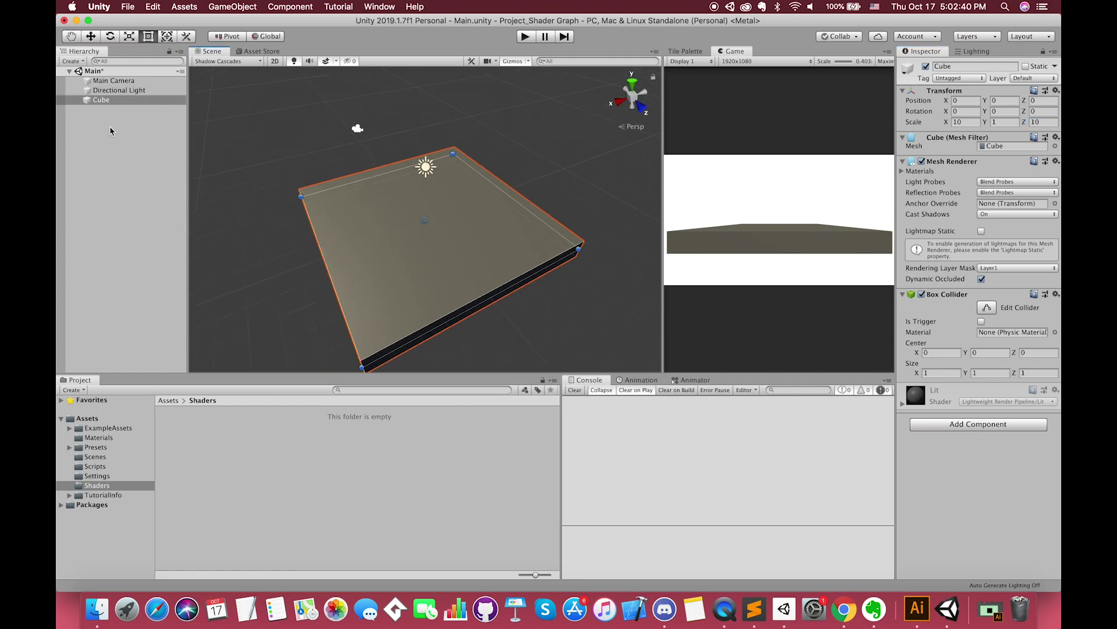
# Step: Create a Water Mat material in Shaders and apply it to the slab
pyautogui.rightClick(294, 431)
pyautogui.moveTo(349, 317)
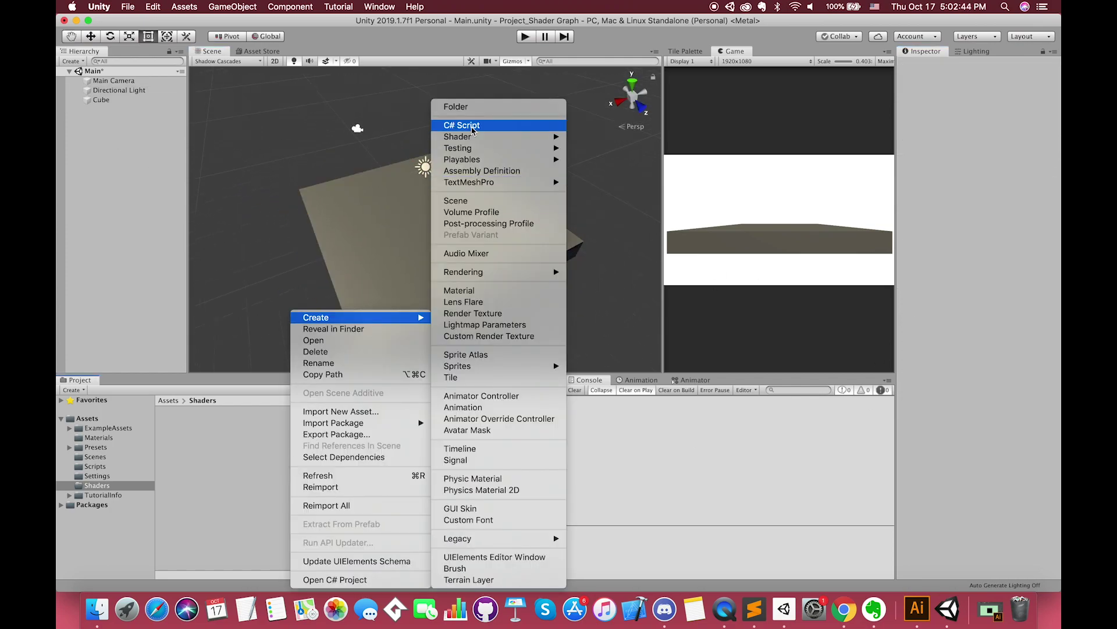
pyautogui.click(466, 291)
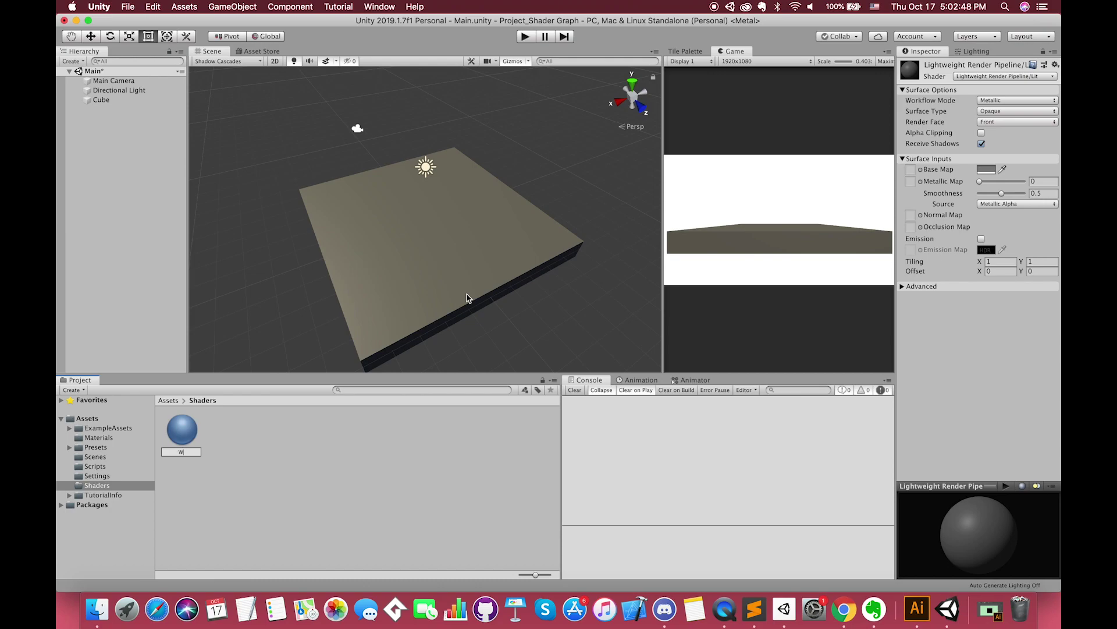
pyautogui.write('Water Mat')
pyautogui.press('Return')
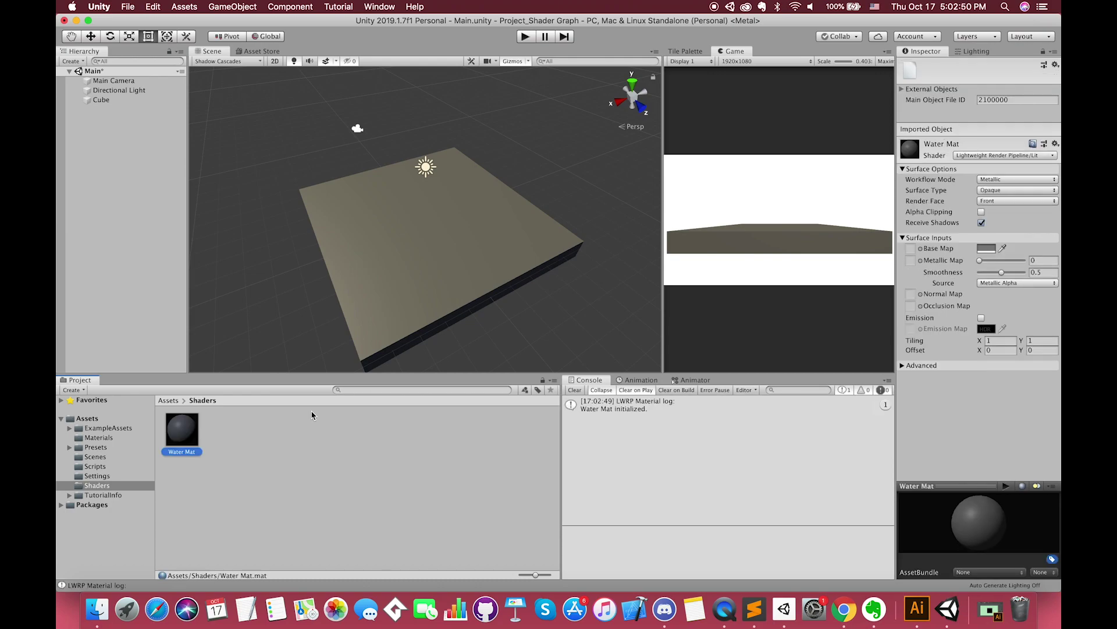
pyautogui.moveTo(195, 438); pyautogui.dragTo(406, 258)
pyautogui.click(289, 448)
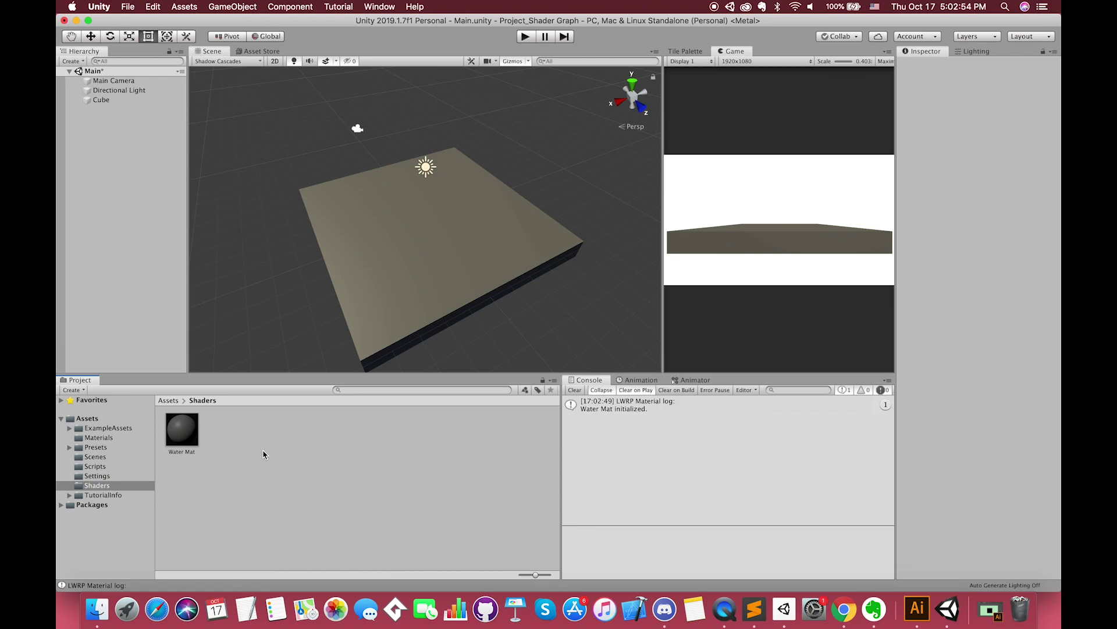
# Step: Create a PBR Graph shader in the Shaders folder named Water Shader
pyautogui.rightClick(263, 454)
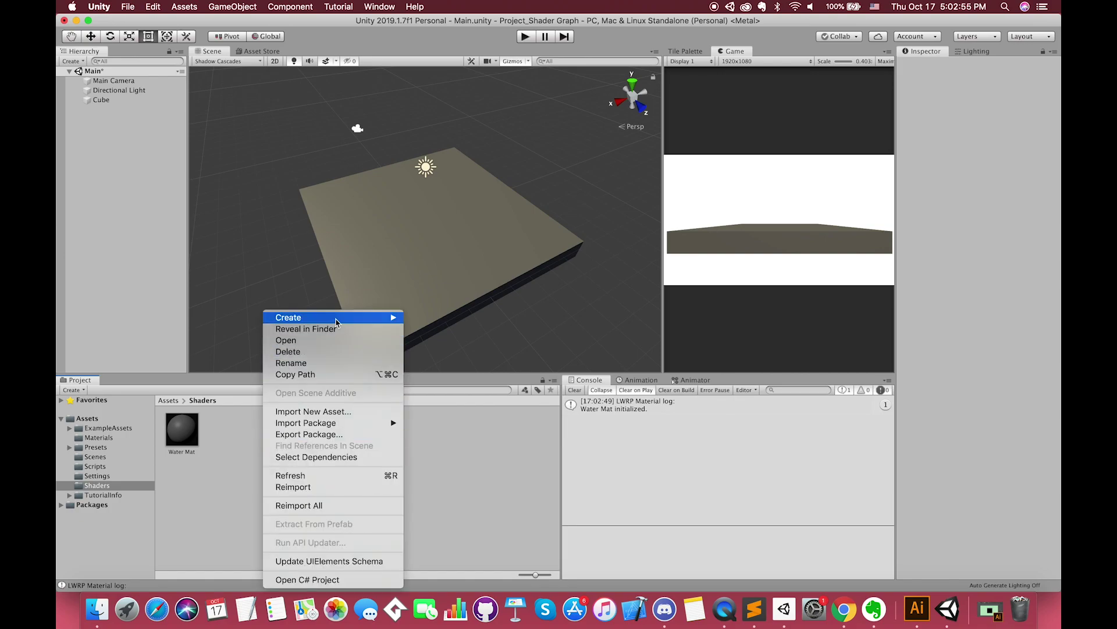
pyautogui.moveTo(337, 321)
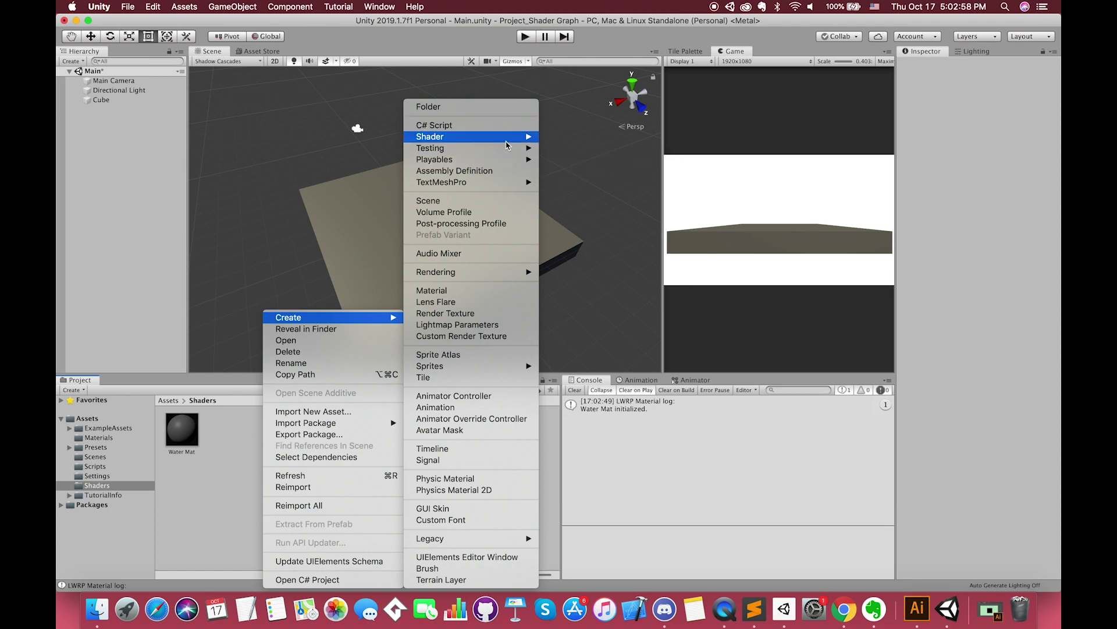
pyautogui.moveTo(507, 146)
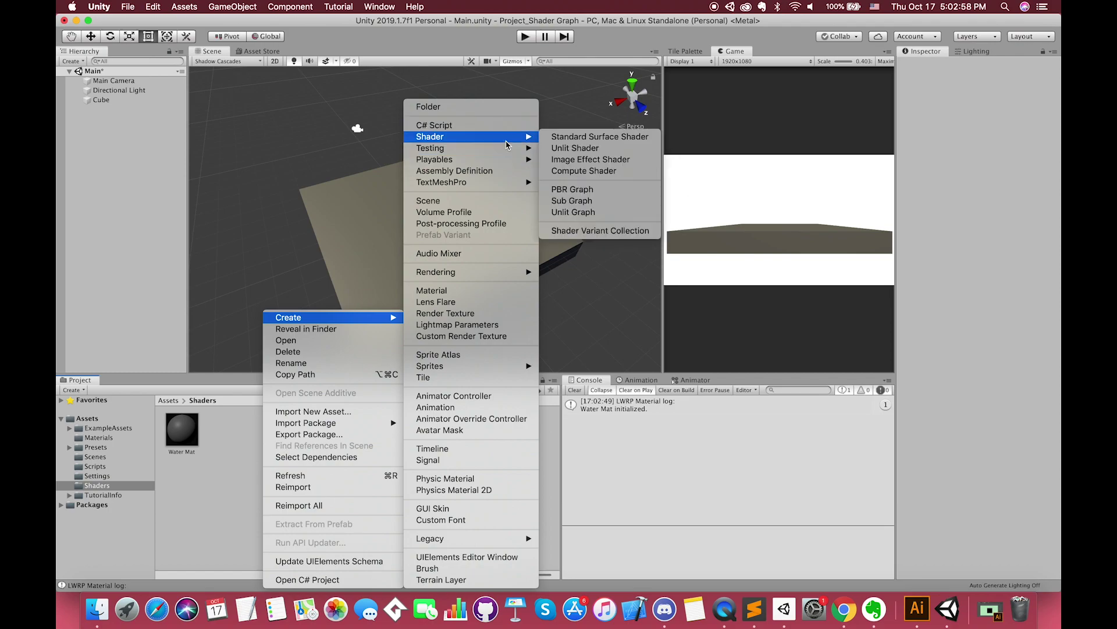
pyautogui.click(573, 189)
pyautogui.write('W')
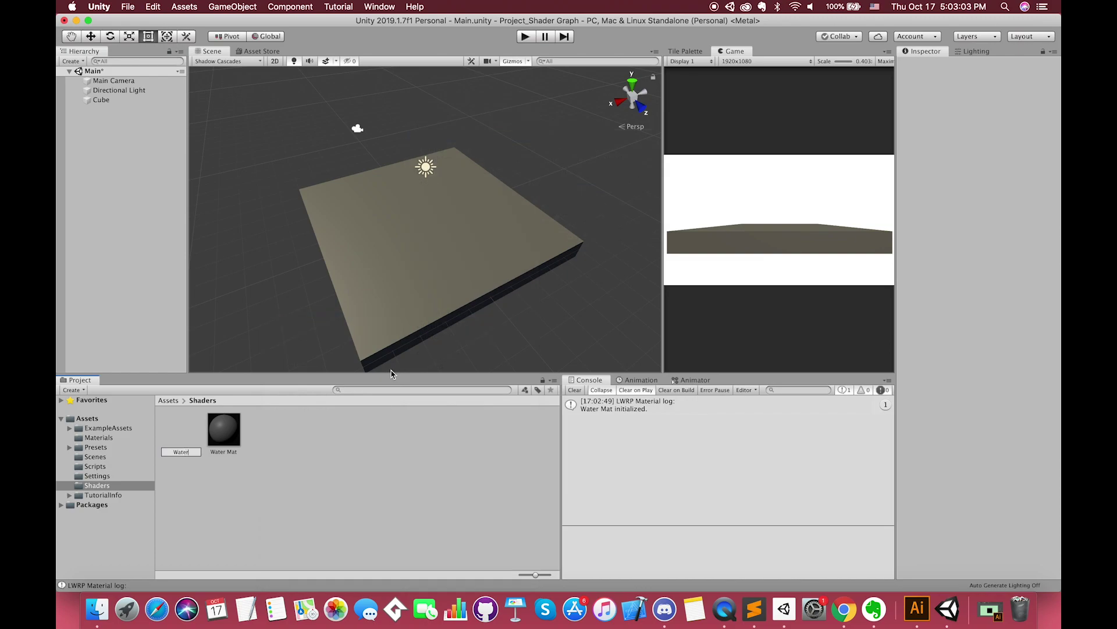
pyautogui.write('ater Shader')
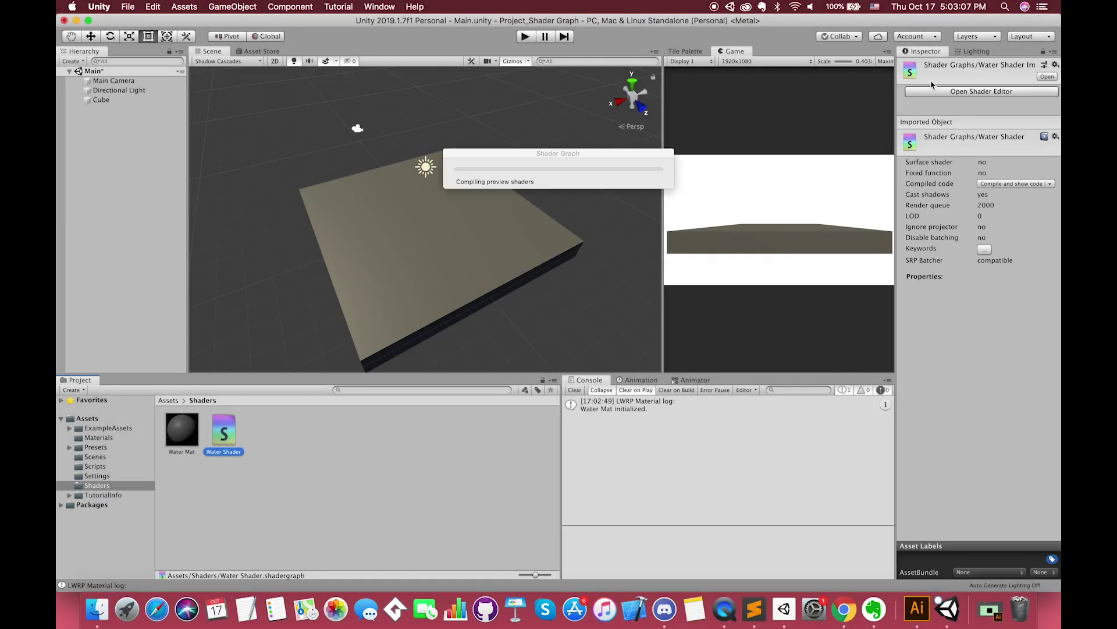
# Step: Open Water Shader in a near full-screen Shader Graph window with the PBR Master node centred
pyautogui.click(981, 91)
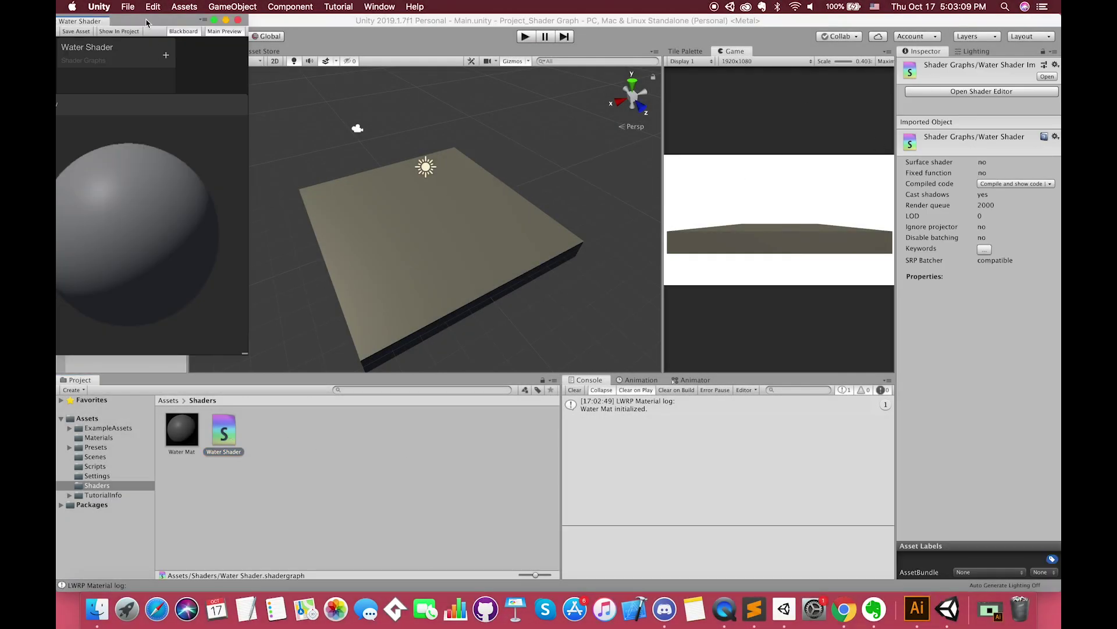
pyautogui.moveTo(145, 20); pyautogui.dragTo(379, 50)
pyautogui.moveTo(479, 382); pyautogui.dragTo(1050, 564)
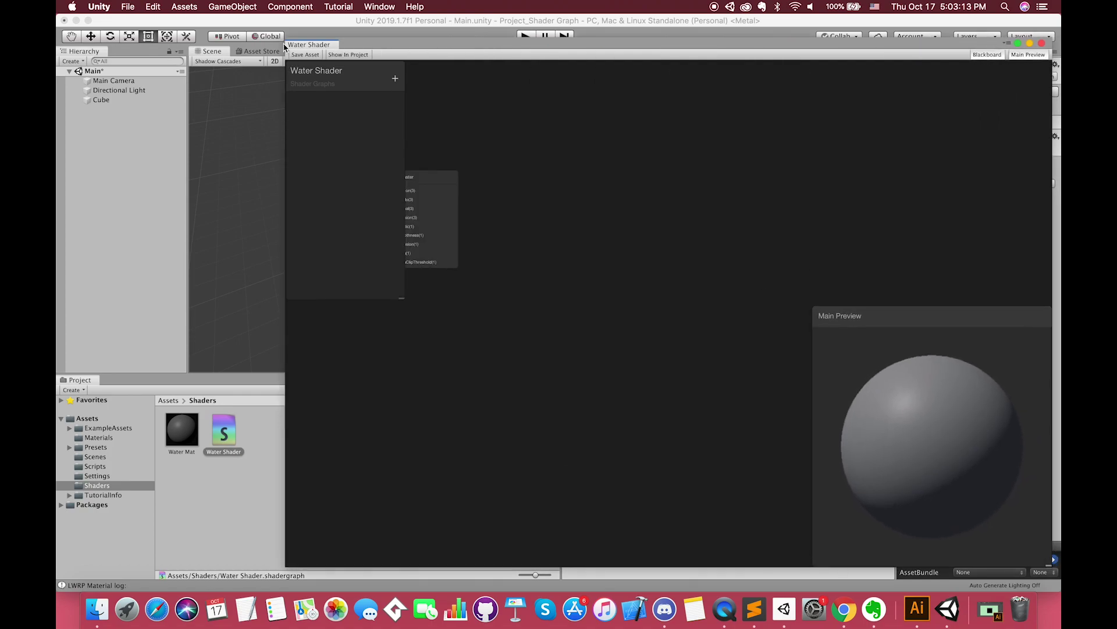
pyautogui.moveTo(287, 40); pyautogui.dragTo(146, 32)
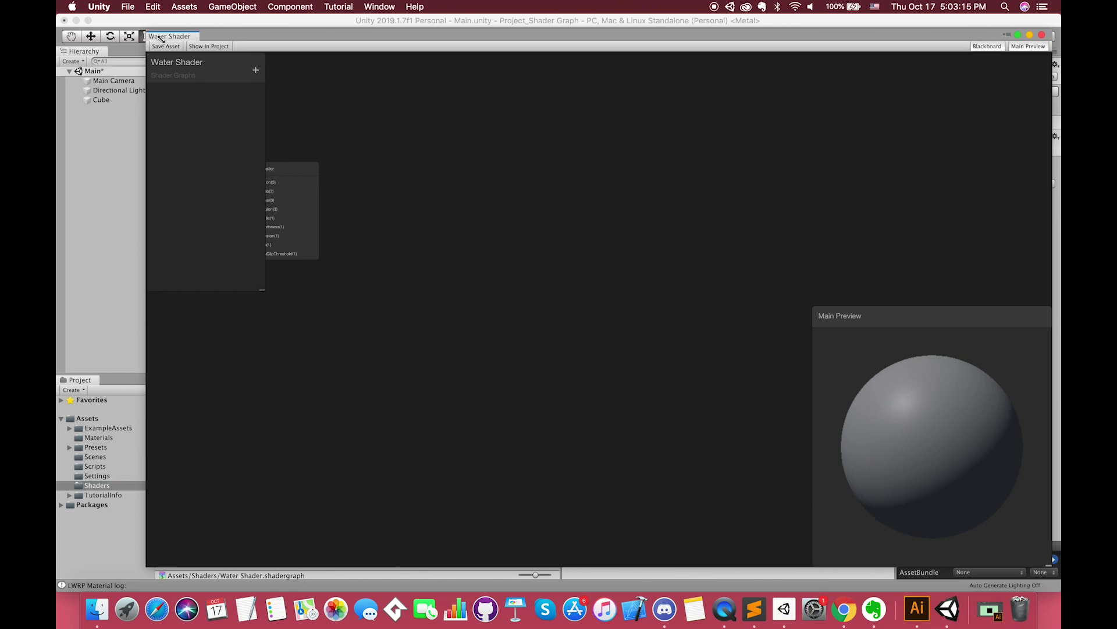
pyautogui.moveTo(279, 173); pyautogui.dragTo(759, 177)
pyautogui.scroll(3, 798, 182)
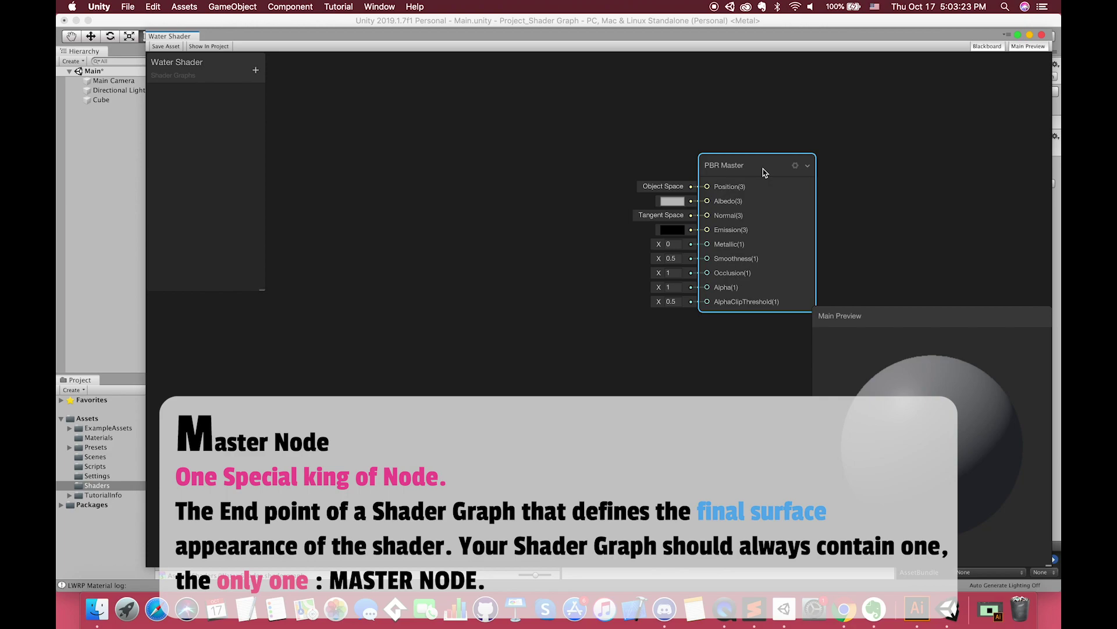
pyautogui.moveTo(764, 172); pyautogui.dragTo(836, 154)
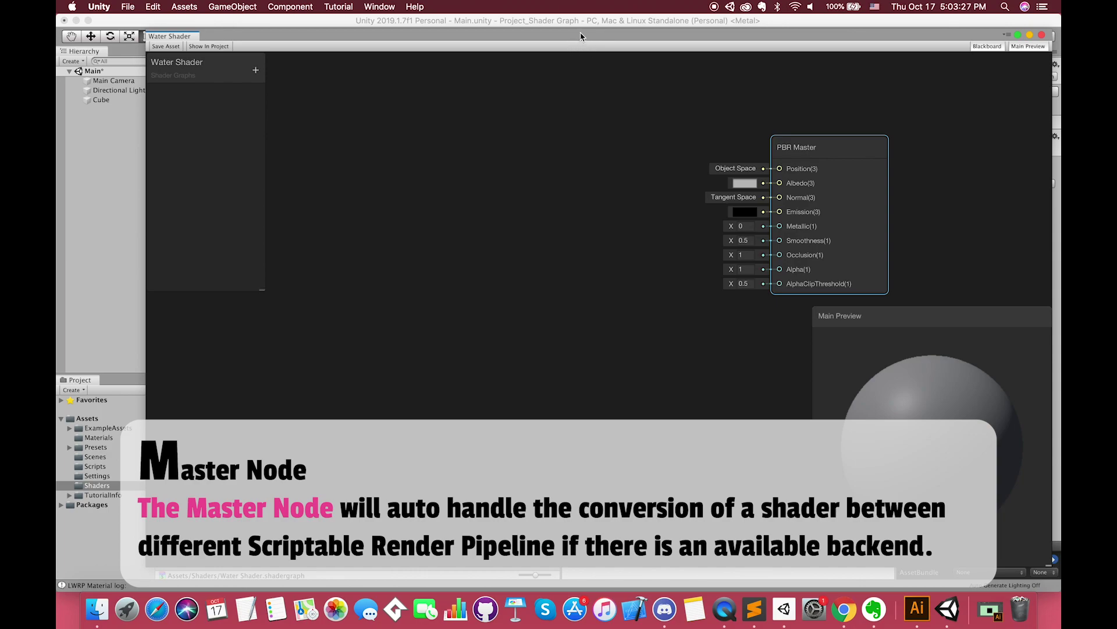
pyautogui.moveTo(581, 34); pyautogui.dragTo(547, 34)
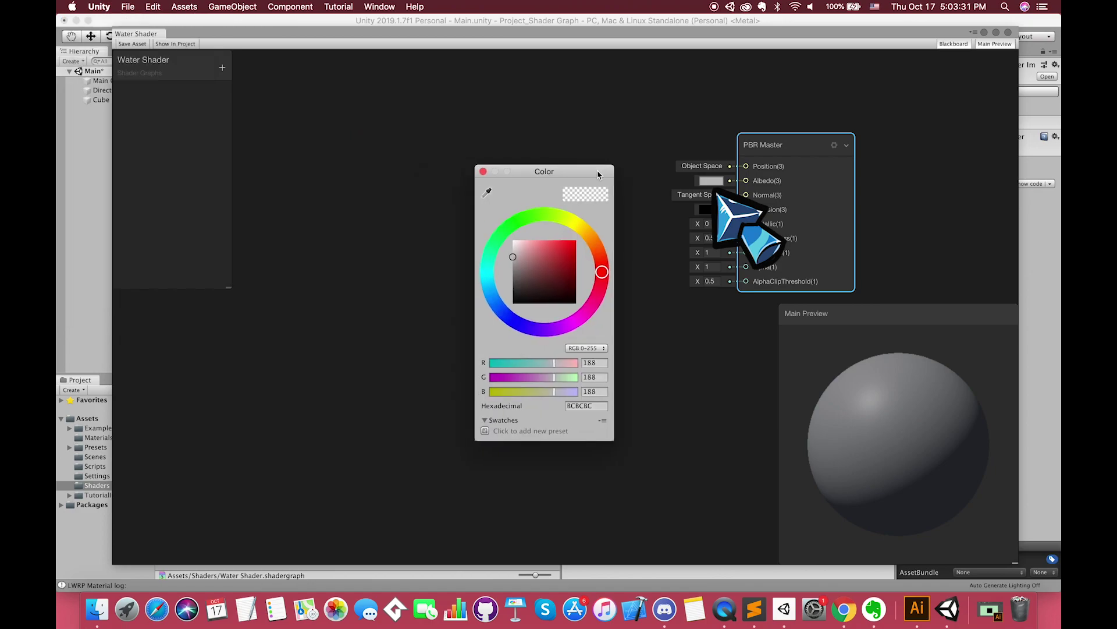
# Step: Lighten the Water Shader's Albedo colour to near-white in the colour picker
pyautogui.moveTo(526, 271)
pyautogui.mouseDown()
pyautogui.moveTo(536, 283)
pyautogui.moveTo(543, 253)
pyautogui.moveTo(496, 201)
pyautogui.mouseUp()
pyautogui.click(484, 172)
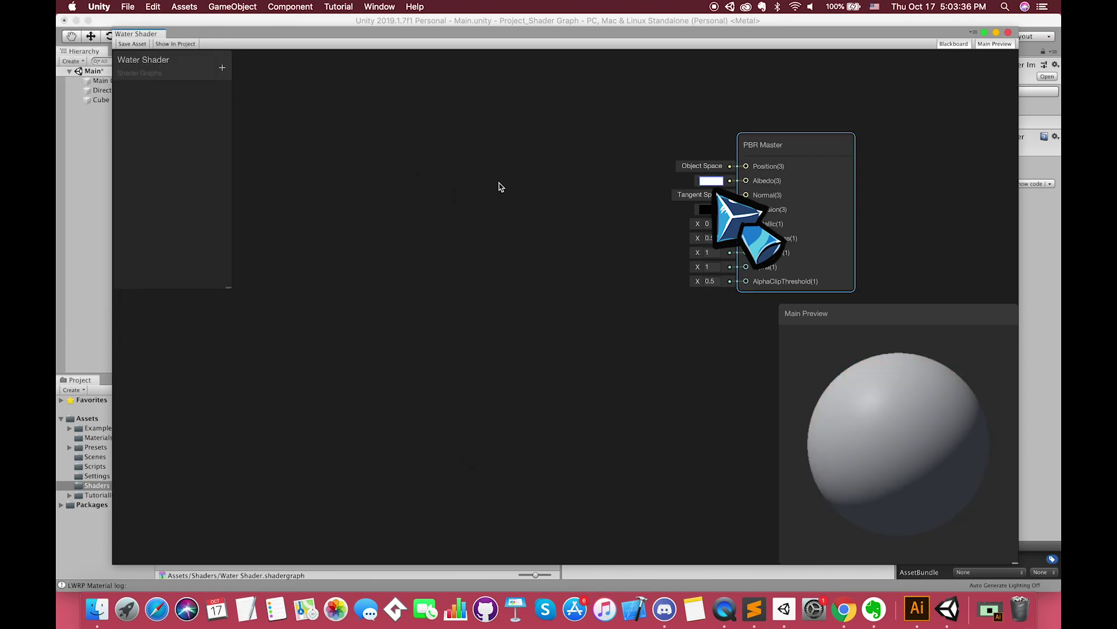
pyautogui.click(844, 609)
# Step: Search Google for 'water' images and open a blue pool-water image
pyautogui.write('water')
pyautogui.press('Return')
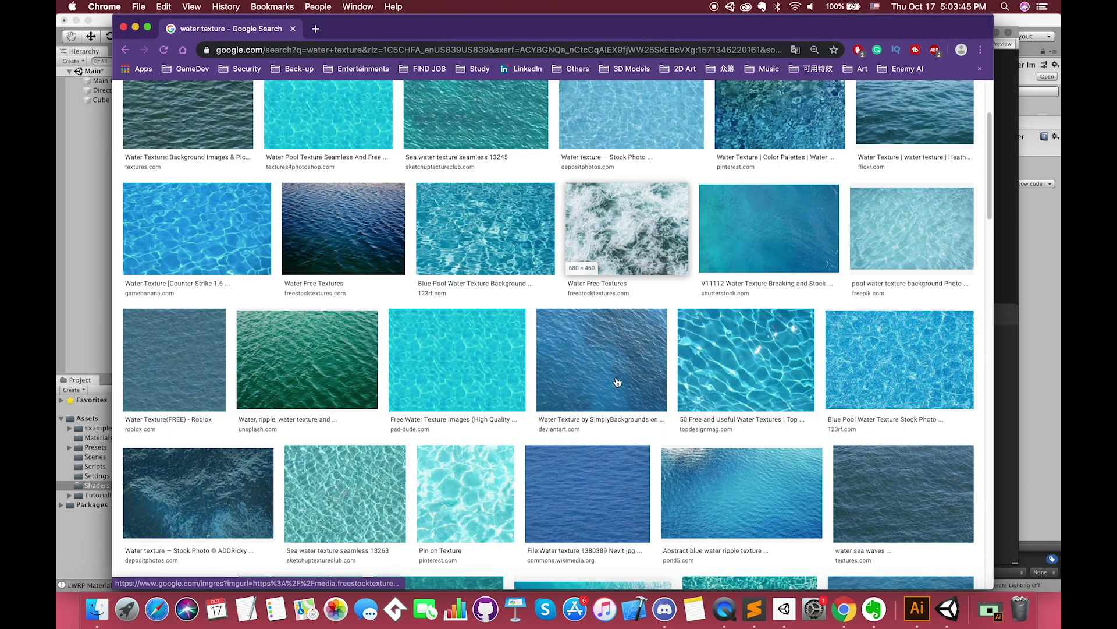
pyautogui.scroll(-3, 617, 382)
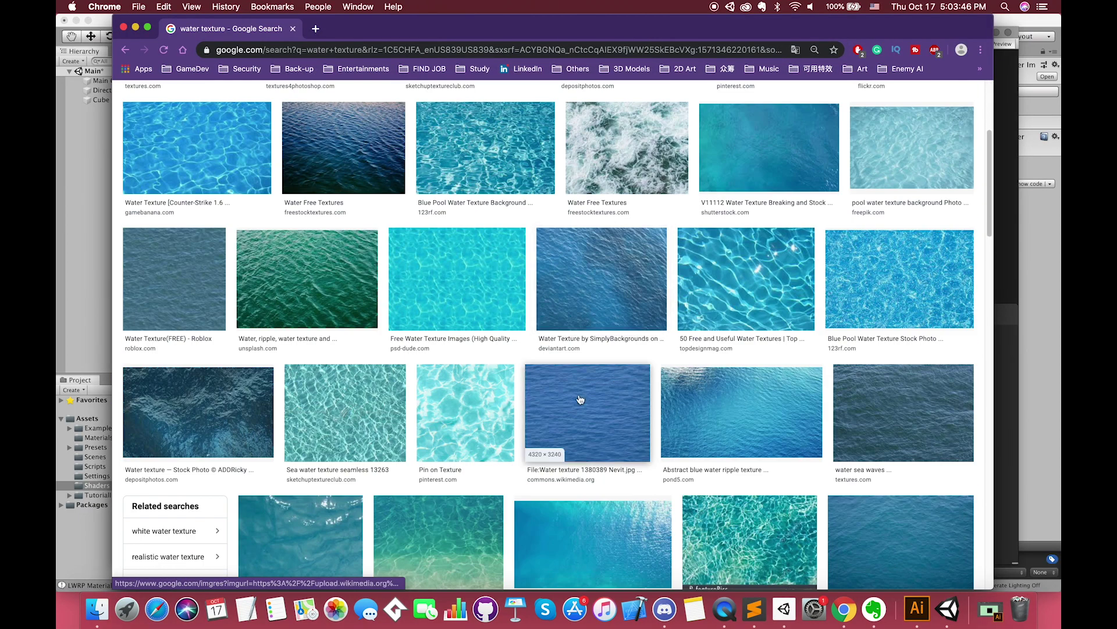
pyautogui.click(465, 407)
pyautogui.click(698, 488)
# Step: Save the pool image as 'Water texture', replacing the existing file
pyautogui.rightClick(767, 211)
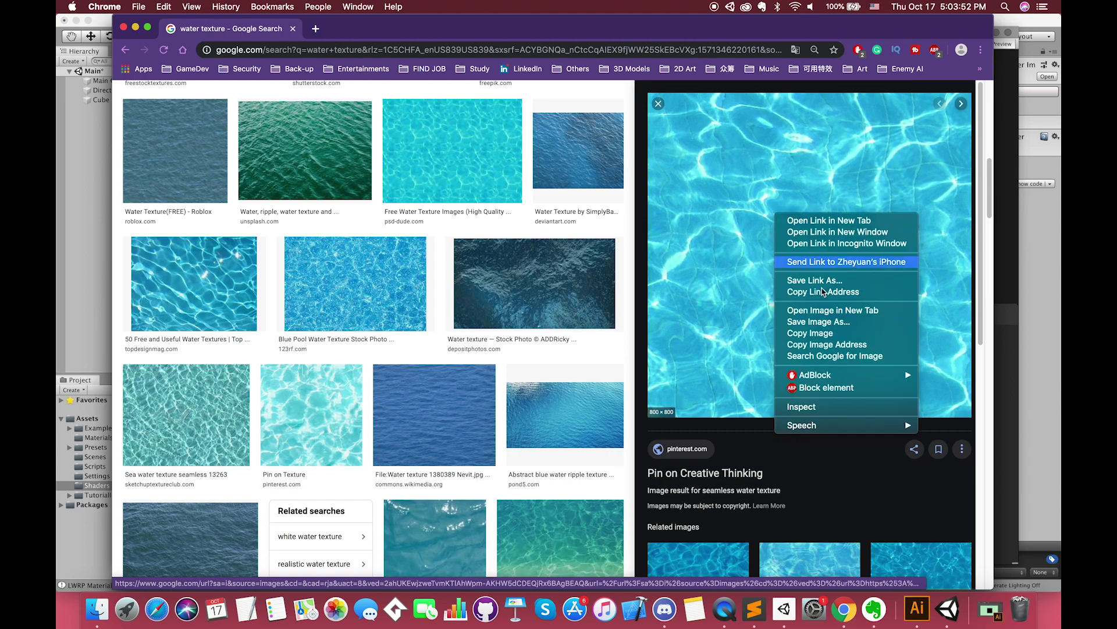
pyautogui.click(785, 321)
pyautogui.write('Water texture')
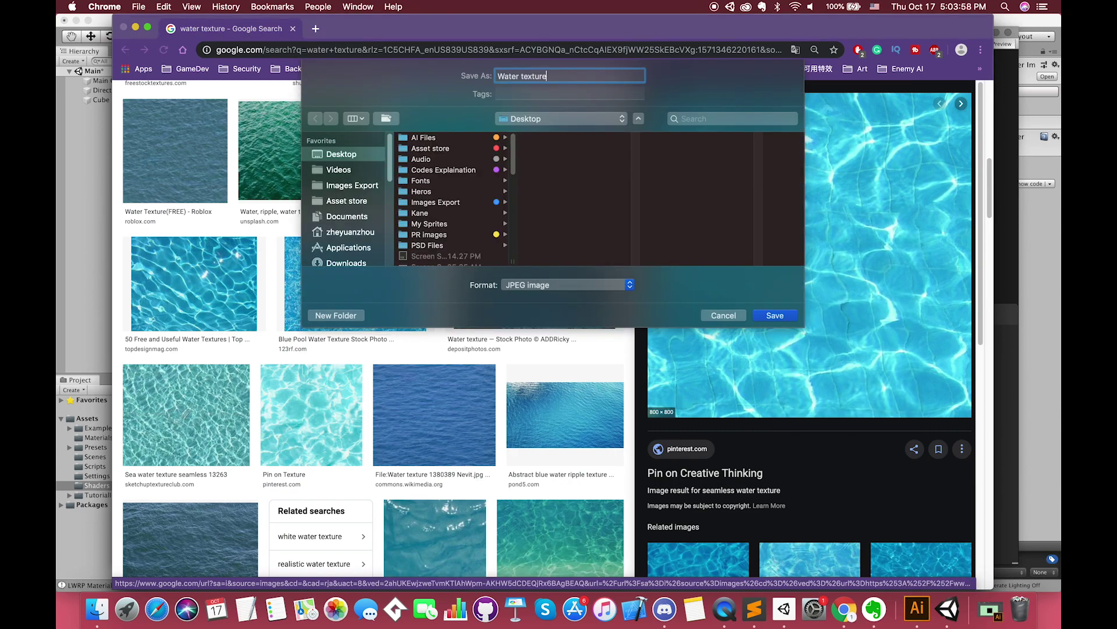
pyautogui.press('Return')
pyautogui.click(647, 130)
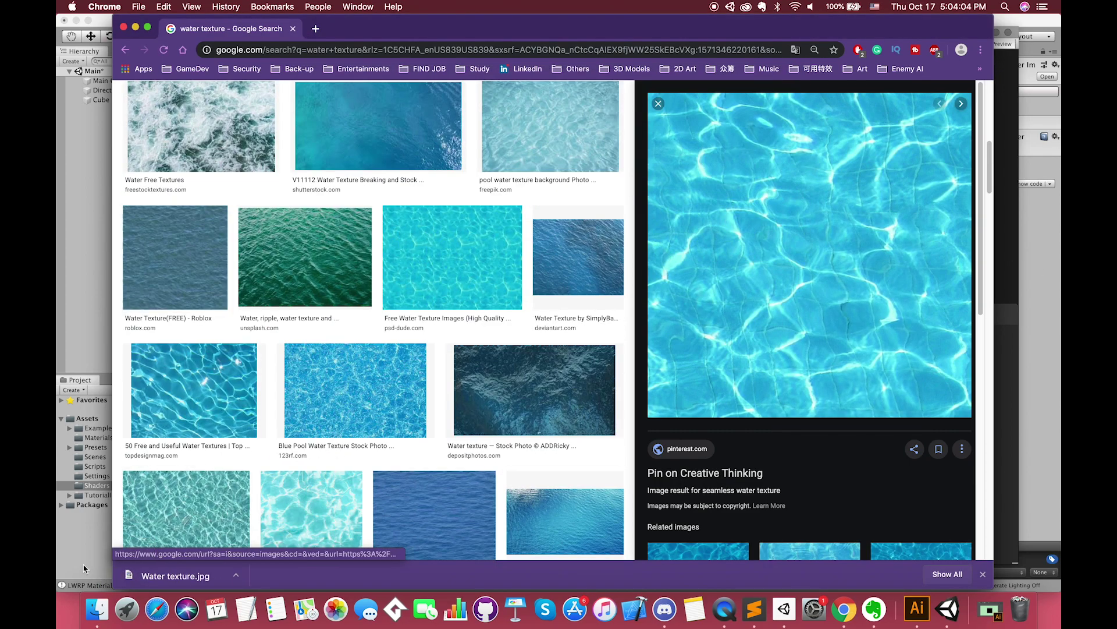
pyautogui.click(88, 487)
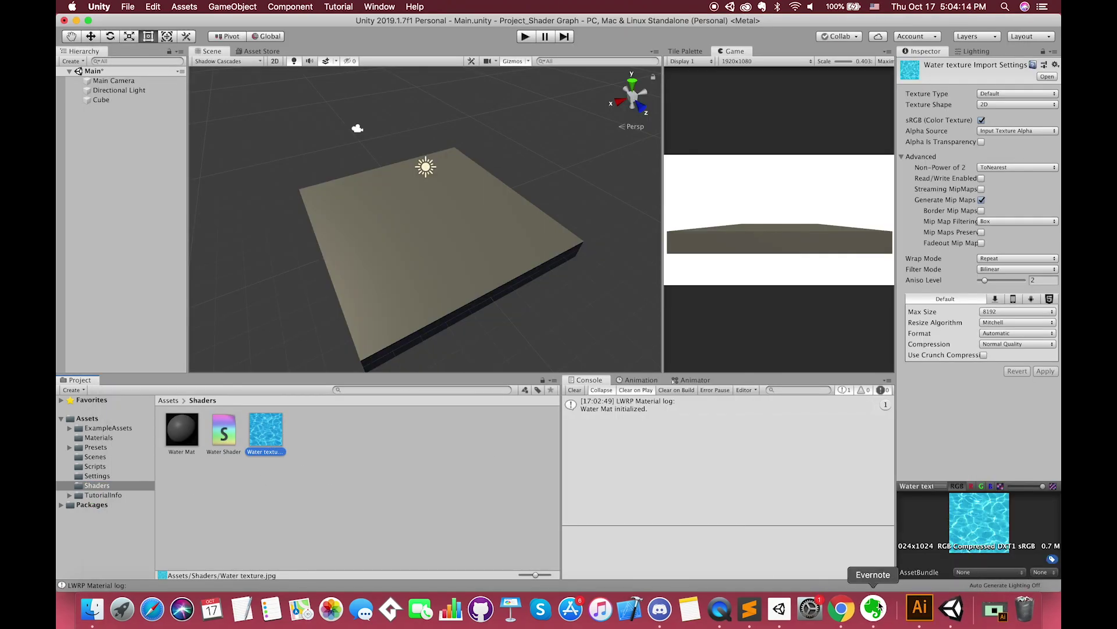
# Step: Open the Water Shader graph and add a Texture 2D Asset node via the 'texture' search
pyautogui.doubleClick(225, 434)
pyautogui.rightClick(510, 157)
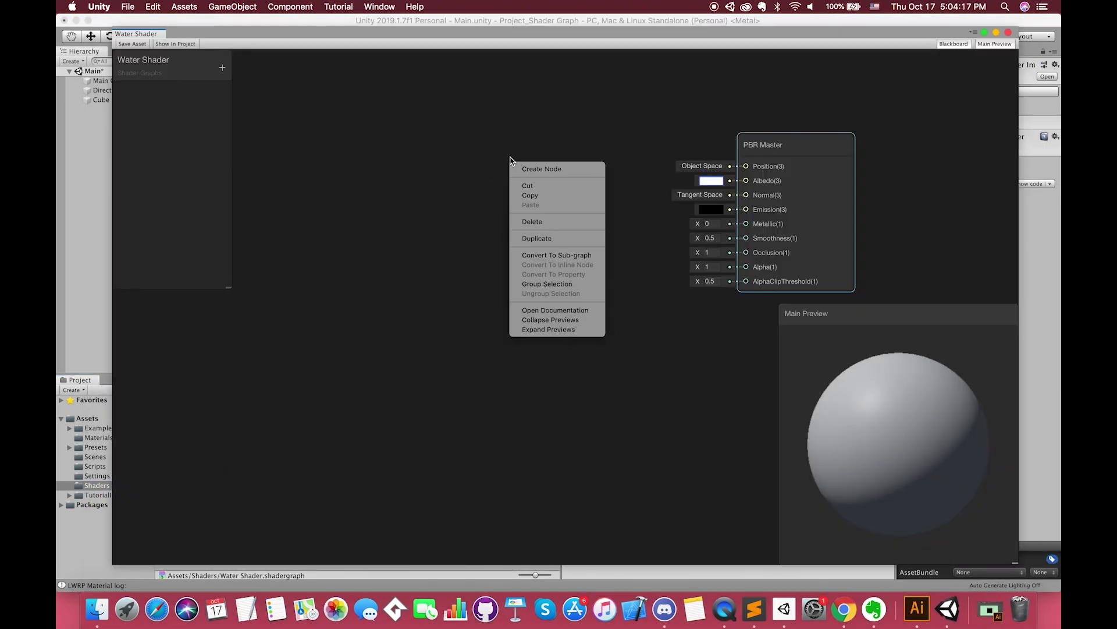
pyautogui.click(522, 175)
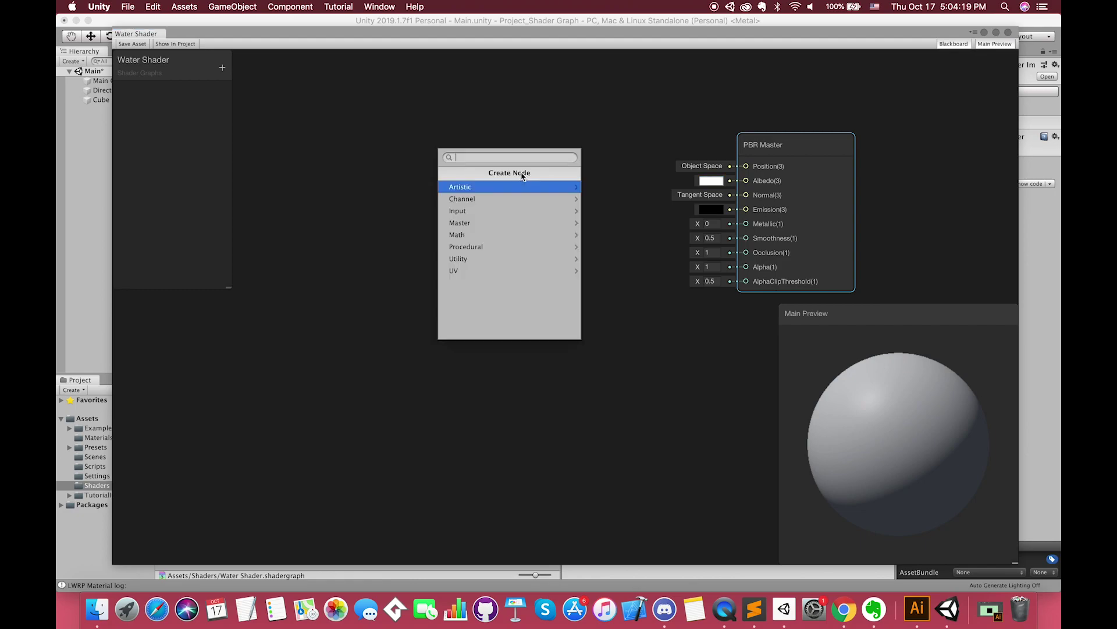
pyautogui.write('texture')
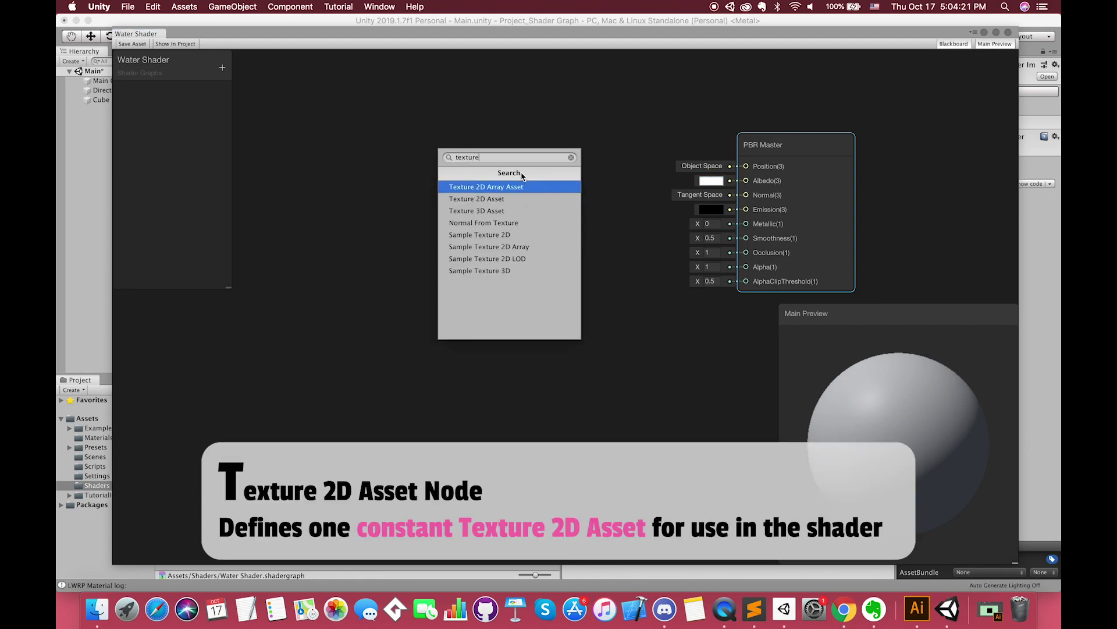
pyautogui.click(495, 201)
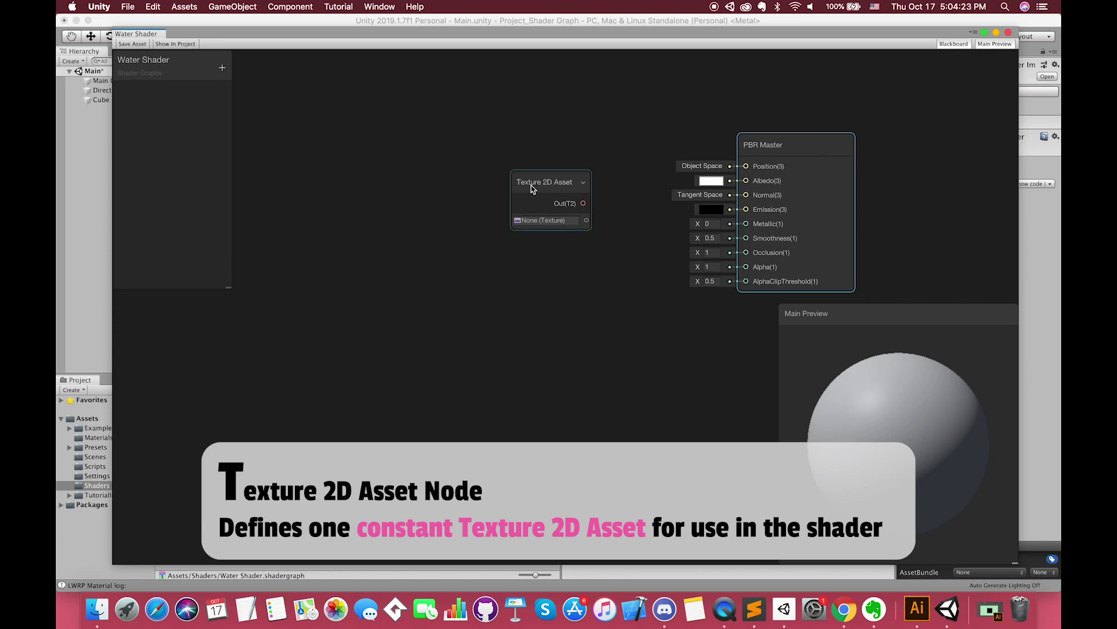
pyautogui.moveTo(531, 188); pyautogui.dragTo(388, 147)
# Step: Assign the Water texture image to the Texture 2D Asset node and move it toward PBR Master
pyautogui.click(444, 180)
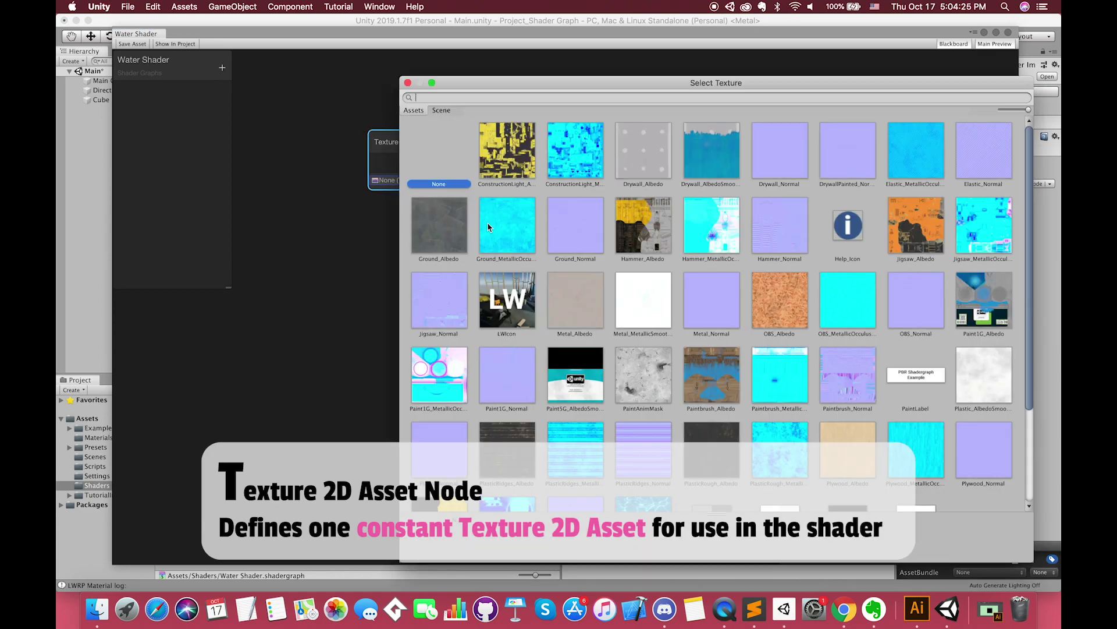
pyautogui.scroll(-3, 622, 285)
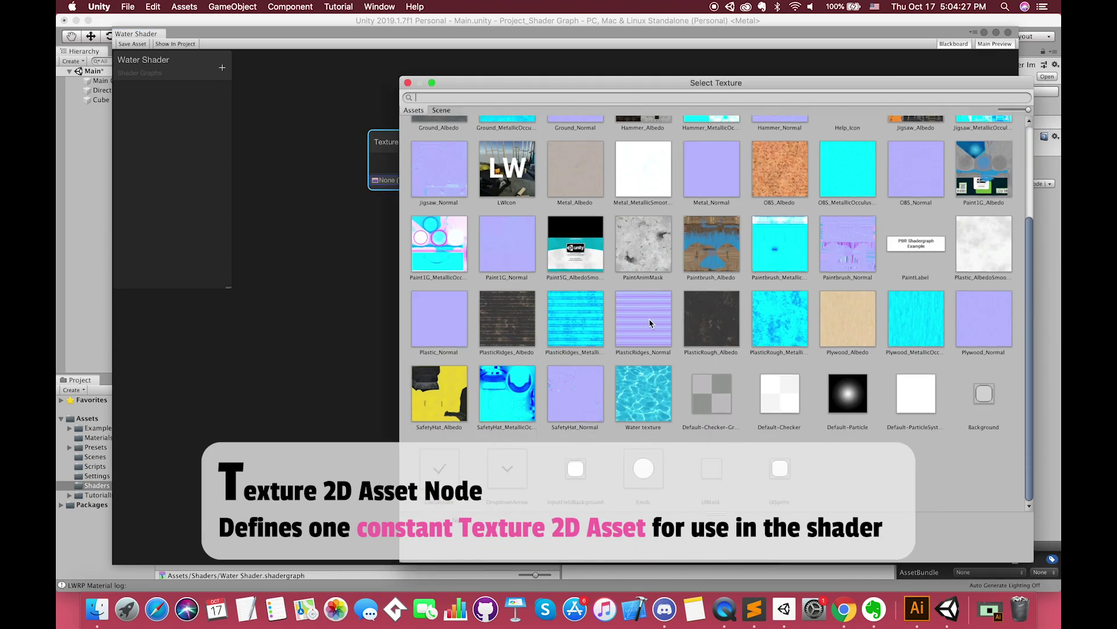
pyautogui.doubleClick(640, 415)
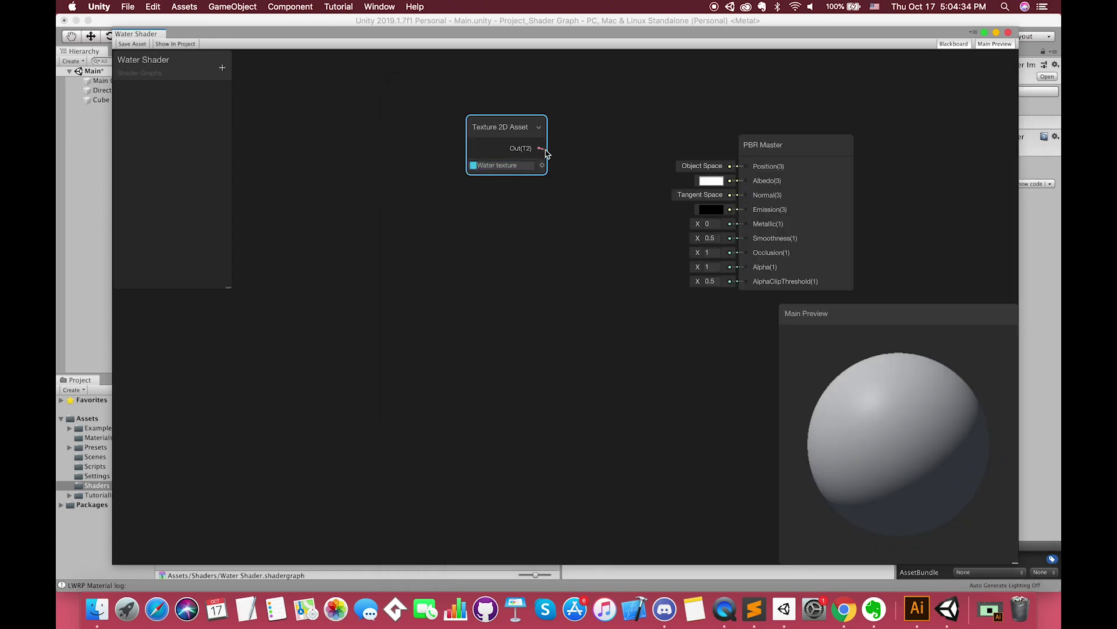
pyautogui.moveTo(539, 148); pyautogui.dragTo(714, 188)
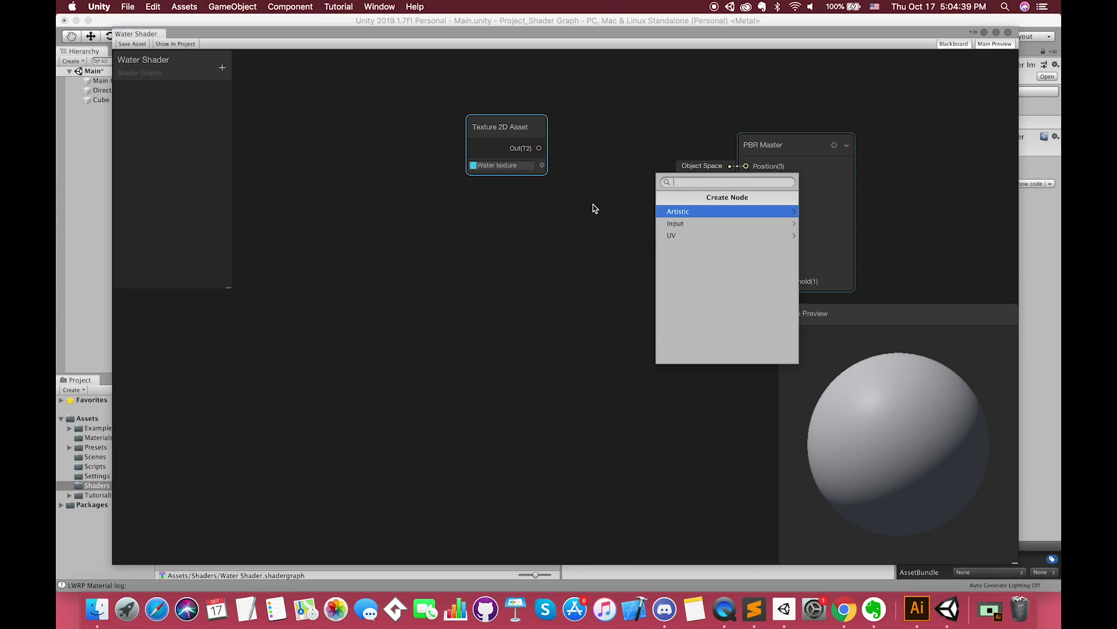
# Step: Shift the Texture 2D Asset node left and browse the UV, Input and Artistic node categories
pyautogui.click(501, 125)
pyautogui.moveTo(501, 125); pyautogui.dragTo(380, 137)
pyautogui.rightClick(391, 268)
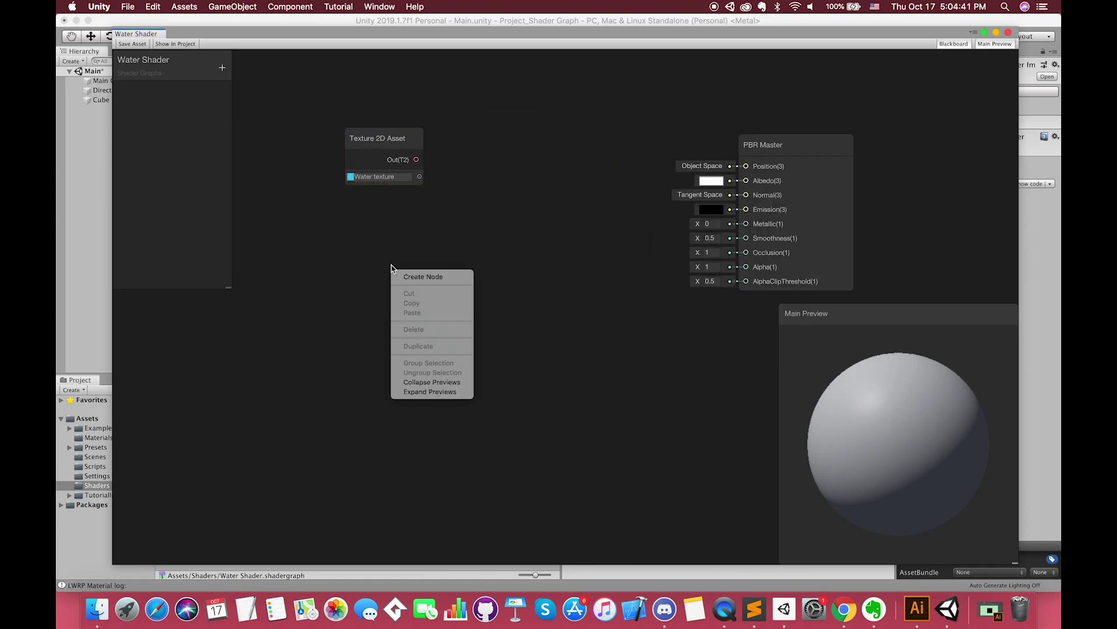
pyautogui.click(432, 279)
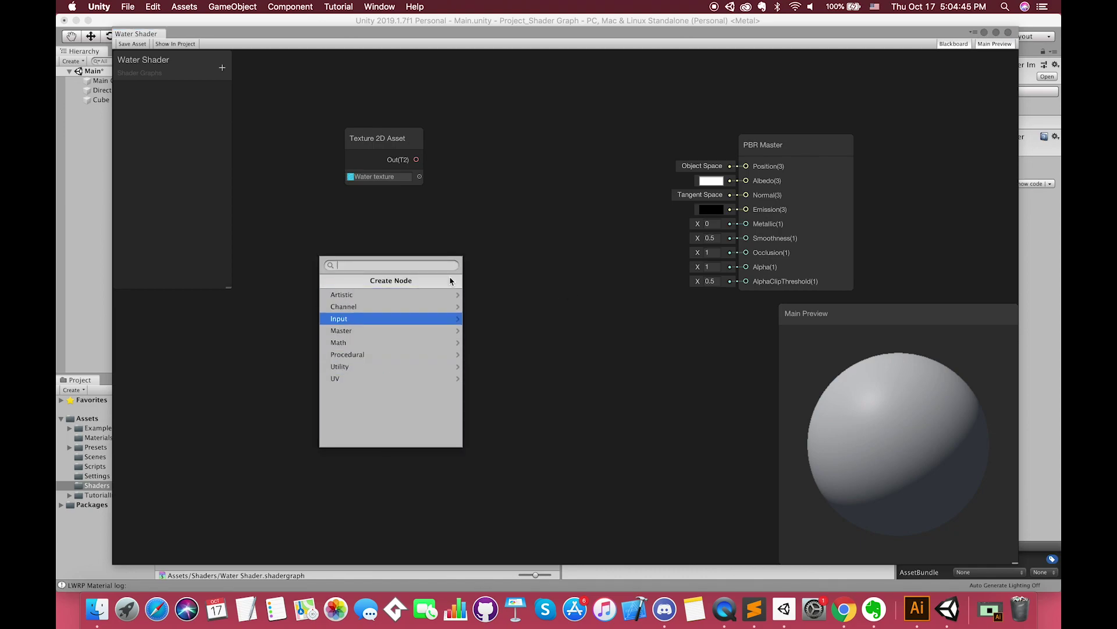
pyautogui.click(453, 199)
pyautogui.moveTo(417, 160); pyautogui.dragTo(535, 176)
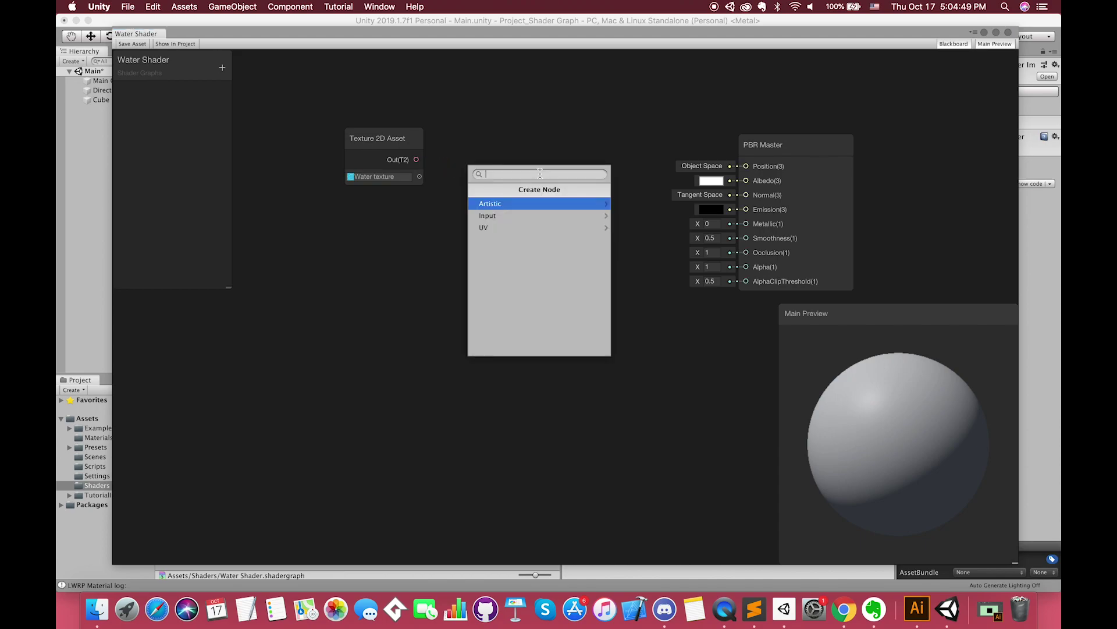
pyautogui.click(489, 227)
pyautogui.click(498, 217)
pyautogui.click(474, 191)
pyautogui.click(489, 204)
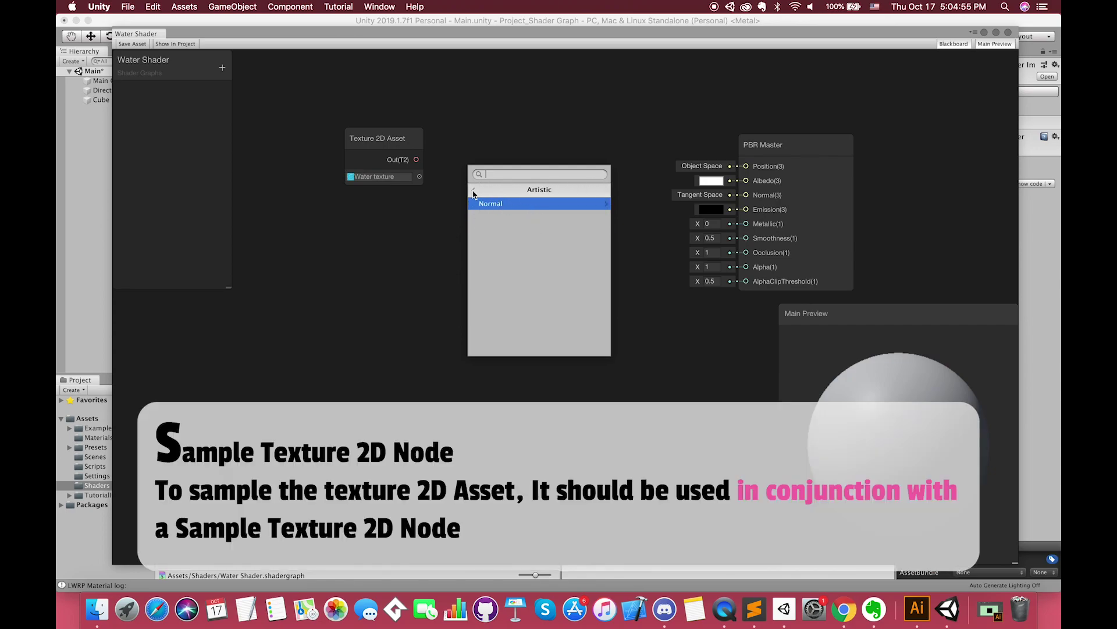
pyautogui.click(476, 189)
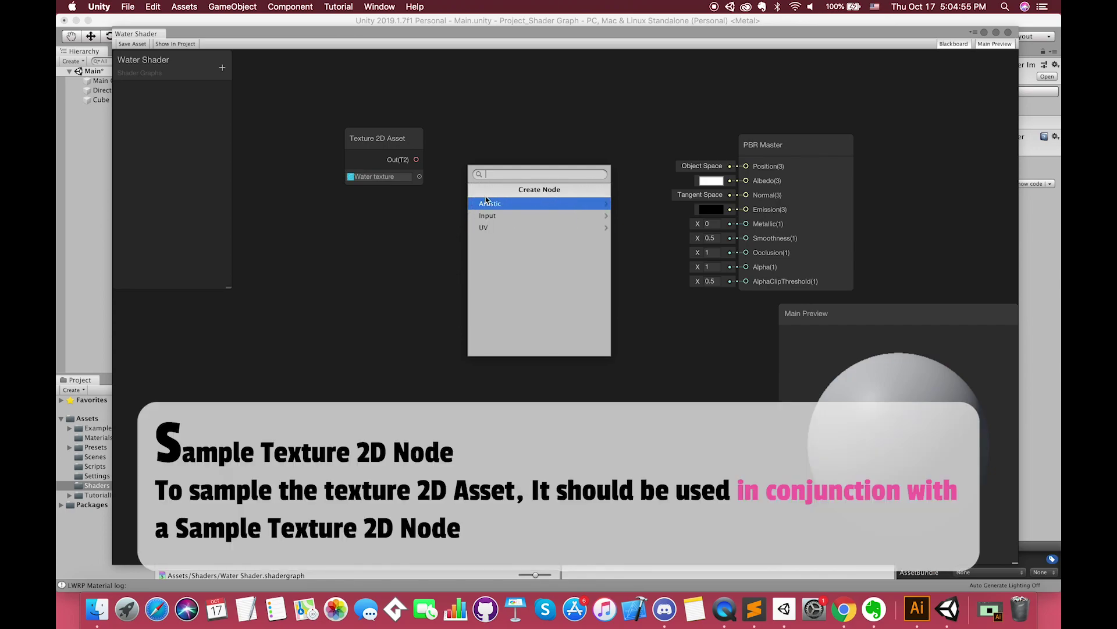
pyautogui.click(488, 229)
pyautogui.click(484, 164)
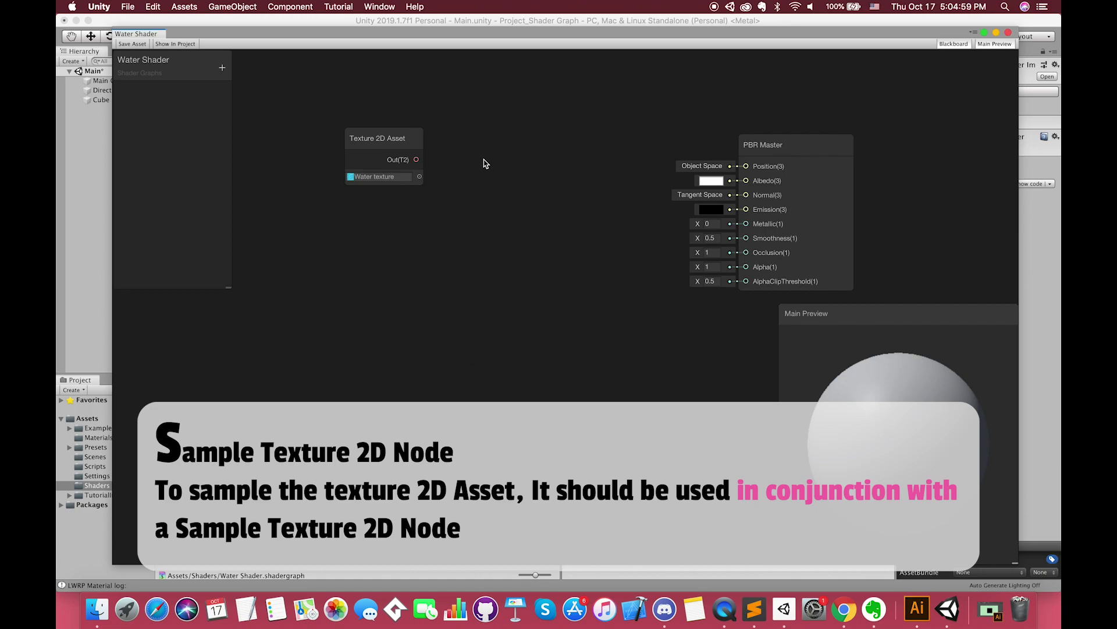
# Step: Search 'Sample' and add a Sample Texture 2D node to the graph
pyautogui.rightClick(483, 167)
pyautogui.click(494, 174)
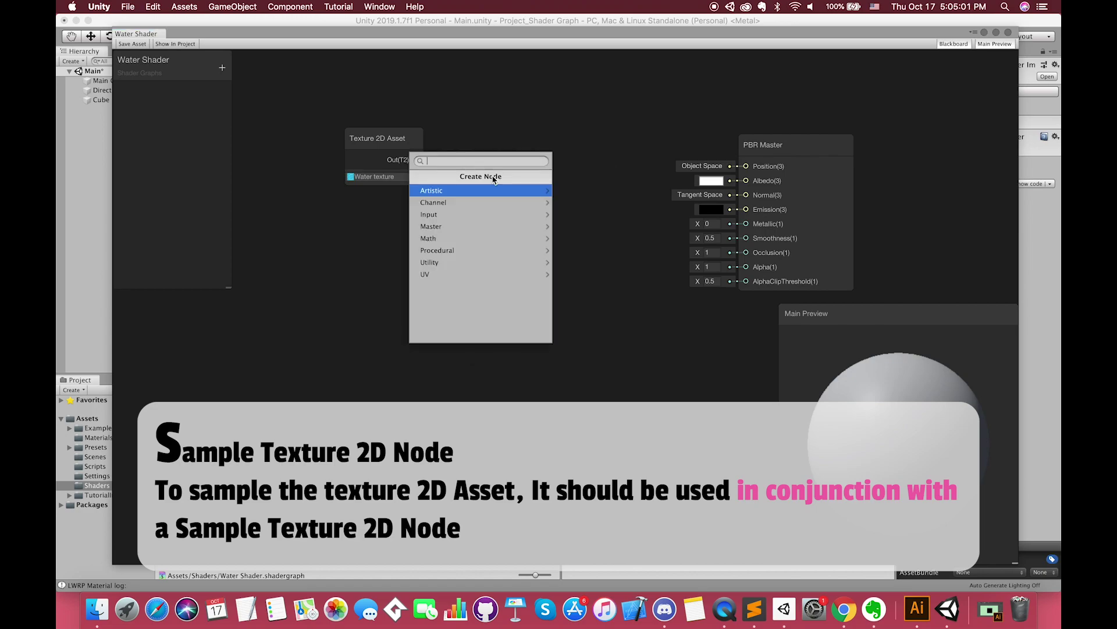
pyautogui.write('Smap')
pyautogui.press('BackSpace')
pyautogui.press('BackSpace')
pyautogui.press('BackSpace')
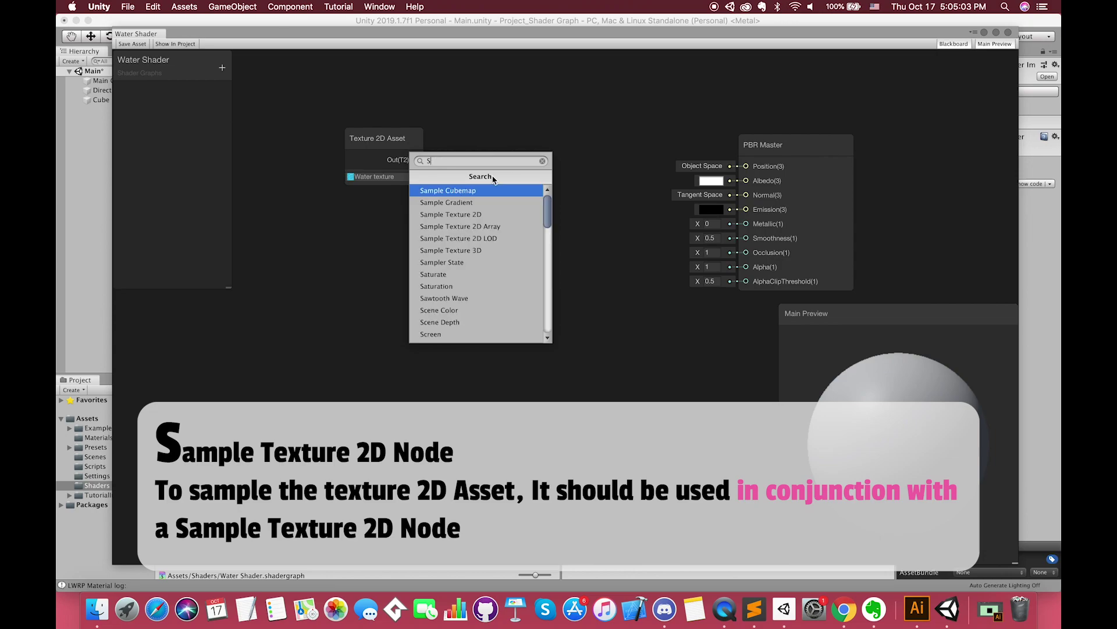
pyautogui.write('ample')
pyautogui.click(488, 215)
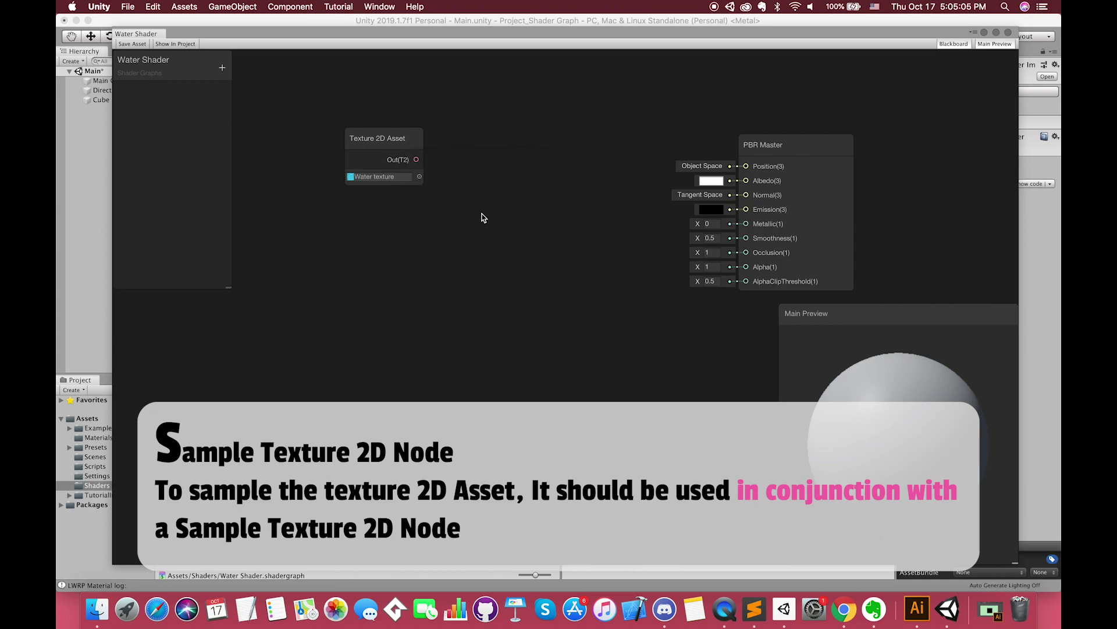
# Step: Wire the water texture into Sample Texture 2D and its RGBA output into Albedo
pyautogui.moveTo(525, 159); pyautogui.dragTo(528, 159)
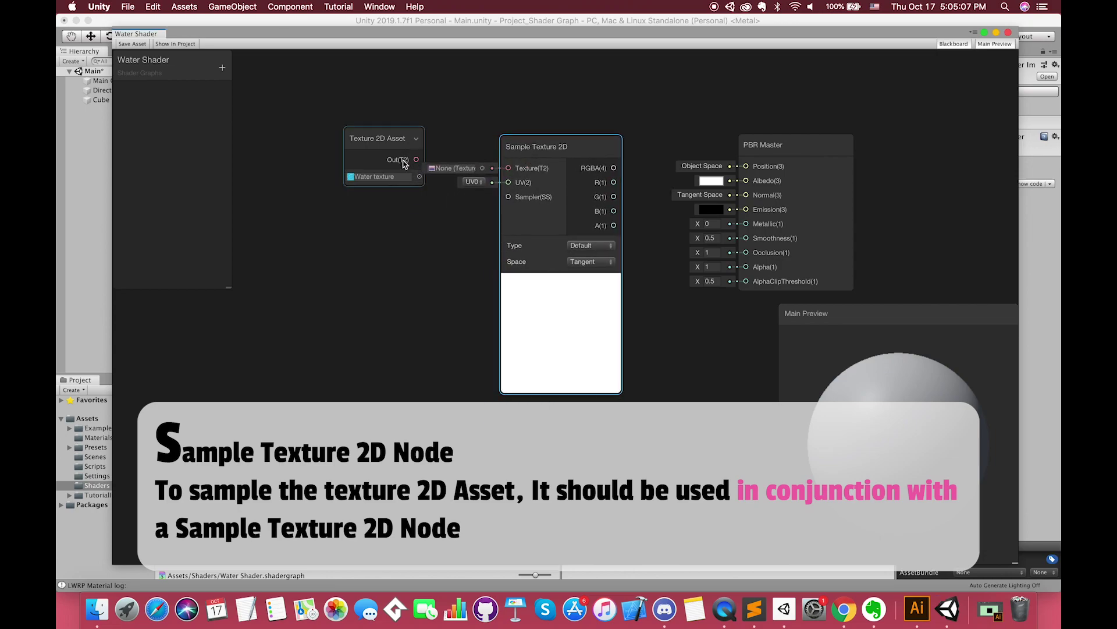
pyautogui.moveTo(416, 160); pyautogui.dragTo(510, 170)
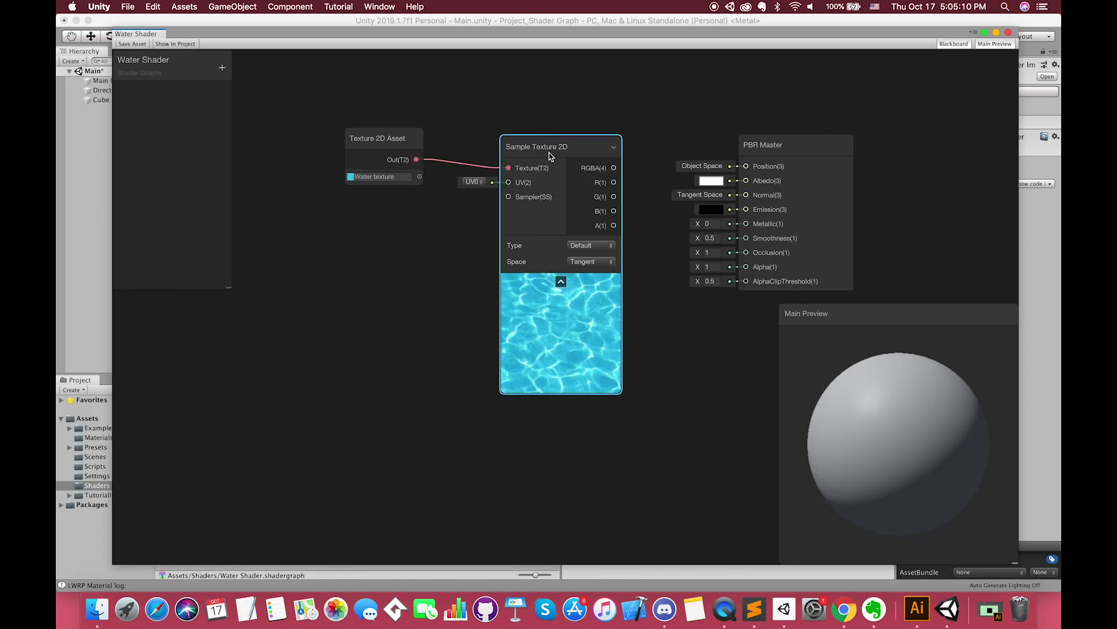
pyautogui.moveTo(613, 167); pyautogui.dragTo(746, 184)
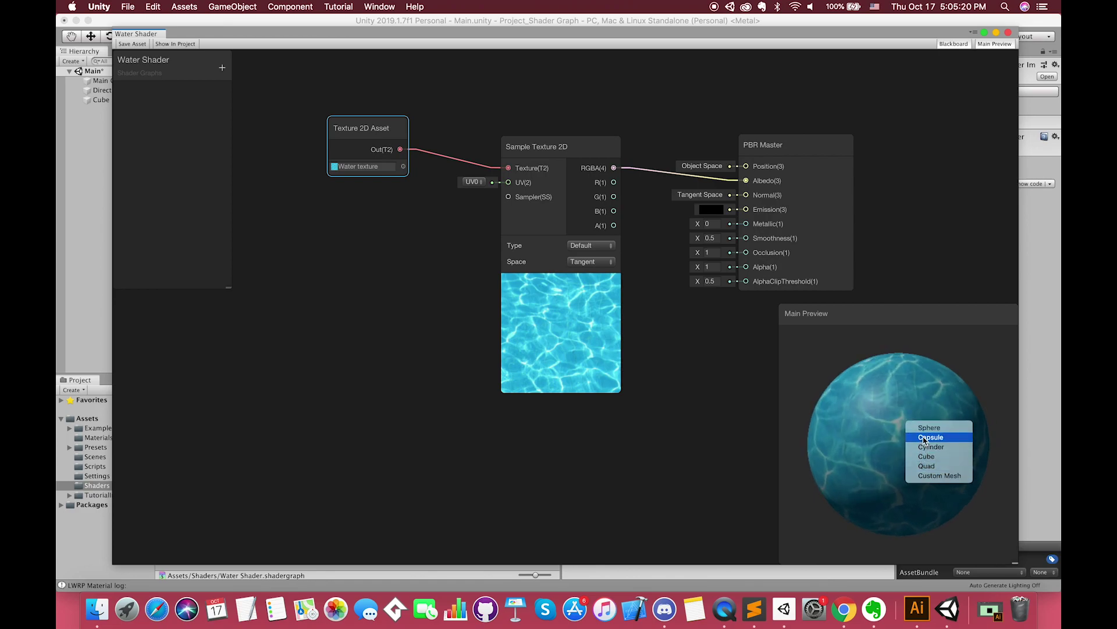
# Step: Try capsule, cylinder and cube preview meshes, settling on a sphere, and nudge Sample Texture 2D up-left
pyautogui.click(927, 437)
pyautogui.moveTo(901, 424); pyautogui.dragTo(958, 469)
pyautogui.scroll(-5, 912, 442)
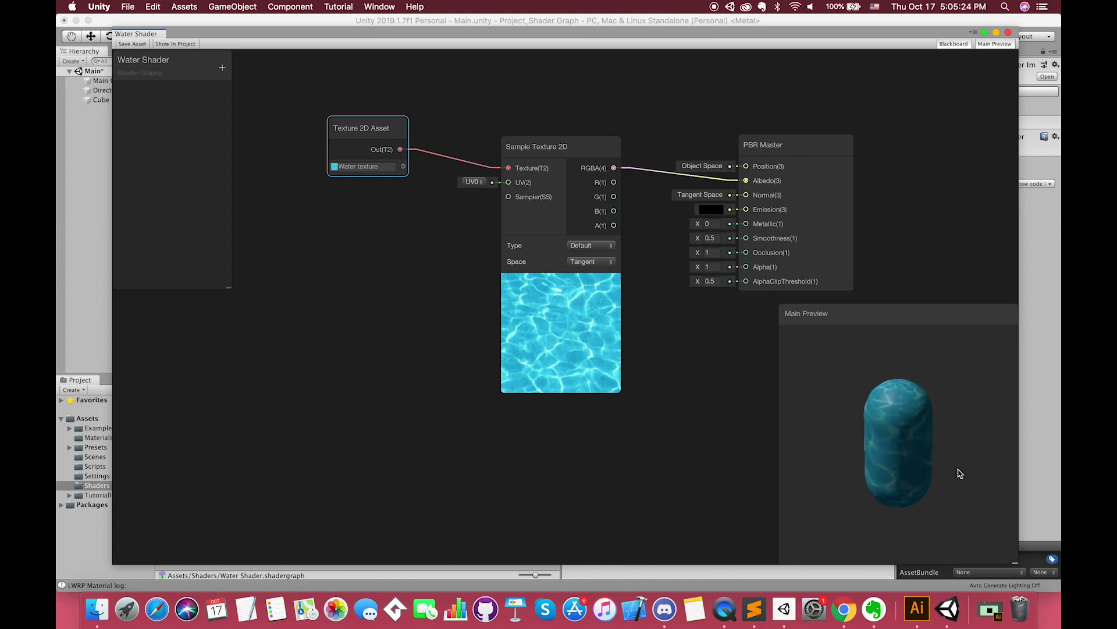
pyautogui.rightClick(887, 440)
pyautogui.click(883, 450)
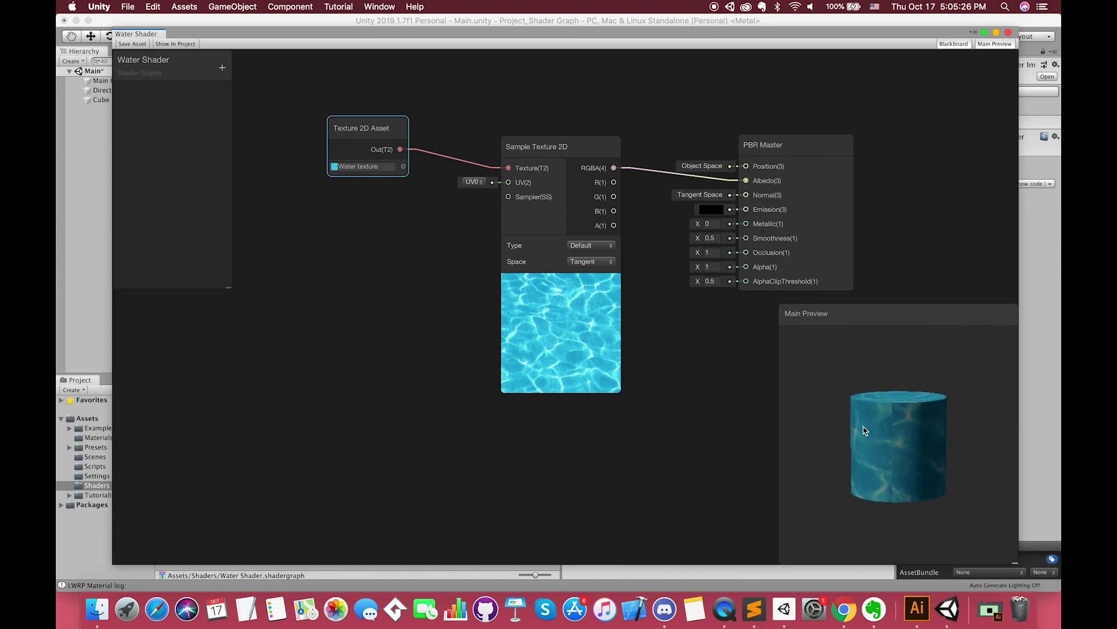
pyautogui.moveTo(883, 449)
pyautogui.mouseDown()
pyautogui.moveTo(935, 466)
pyautogui.moveTo(878, 431)
pyautogui.mouseUp()
pyautogui.rightClick(879, 431)
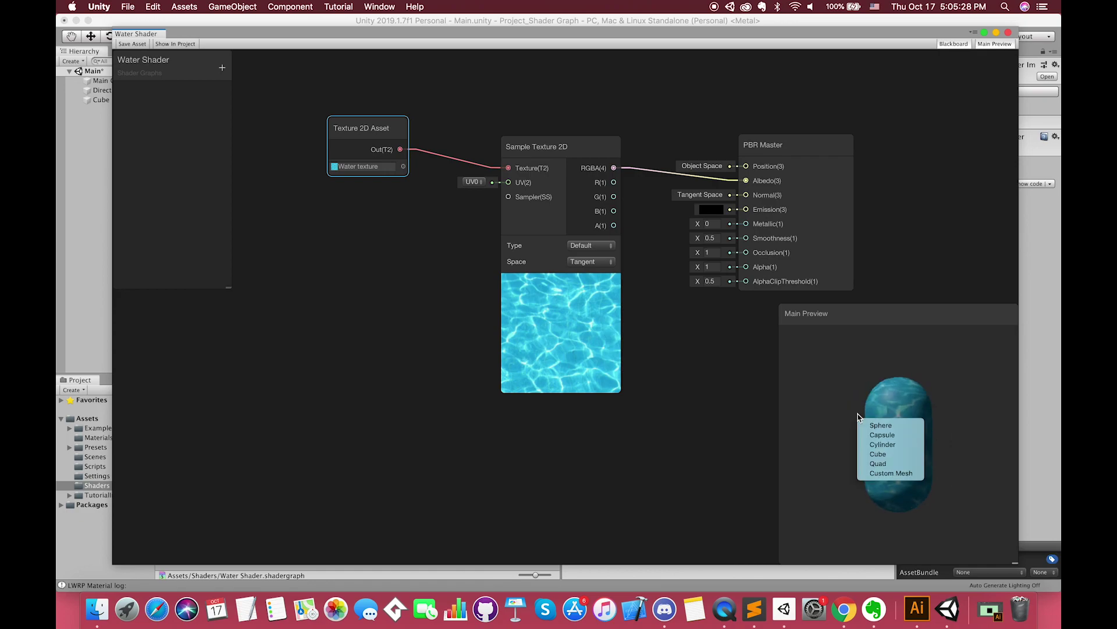
pyautogui.click(896, 463)
pyautogui.moveTo(552, 146); pyautogui.dragTo(545, 140)
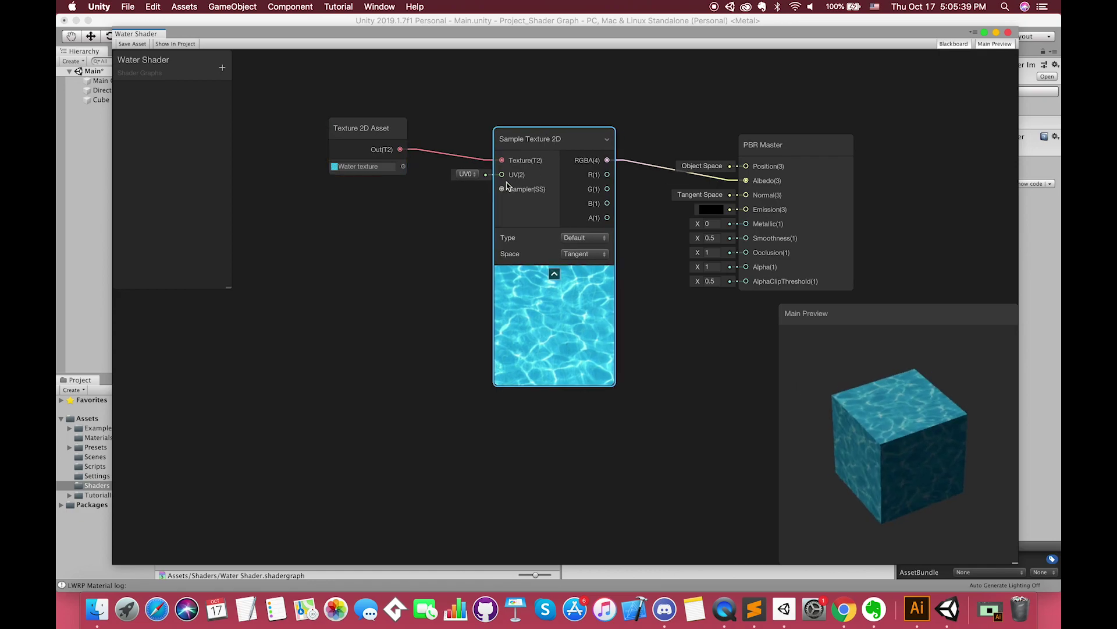
pyautogui.rightClick(879, 391)
pyautogui.click(886, 399)
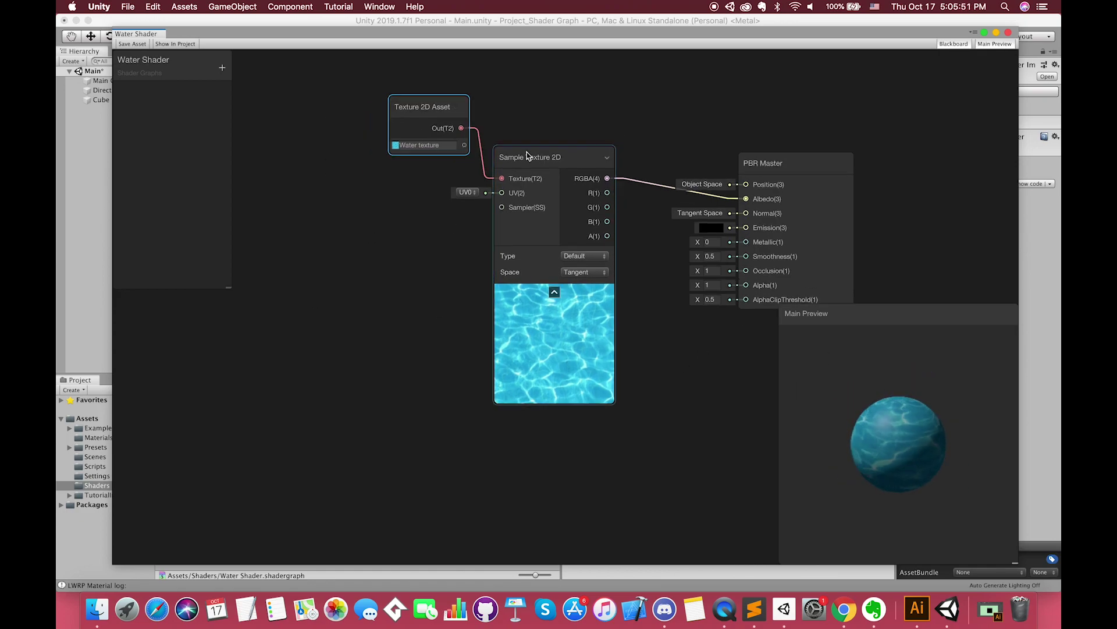
# Step: Add a UV node through the 'UV' node search and place it below the Texture 2D Asset node
pyautogui.rightClick(407, 238)
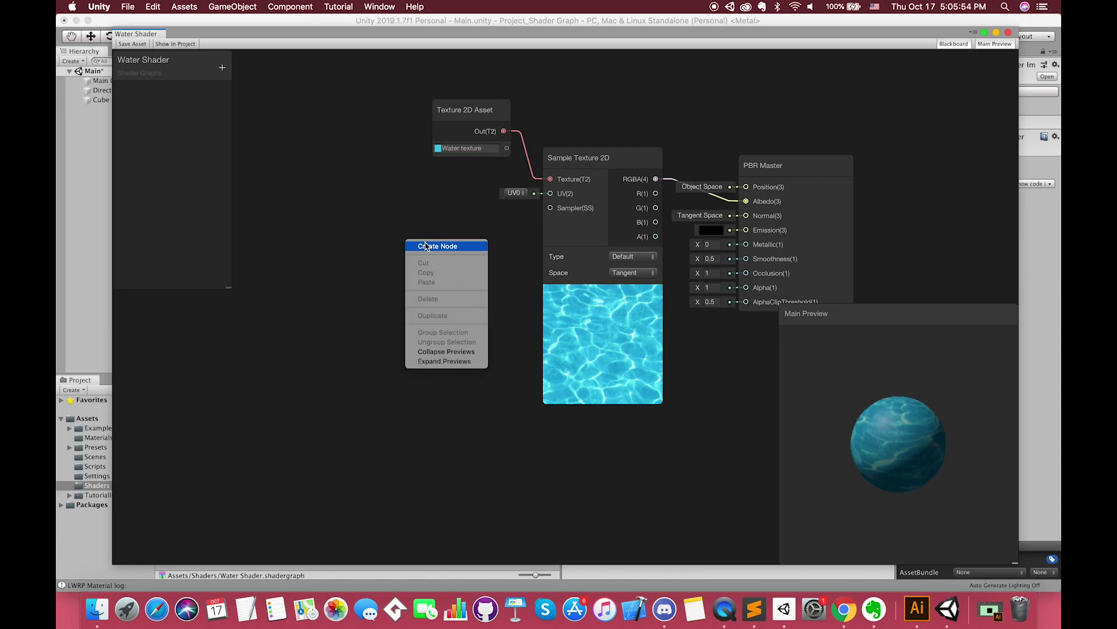
pyautogui.click(425, 245)
pyautogui.write('UV')
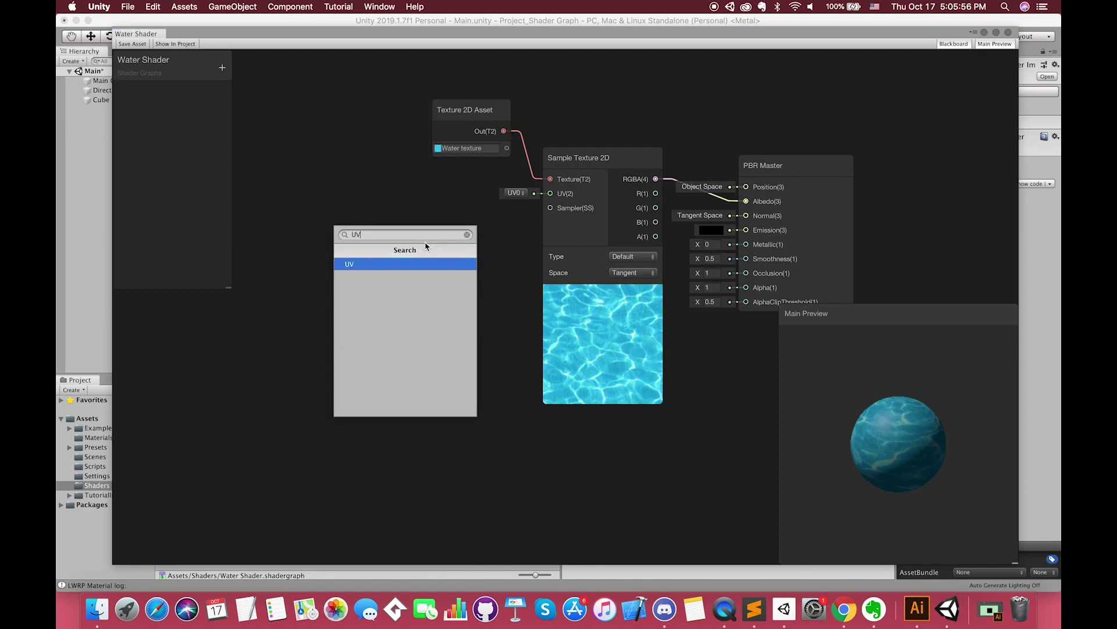
pyautogui.press('Return')
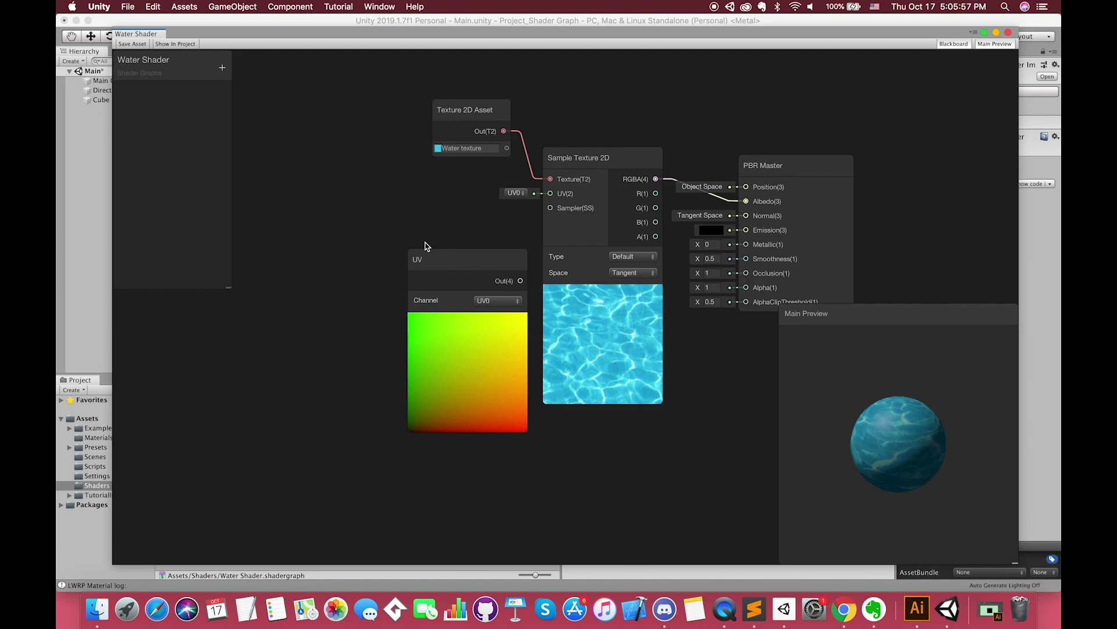
pyautogui.moveTo(437, 264); pyautogui.dragTo(383, 202)
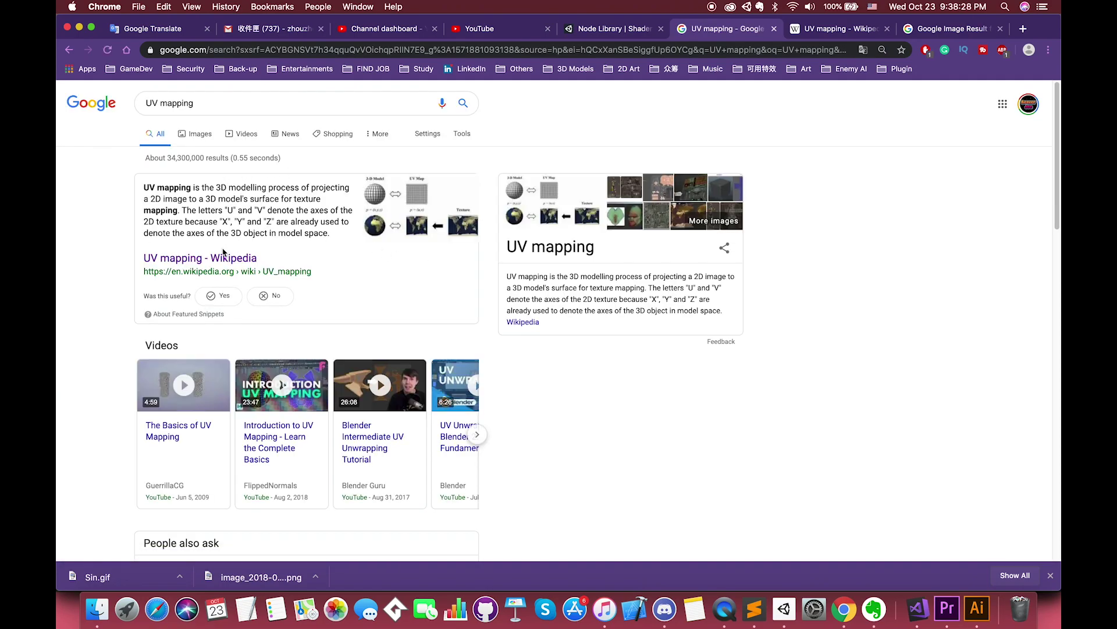
# Step: Open the 'UV mapping - Wikipedia' result and scroll through the article's diagrams
pyautogui.click(227, 257)
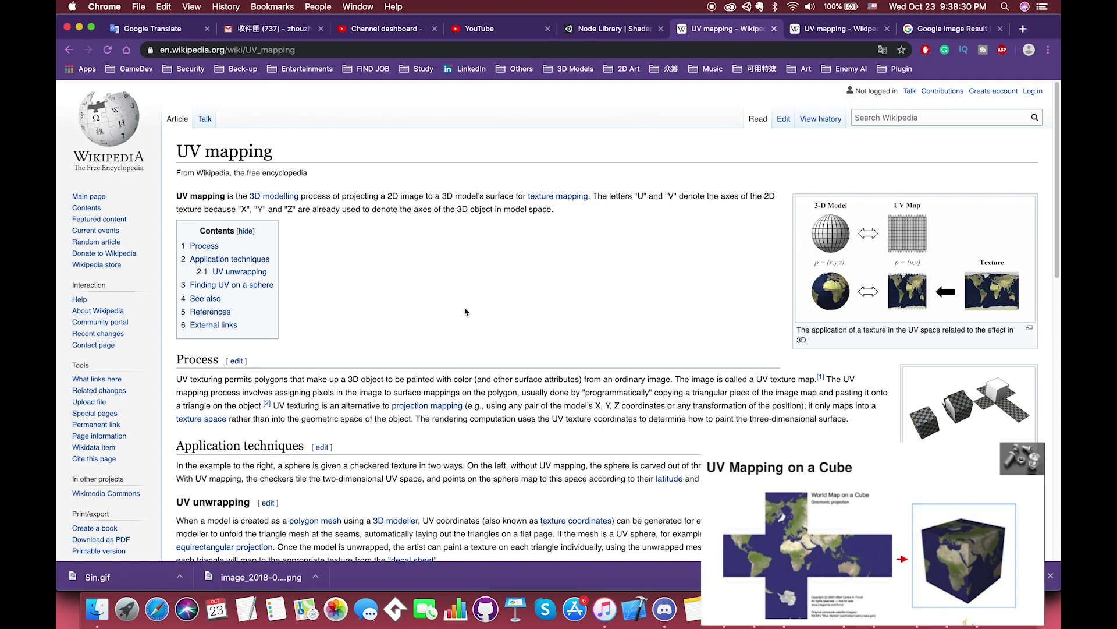
pyautogui.scroll(-2, 527, 330)
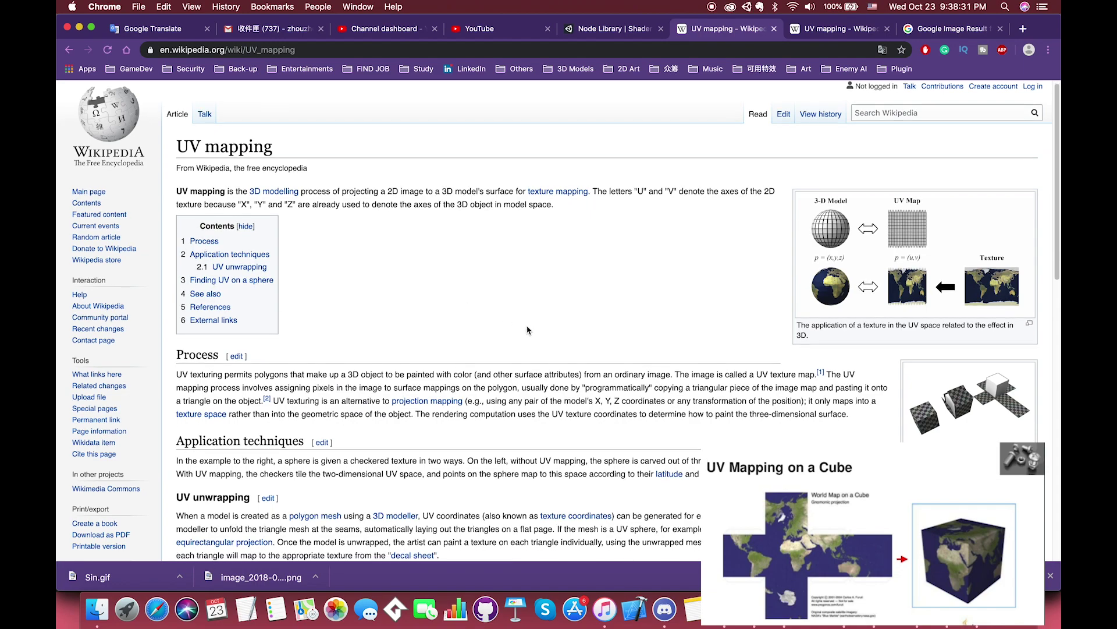
pyautogui.scroll(-3, 527, 330)
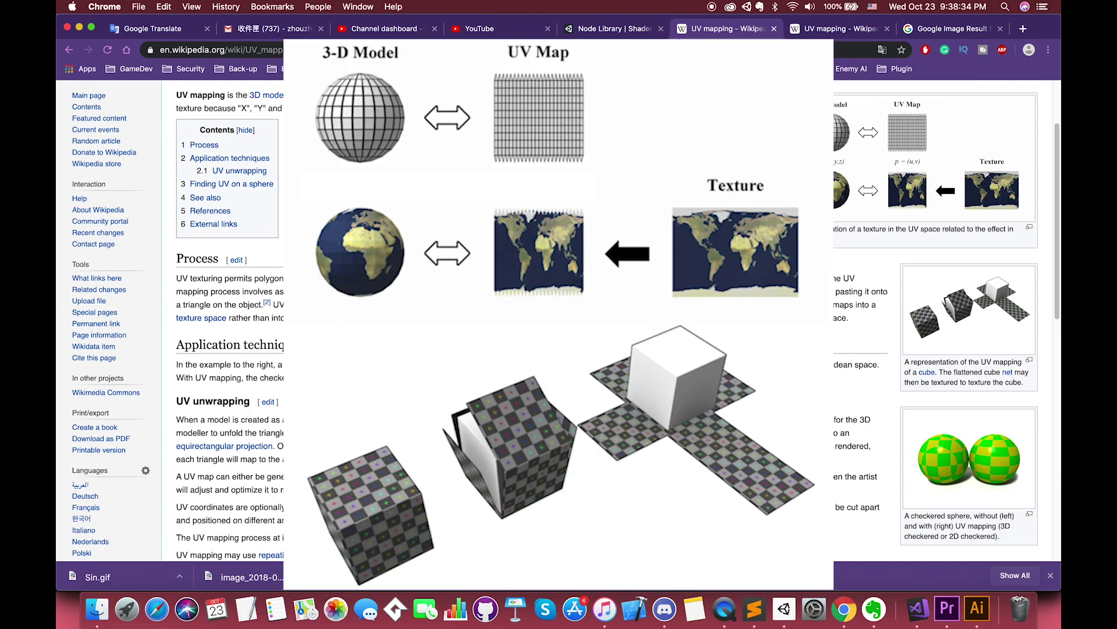
pyautogui.scroll(-1, 528, 330)
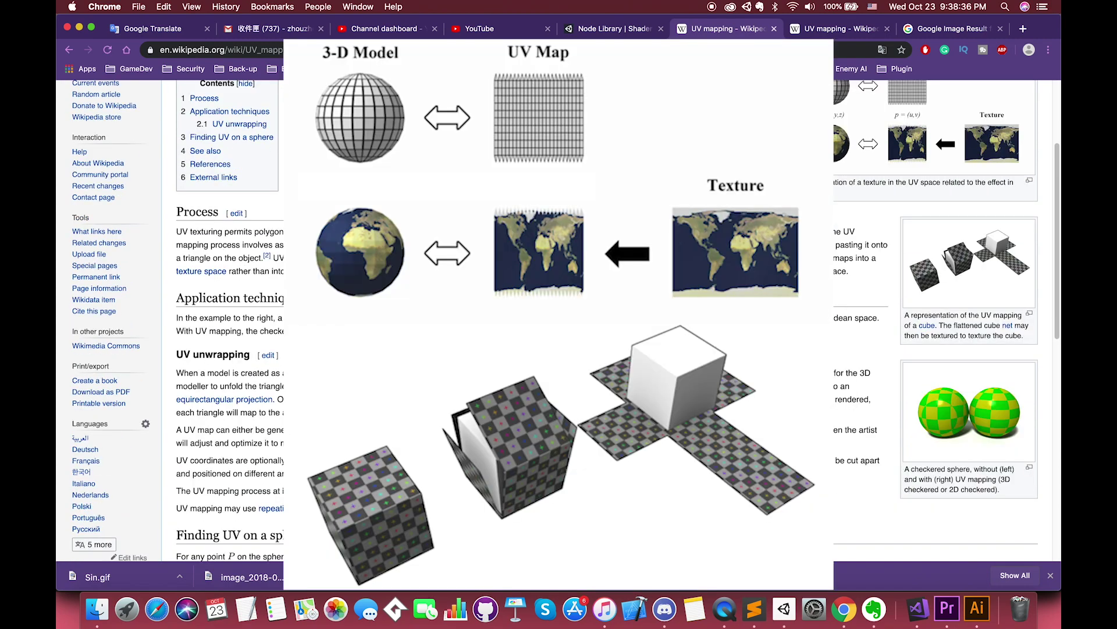
pyautogui.scroll(2, 527, 330)
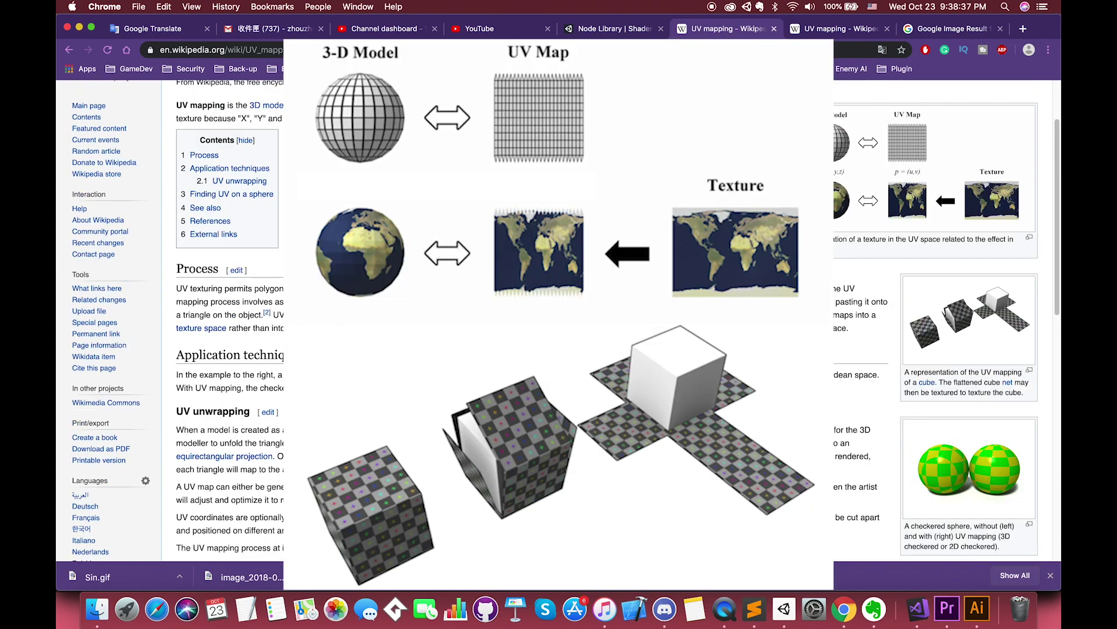
pyautogui.scroll(-6, 527, 330)
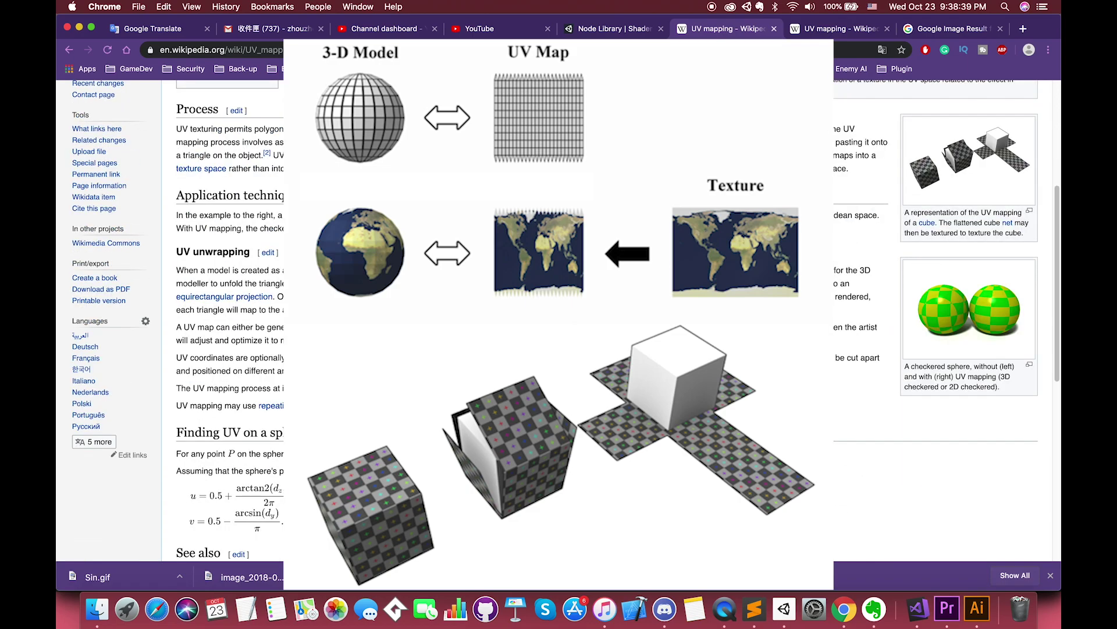
pyautogui.scroll(9, 528, 330)
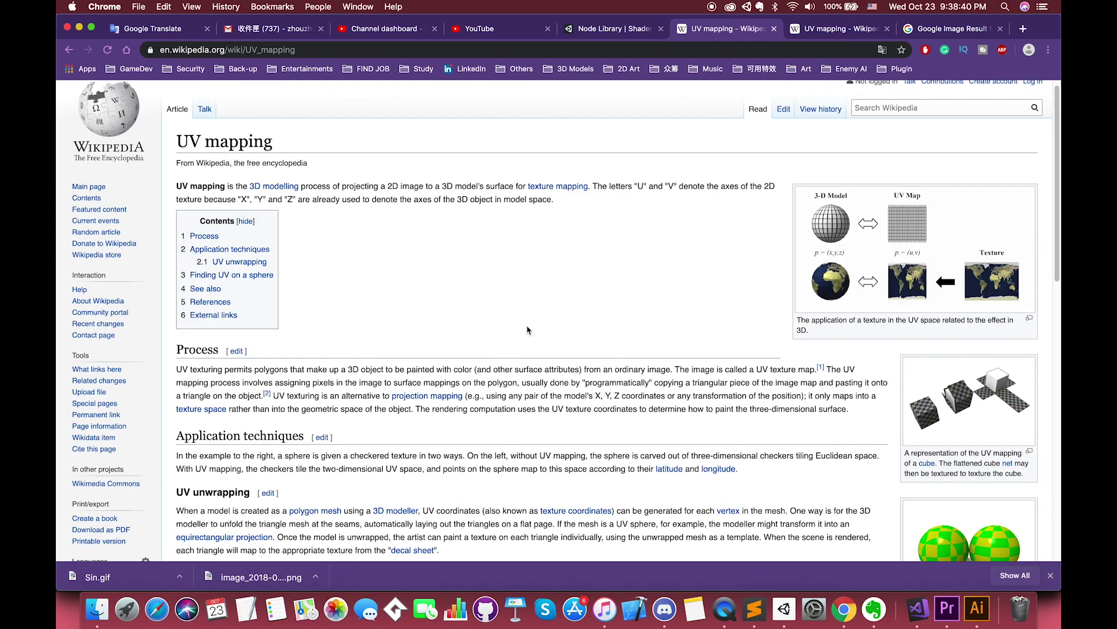
pyautogui.scroll(-1, 527, 330)
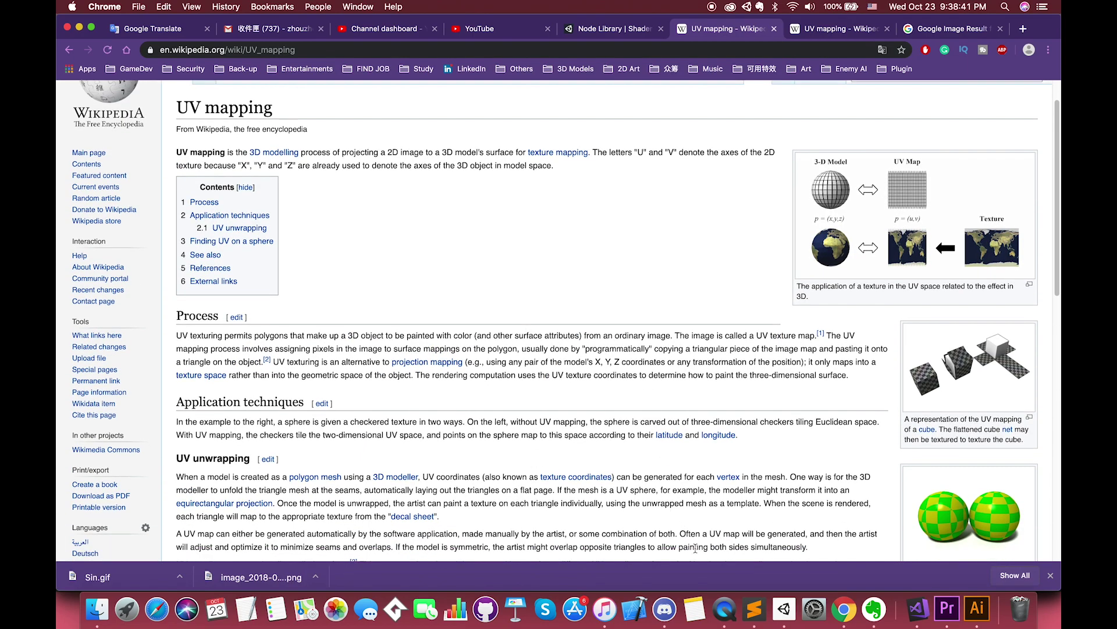
pyautogui.rightClick(725, 609)
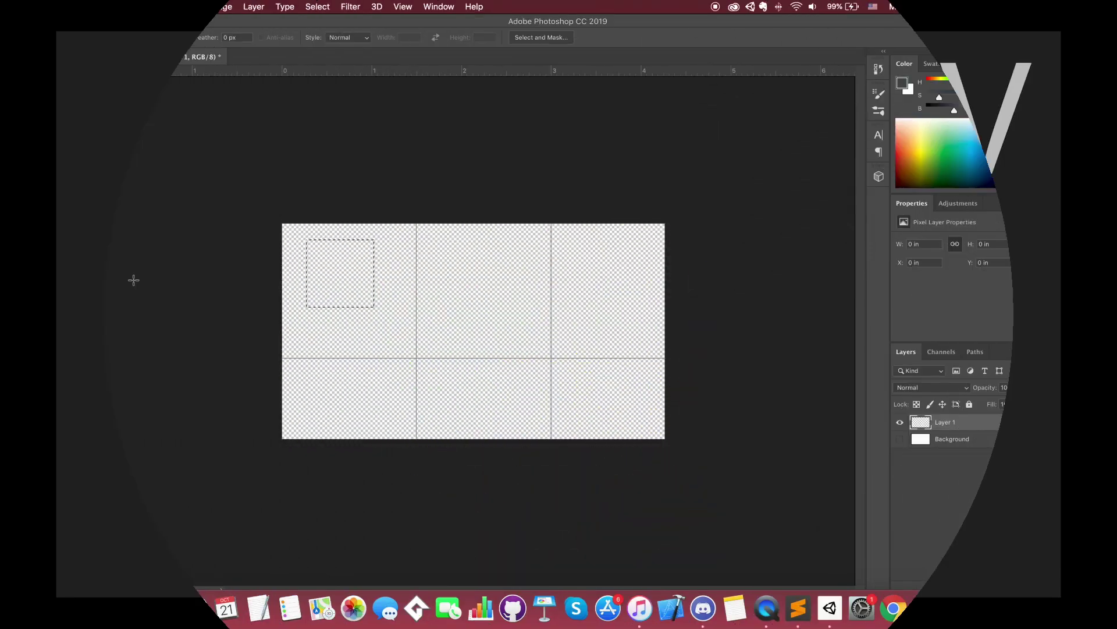
# Step: Paint the square selection solid red (#ff0000) with the brush
pyautogui.click(919, 394)
pyautogui.write('ff0000')
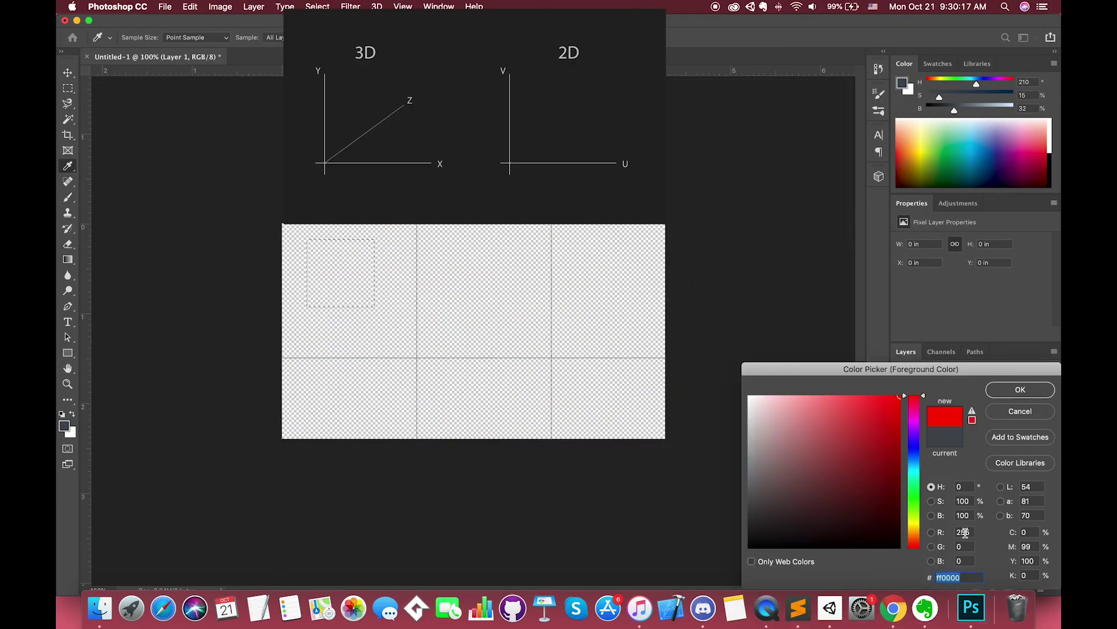
pyautogui.press('Return')
pyautogui.press('b')
pyautogui.moveTo(311, 247)
pyautogui.mouseDown()
pyautogui.moveTo(350, 256)
pyautogui.moveTo(372, 285)
pyautogui.moveTo(326, 297)
pyautogui.mouseUp()
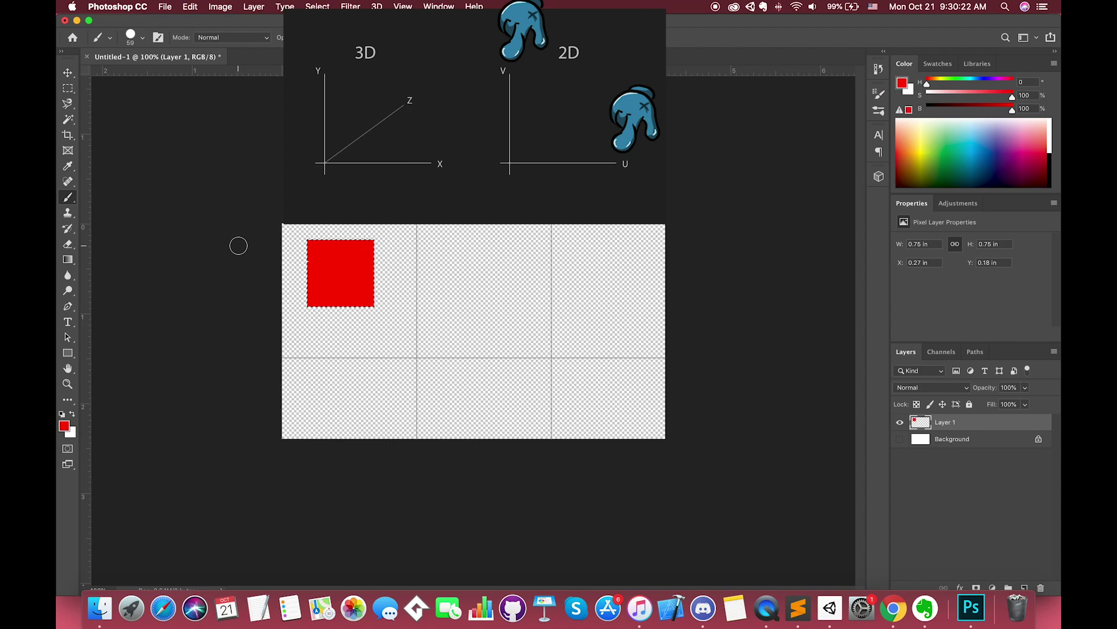
# Step: On a new layer, paint a solid green (#00ff00) square below the red one
pyautogui.click(1025, 587)
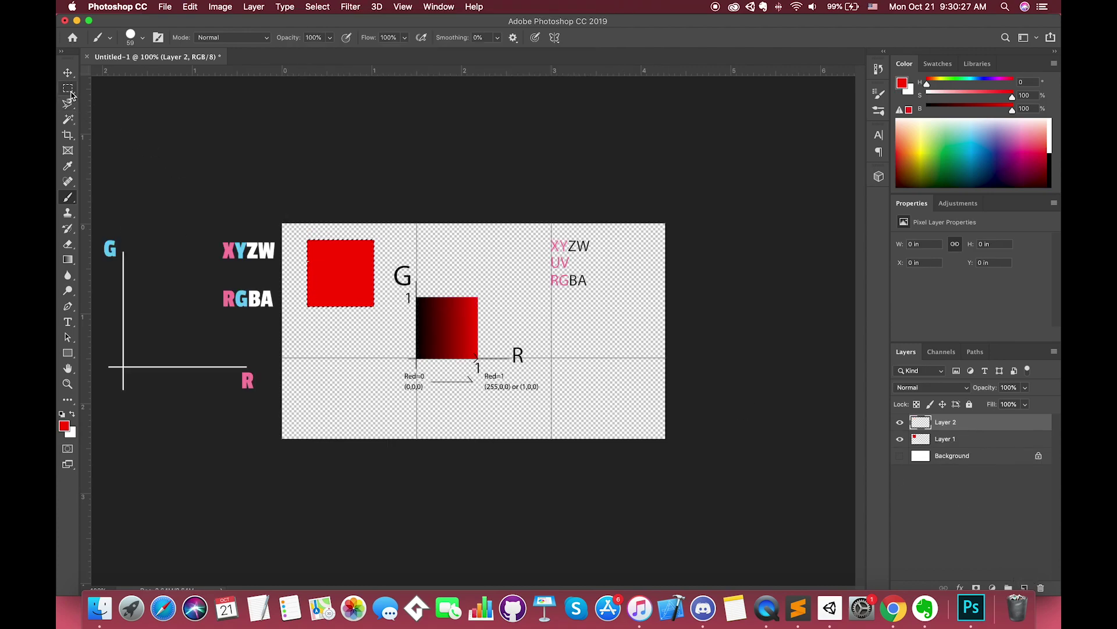
pyautogui.click(70, 91)
pyautogui.moveTo(307, 327); pyautogui.dragTo(375, 396)
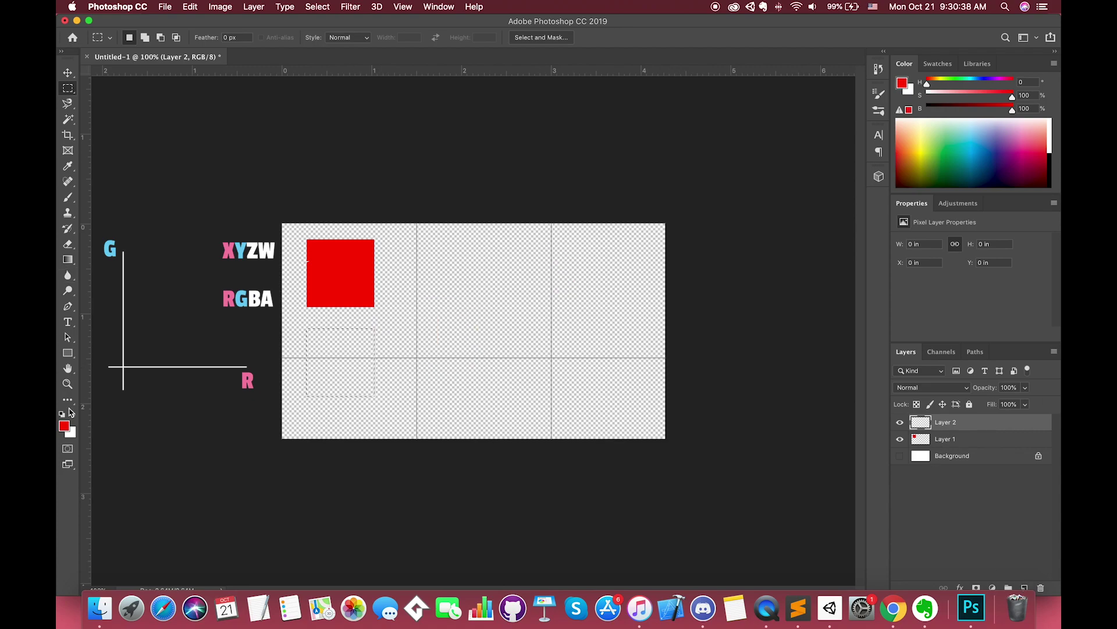
pyautogui.click(64, 426)
pyautogui.click(914, 489)
pyautogui.moveTo(897, 399); pyautogui.dragTo(903, 383)
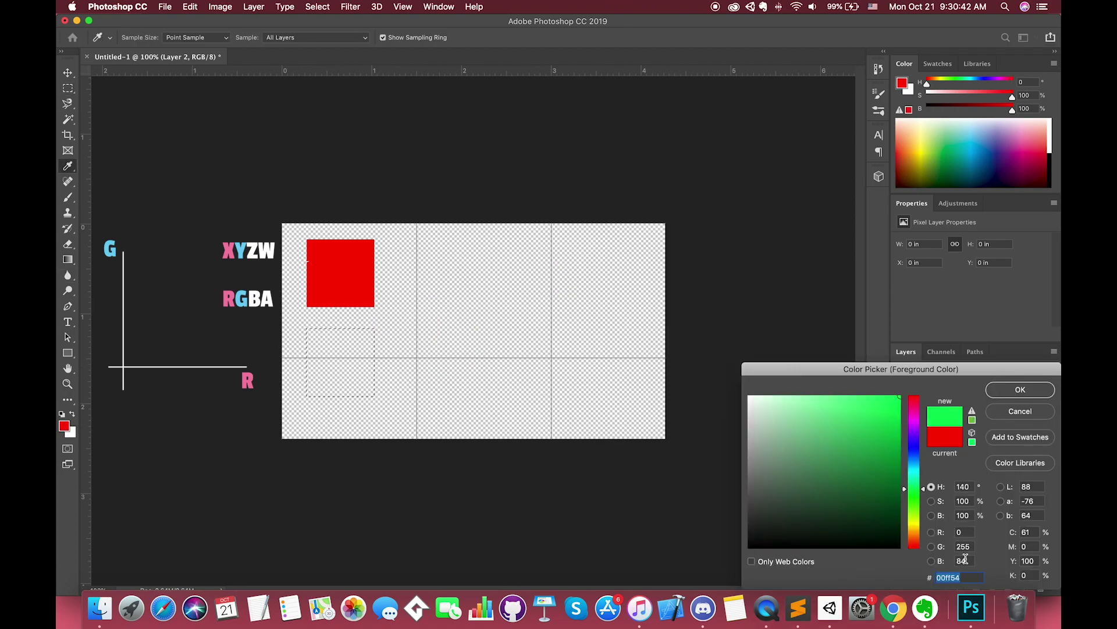
pyautogui.write('00ff00')
pyautogui.press('Return')
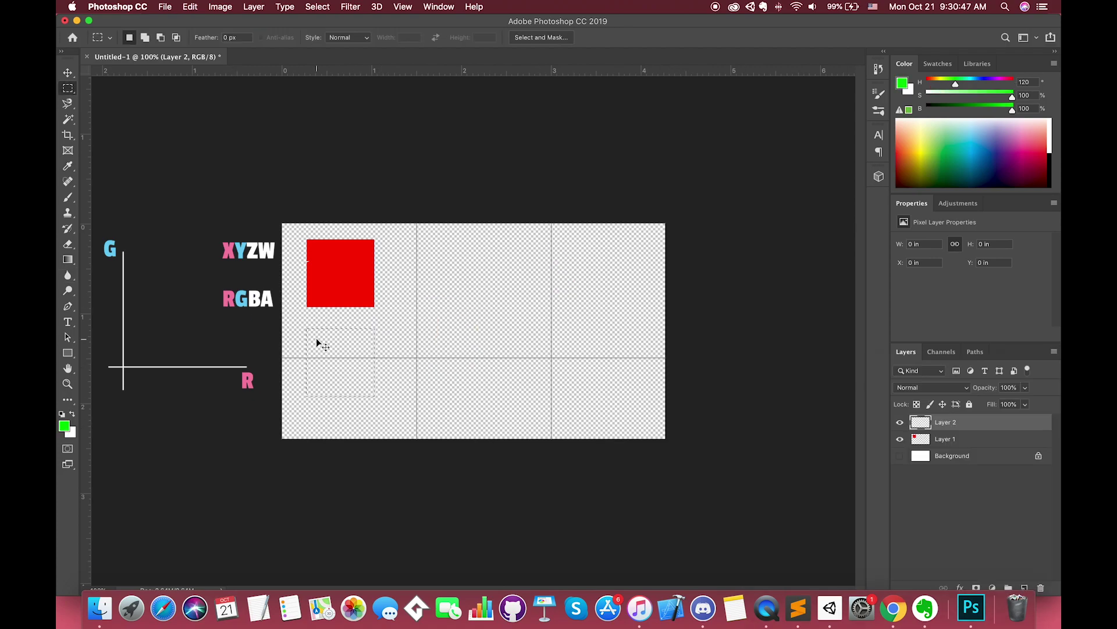
pyautogui.press('b')
pyautogui.moveTo(317, 343)
pyautogui.mouseDown()
pyautogui.moveTo(268, 387)
pyautogui.moveTo(418, 382)
pyautogui.moveTo(367, 377)
pyautogui.mouseUp()
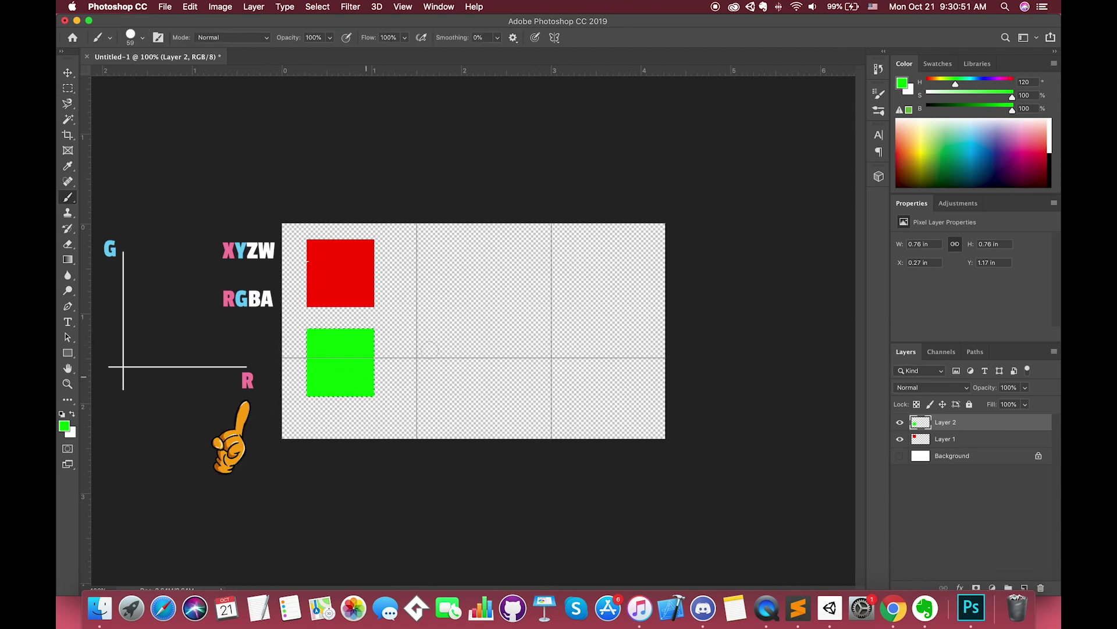
# Step: Add another layer and marquee a square to the right of the red square
pyautogui.keyDown('super'); pyautogui.click(1024, 587); pyautogui.keyUp('super')
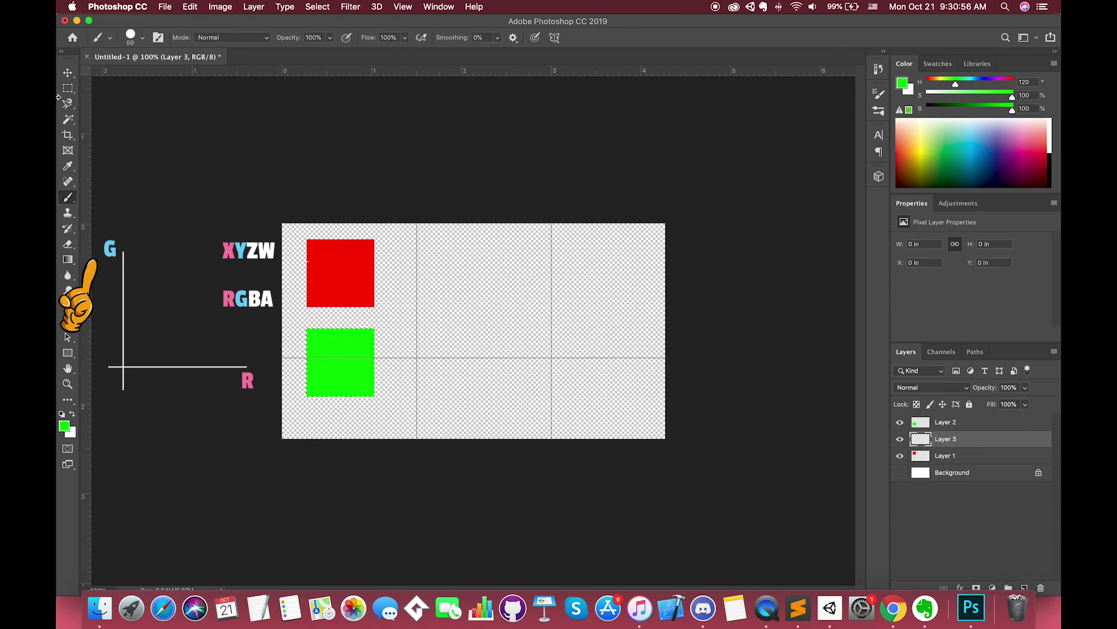
pyautogui.press('m')
pyautogui.moveTo(394, 239); pyautogui.dragTo(462, 307)
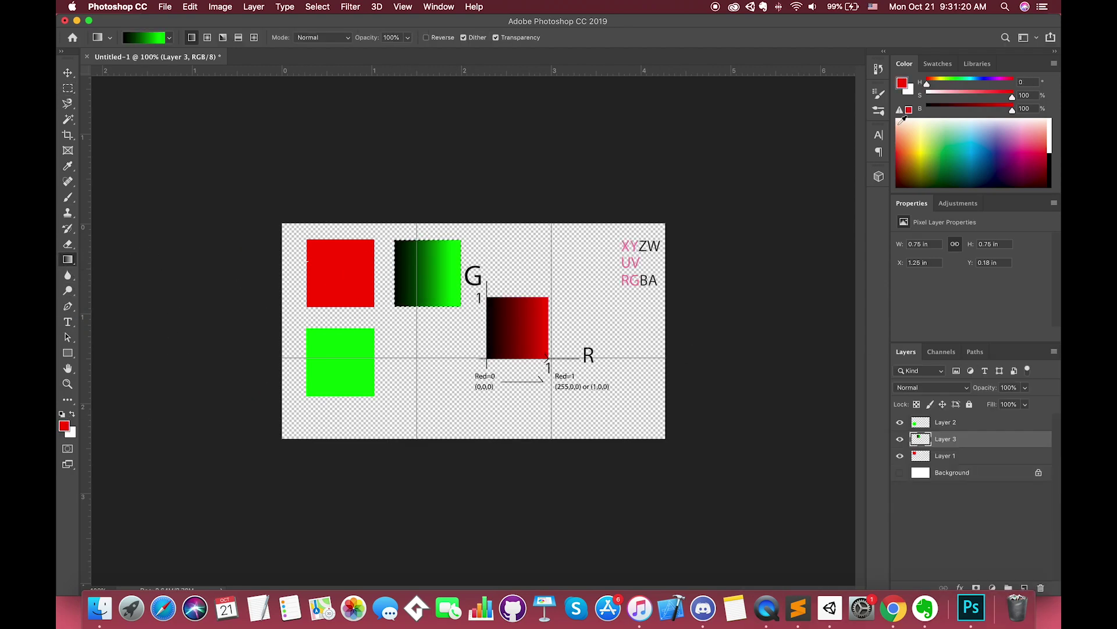
# Step: Set the Gradient tool to a black-to-red gradient
pyautogui.click(439, 6)
pyautogui.press('Escape')
pyautogui.click(169, 38)
pyautogui.click(146, 37)
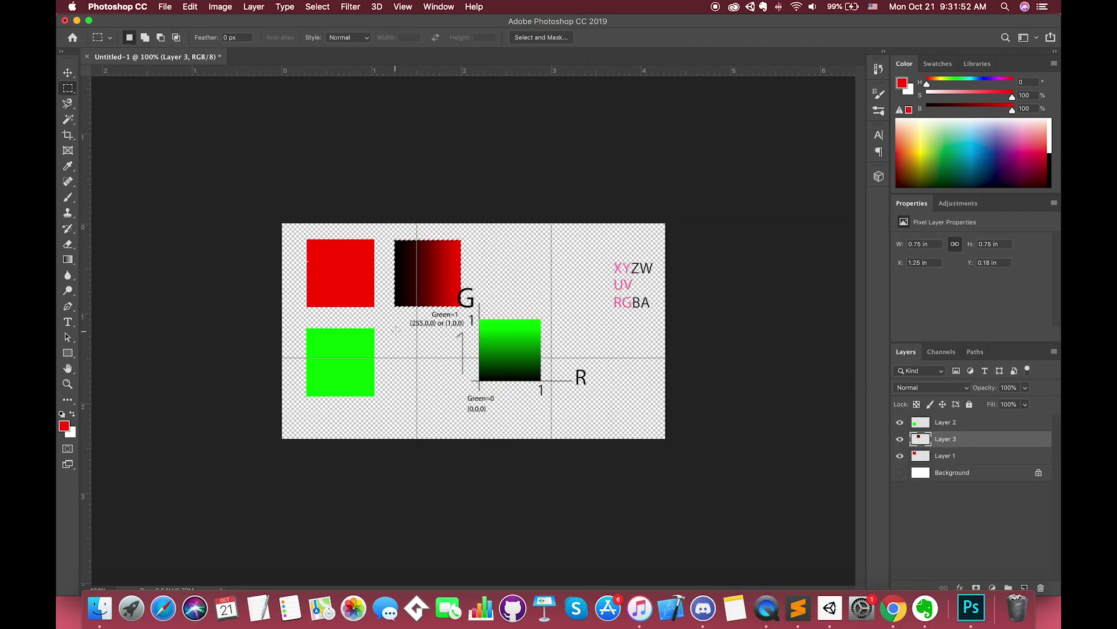
# Step: Fill a square below the red gradient square with a black-to-green gradient
pyautogui.moveTo(395, 329); pyautogui.dragTo(461, 393)
pyautogui.click(64, 425)
pyautogui.click(1018, 389)
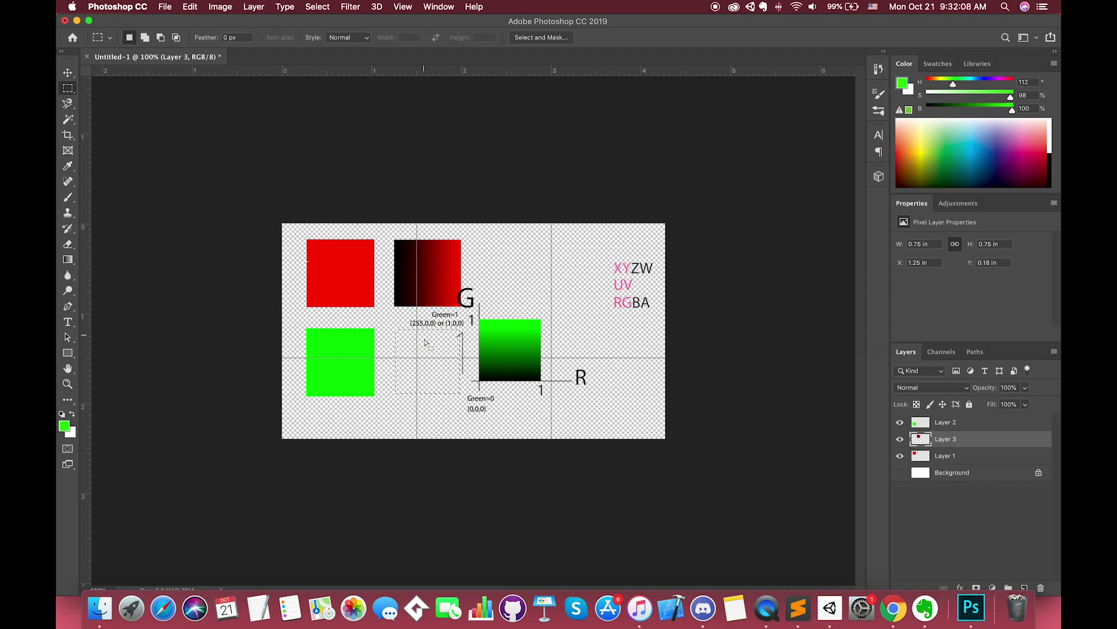
pyautogui.hotkey('alt', 'BackSpace')
pyautogui.hotkey('ctrl', 'd')
pyautogui.press('g')
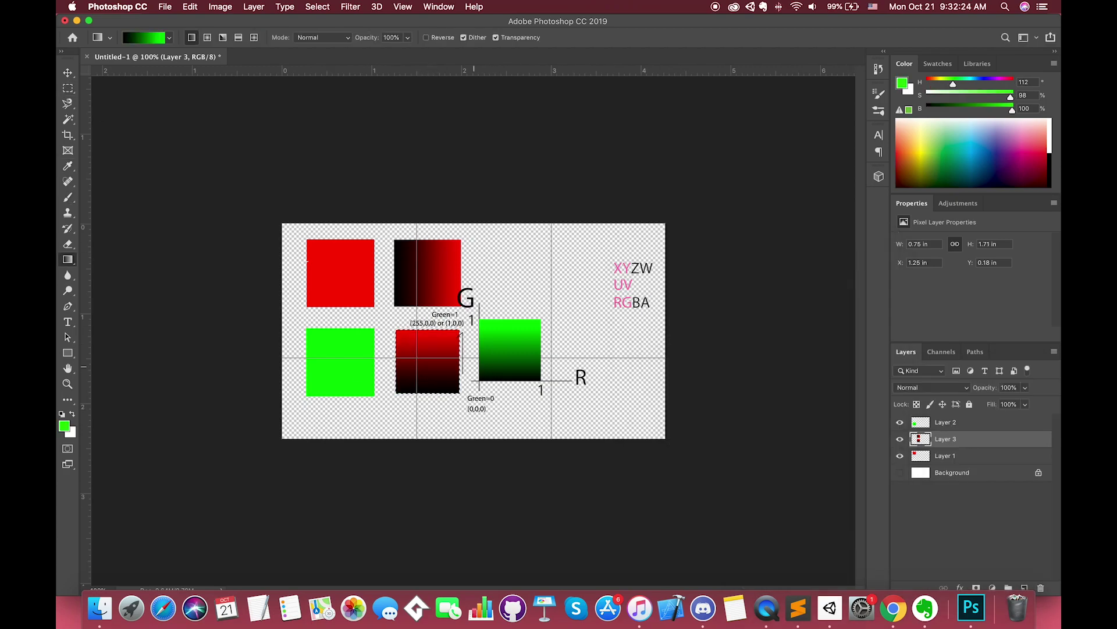
pyautogui.moveTo(427, 393); pyautogui.dragTo(428, 330)
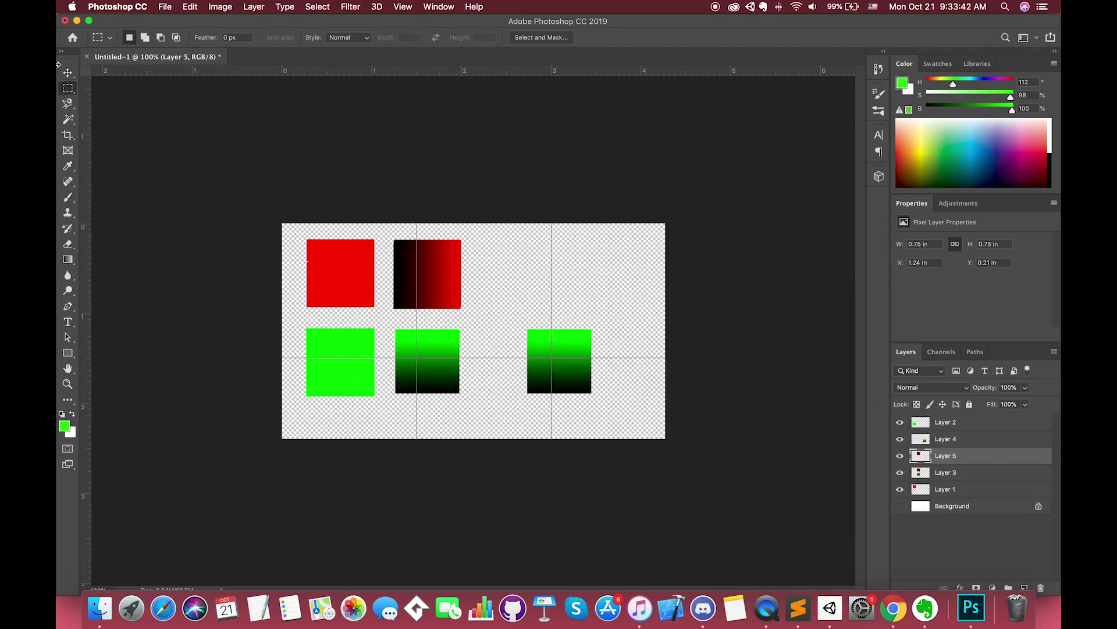
# Step: Copy the red gradient square over the green one and set Layer 4's blend mode to Lighten
pyautogui.keyDown('alt'); pyautogui.moveTo(433, 291); pyautogui.dragTo(564, 291); pyautogui.keyUp('alt')
pyautogui.keyDown('alt'); pyautogui.scroll(5, 611, 331); pyautogui.keyUp('alt')
pyautogui.keyDown('alt'); pyautogui.scroll(-3, 608, 349); pyautogui.keyUp('alt')
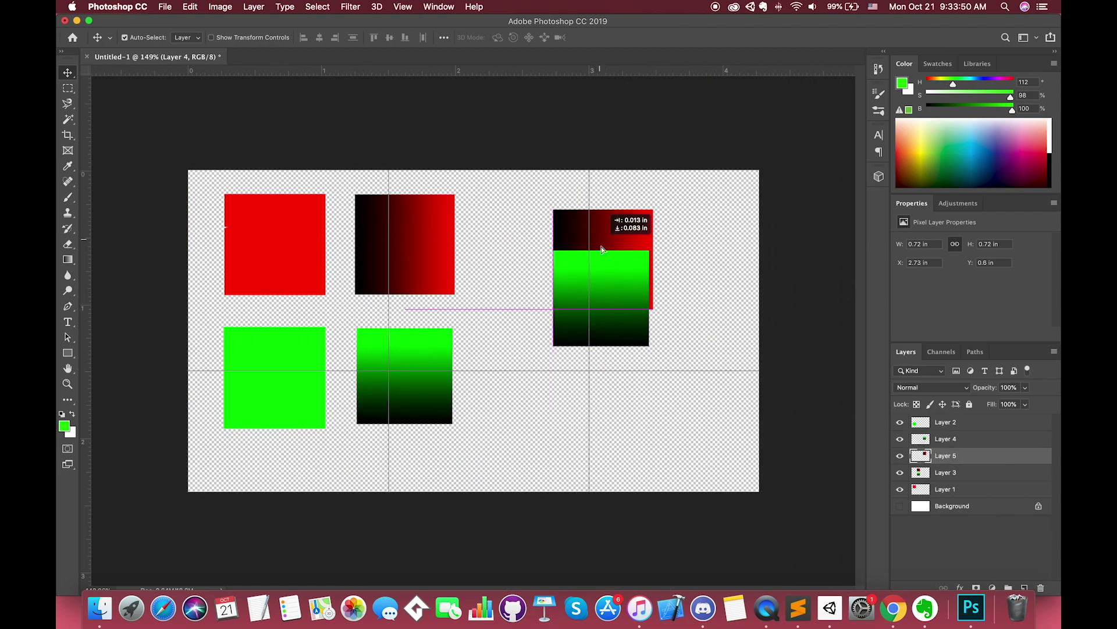
pyautogui.moveTo(602, 249); pyautogui.dragTo(608, 278)
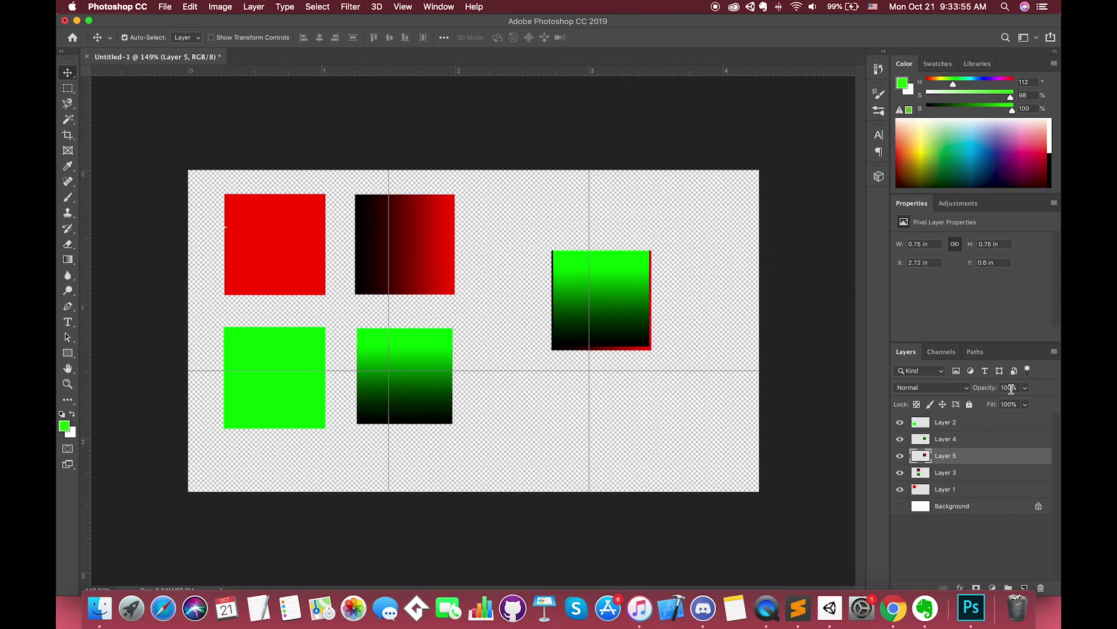
pyautogui.rightClick(940, 440)
pyautogui.press('Escape')
pyautogui.click(931, 387)
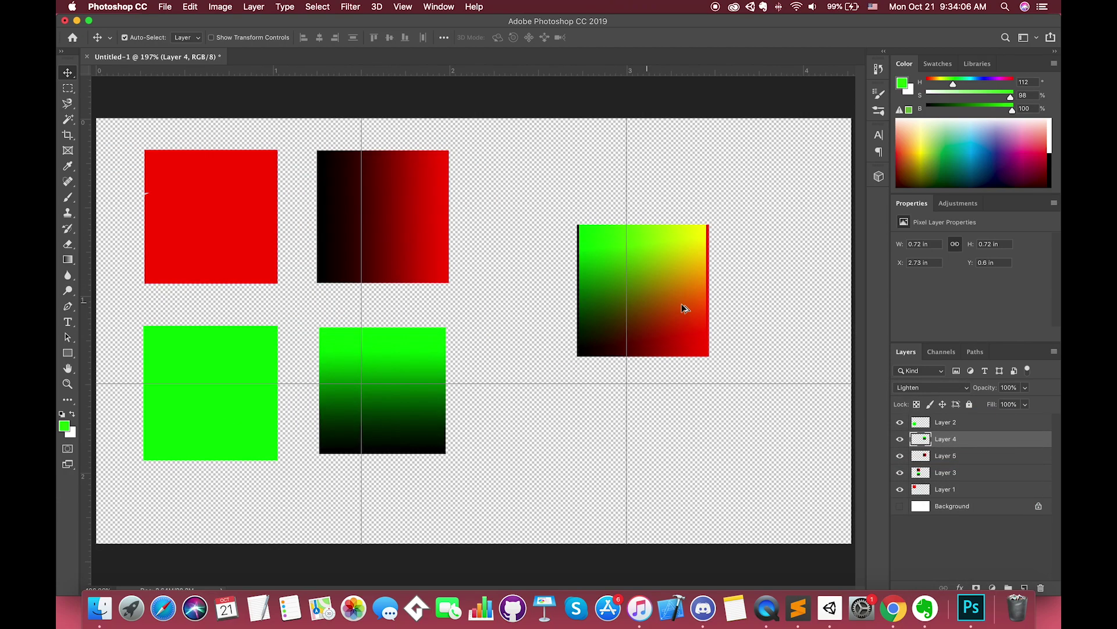
# Step: Free Transform Layer 5's square to match size and move the UV label below the squares
pyautogui.keyDown('alt'); pyautogui.scroll(-3, 692, 309); pyautogui.keyUp('alt')
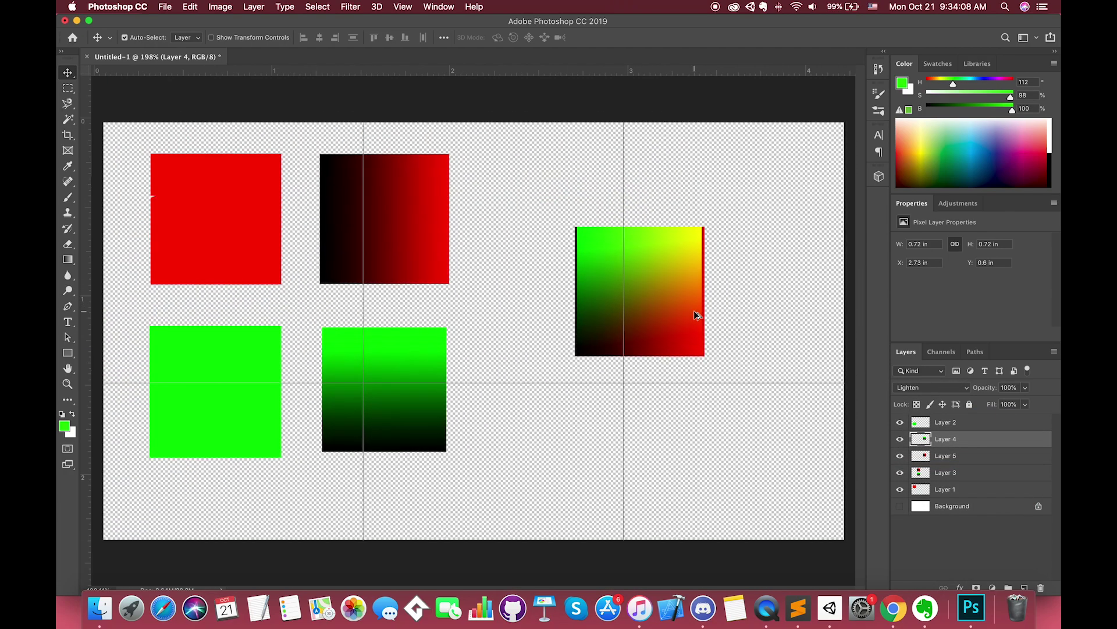
pyautogui.click(946, 455)
pyautogui.hotkey('ctrl', 't')
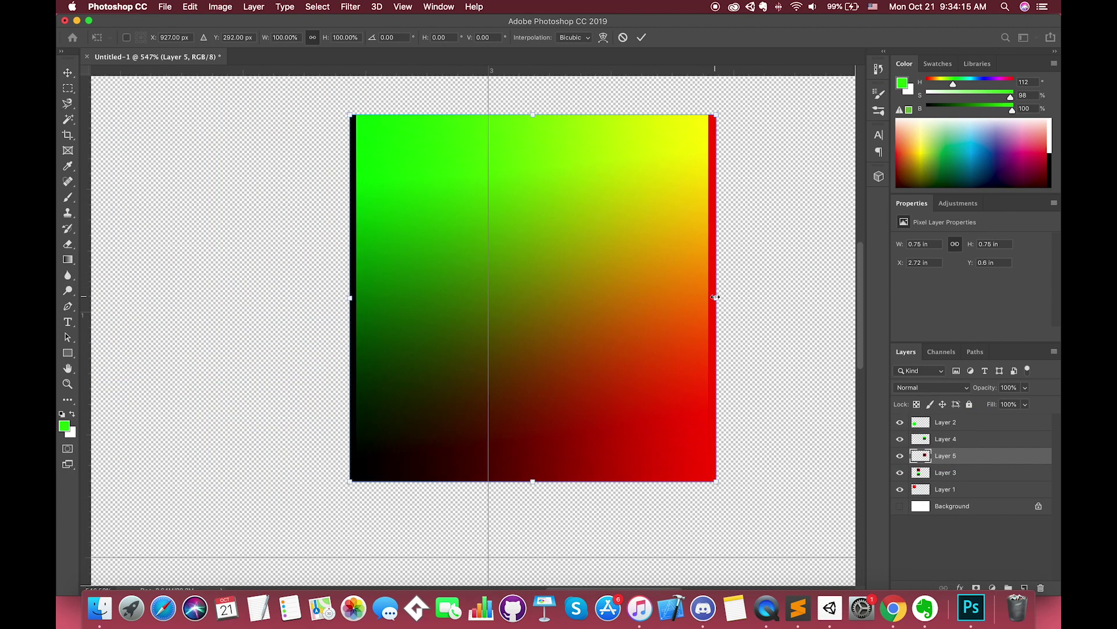
pyautogui.moveTo(530, 116); pyautogui.dragTo(530, 116)
pyautogui.moveTo(531, 474); pyautogui.dragTo(531, 470)
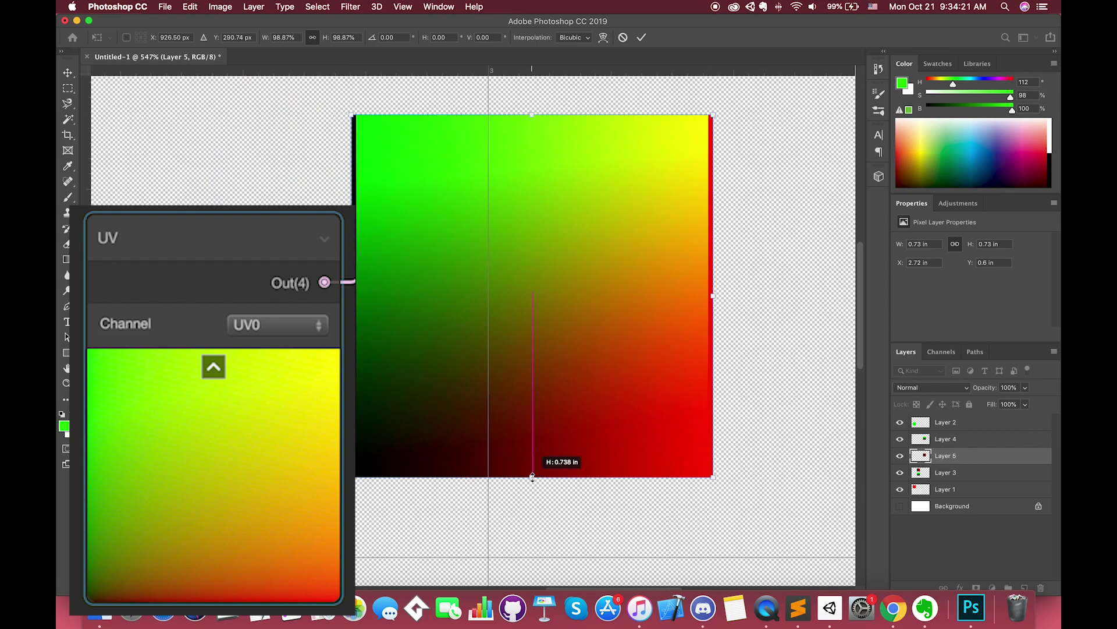
pyautogui.moveTo(356, 298); pyautogui.dragTo(358, 299)
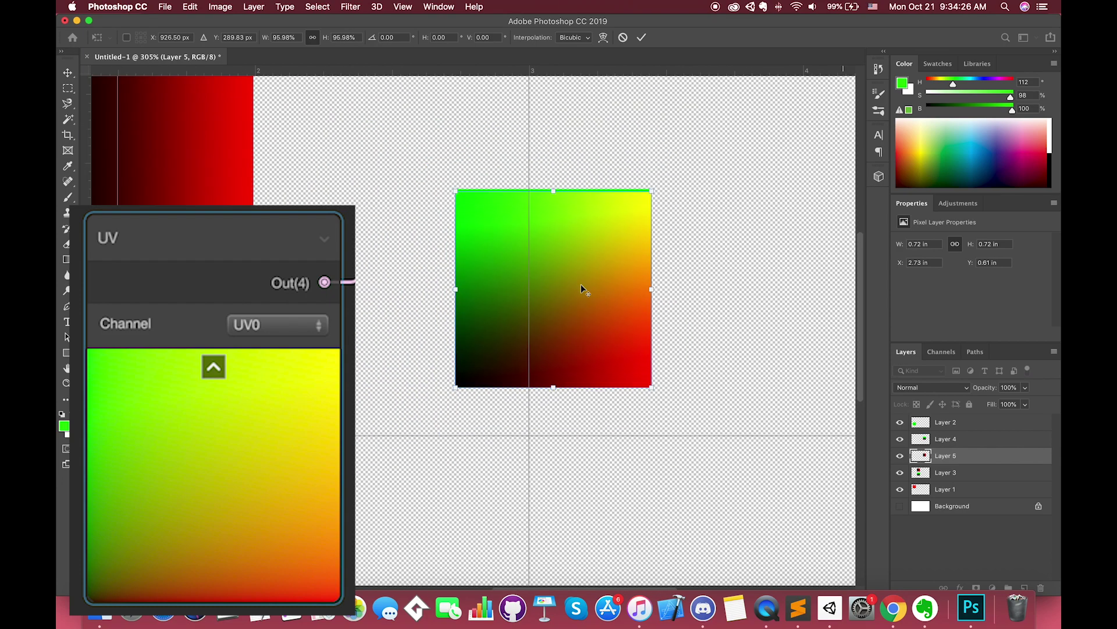
pyautogui.keyDown('alt'); pyautogui.scroll(-5, 584, 289); pyautogui.keyUp('alt')
pyautogui.press('Return')
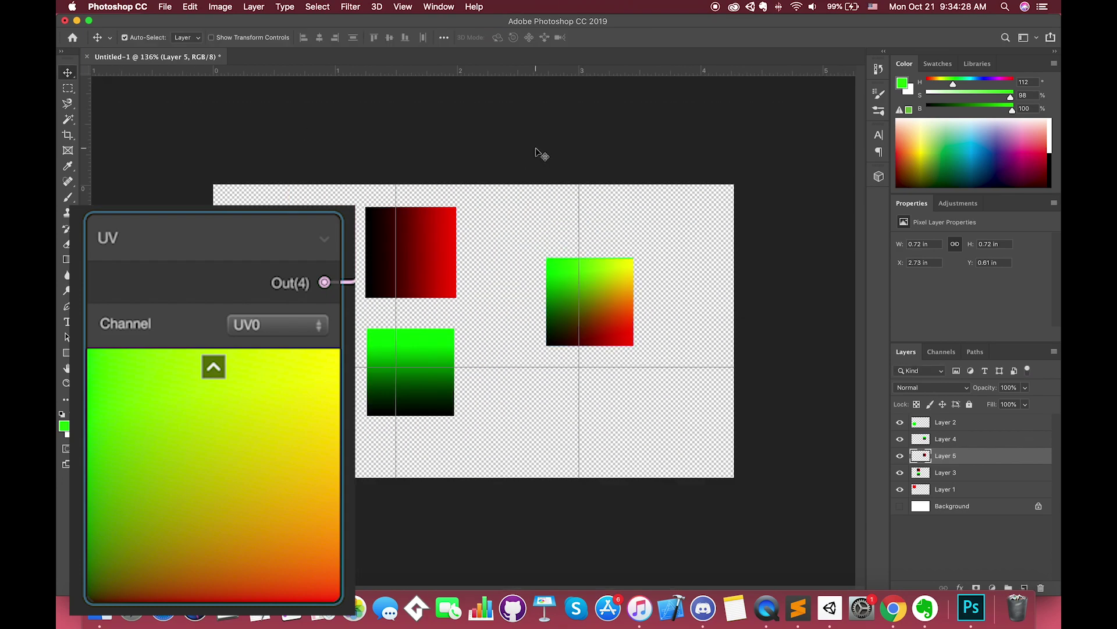
pyautogui.click(538, 154)
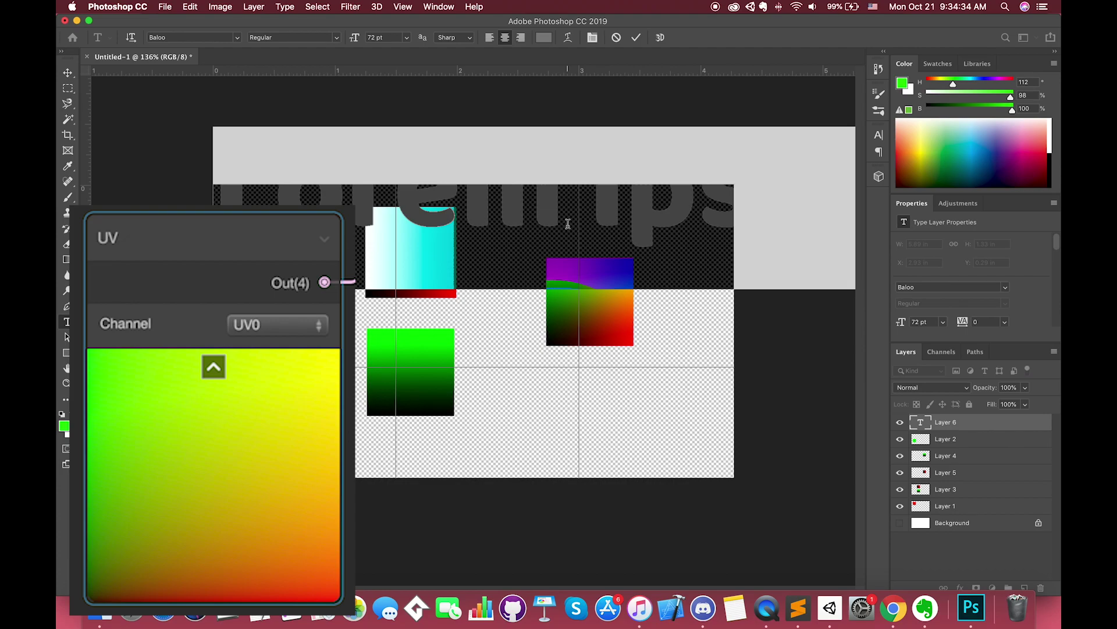
pyautogui.moveTo(569, 220); pyautogui.dragTo(580, 414)
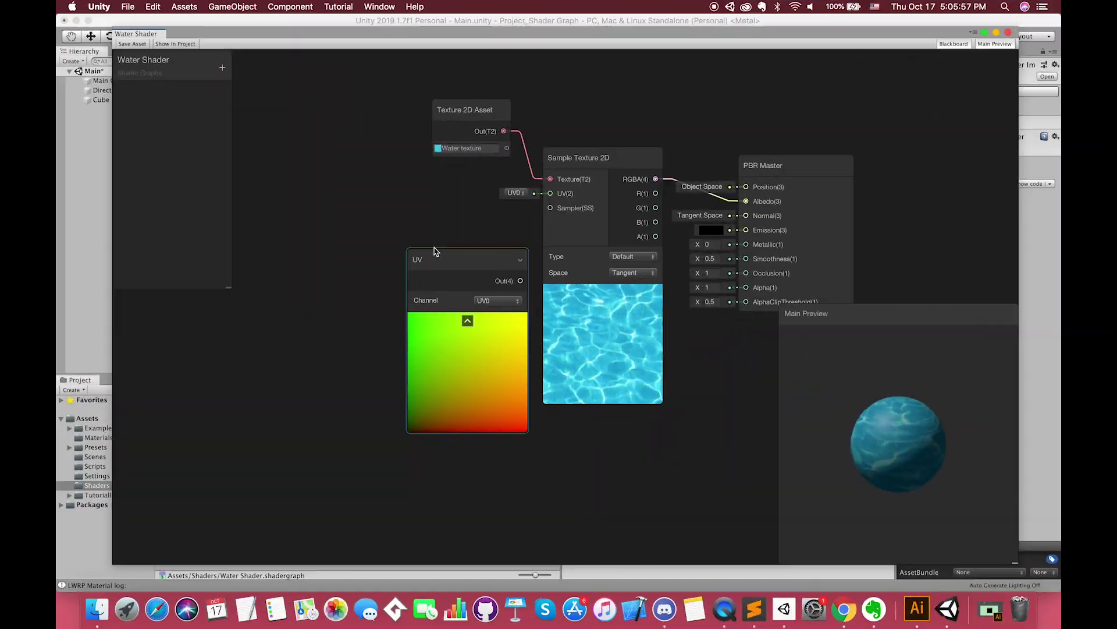
# Step: Move the UV node aside, add a Tiling And Offset node, and wire its output into Sample Texture 2D's UV
pyautogui.moveTo(437, 263); pyautogui.dragTo(384, 202)
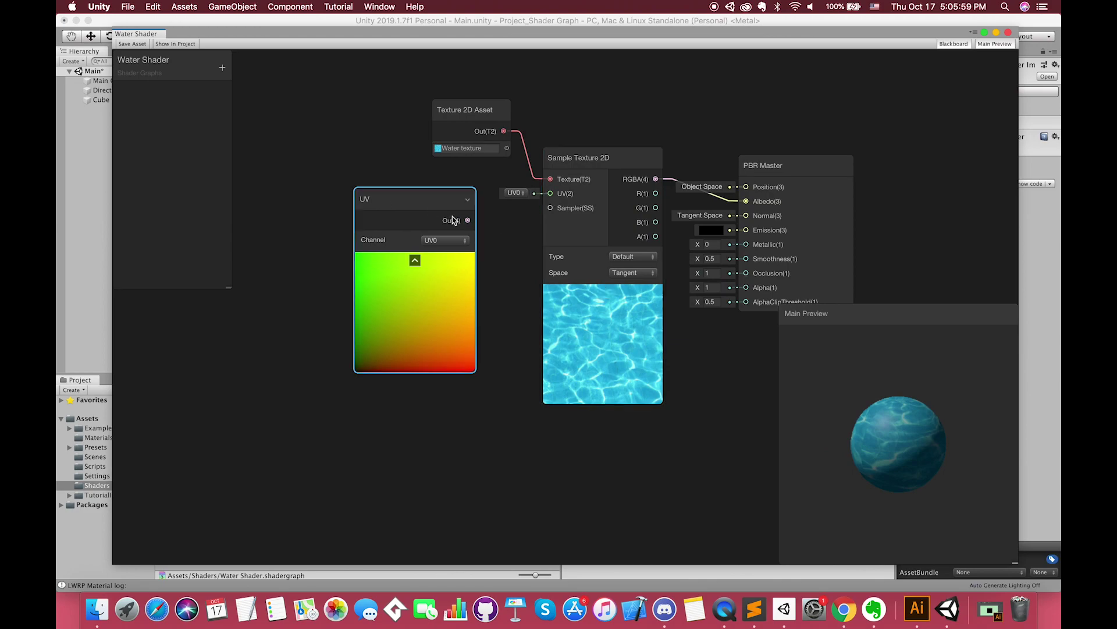
pyautogui.moveTo(438, 205); pyautogui.dragTo(351, 115)
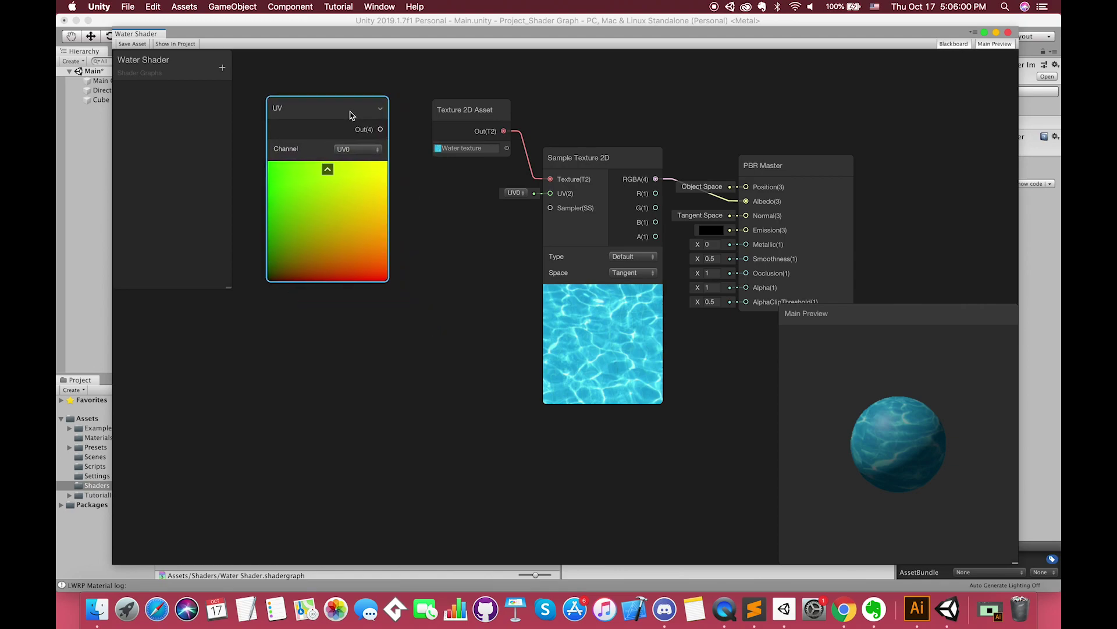
pyautogui.rightClick(376, 319)
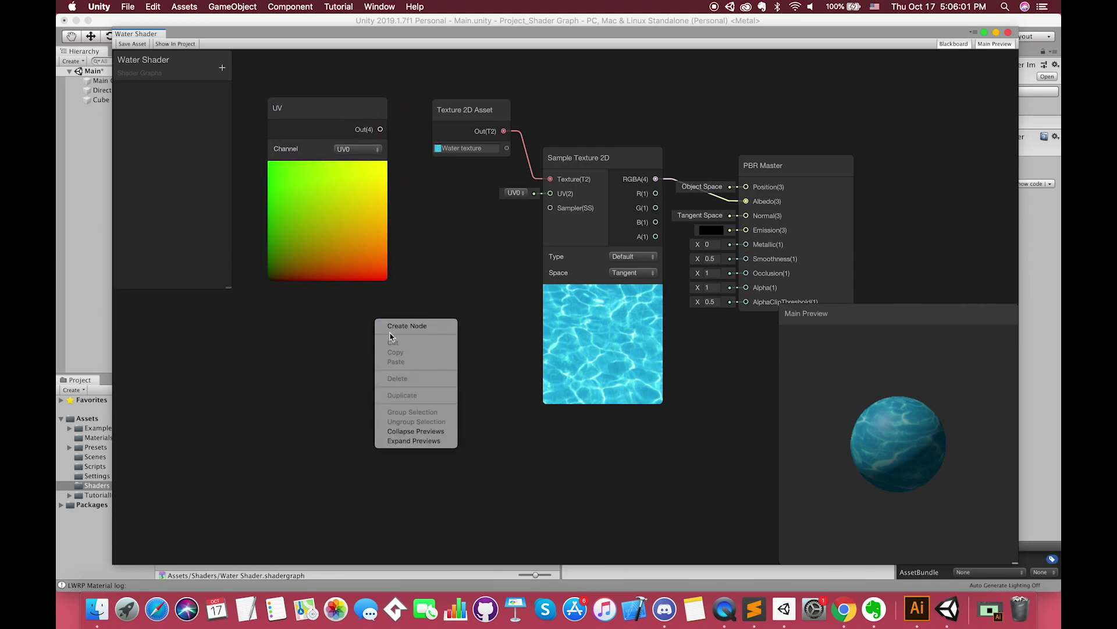
pyautogui.click(399, 326)
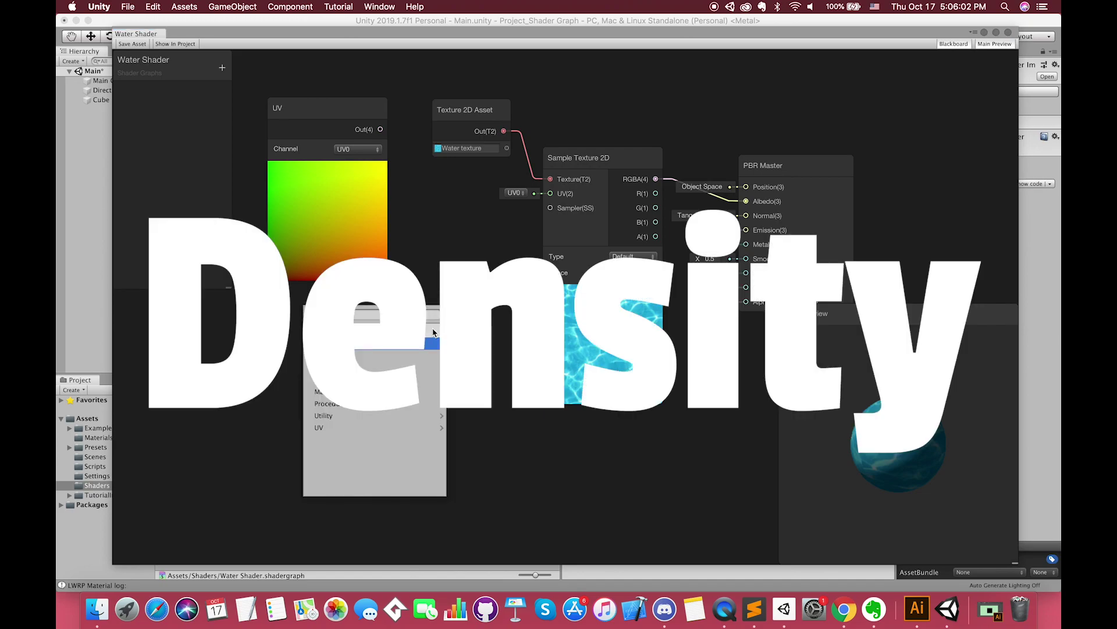
pyautogui.click(366, 427)
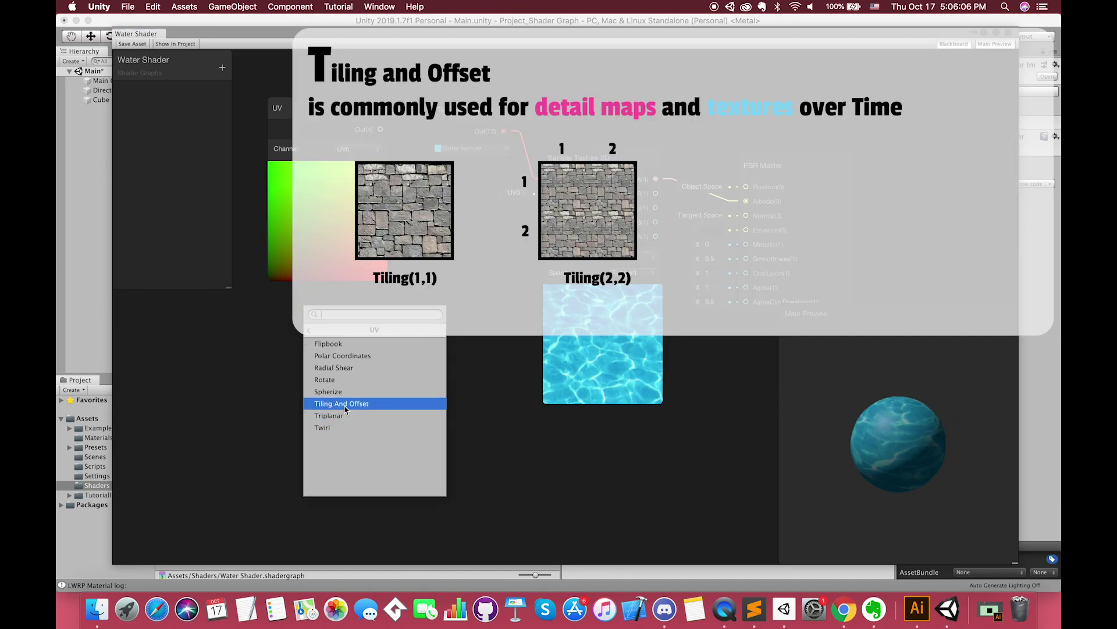
pyautogui.click(344, 403)
pyautogui.moveTo(423, 344); pyautogui.dragTo(389, 345)
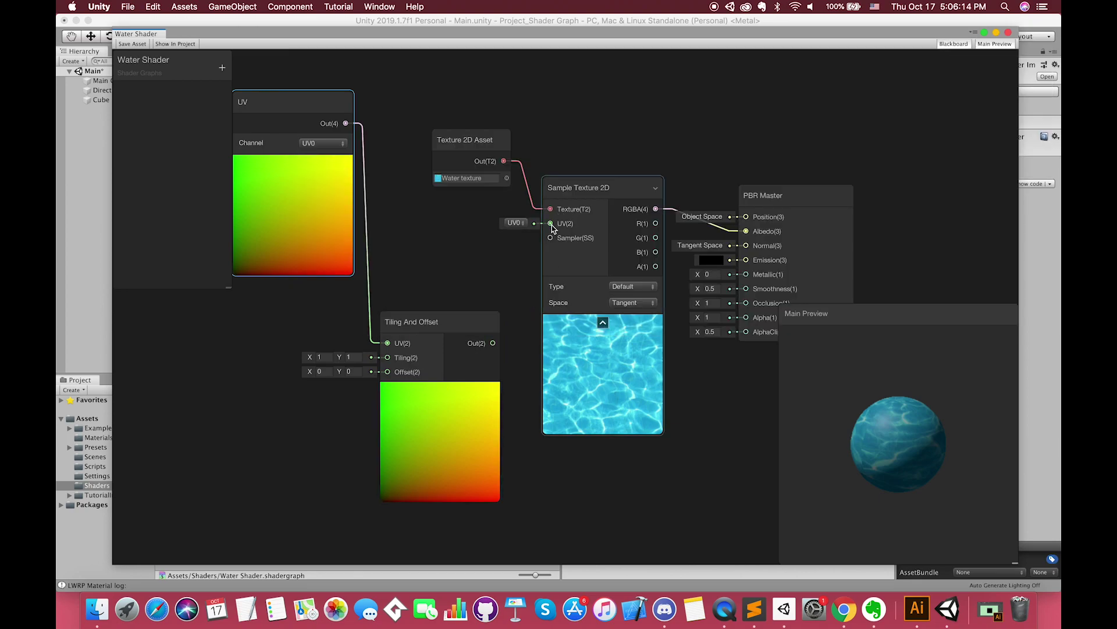
pyautogui.moveTo(552, 227); pyautogui.dragTo(493, 343)
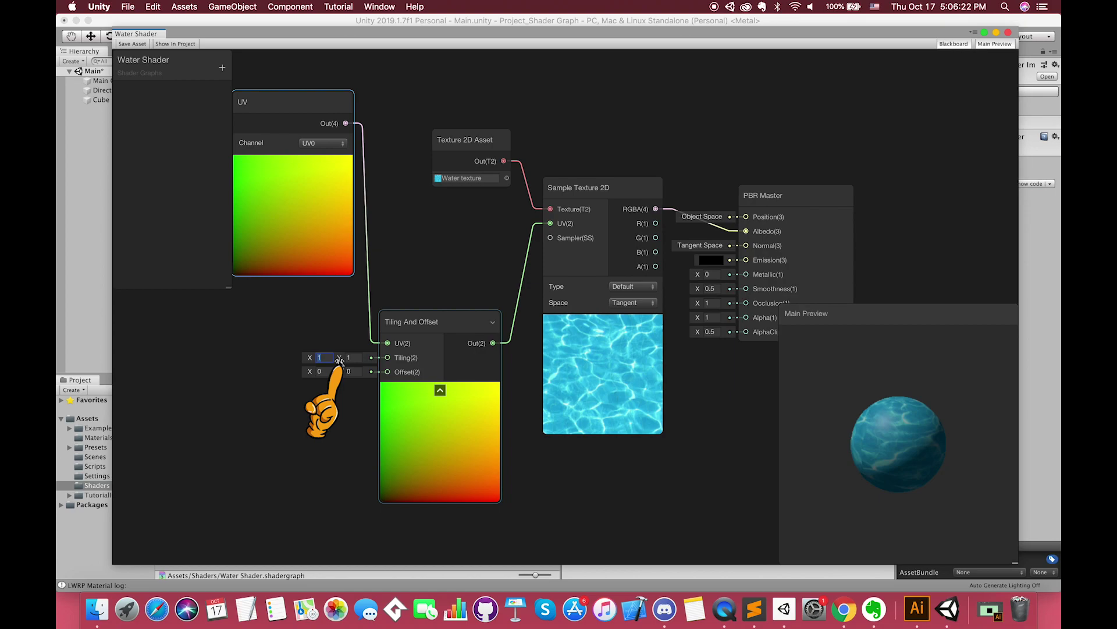
# Step: Set Tiling to 3 by 3, checking the preview sphere, and undo a trial Offset X change
pyautogui.write('33')
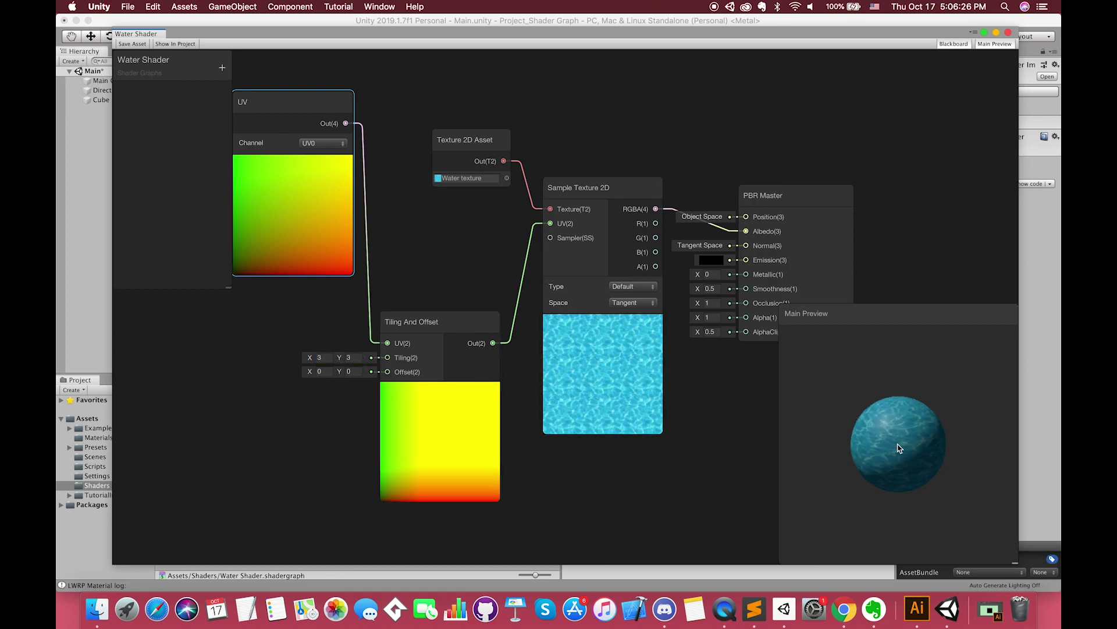
pyautogui.moveTo(899, 448); pyautogui.dragTo(963, 427)
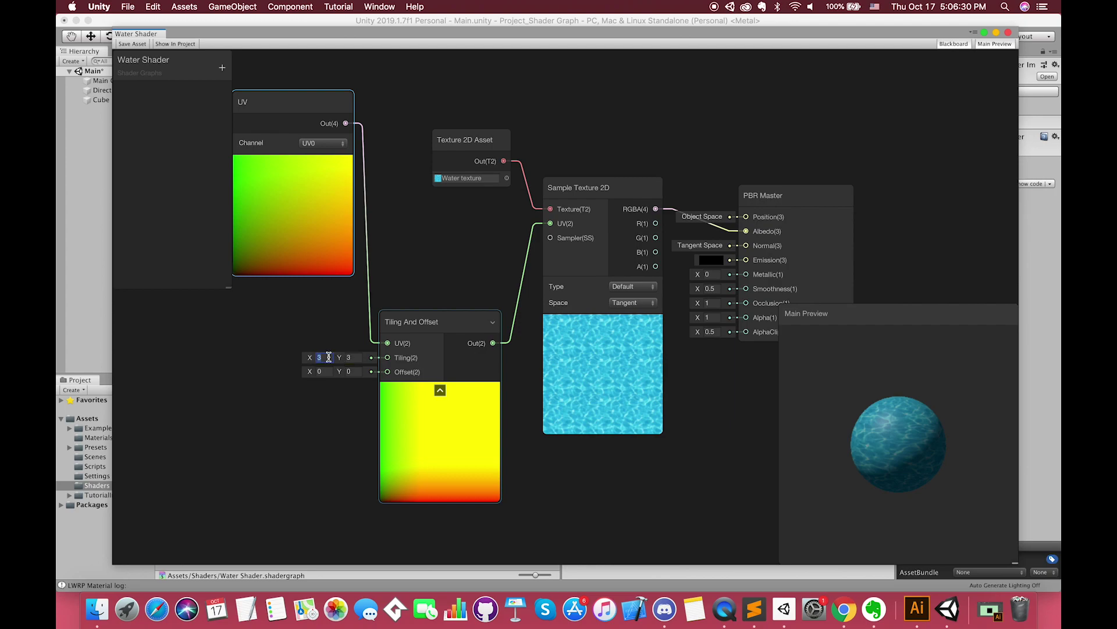
pyautogui.write('8')
pyautogui.write('83')
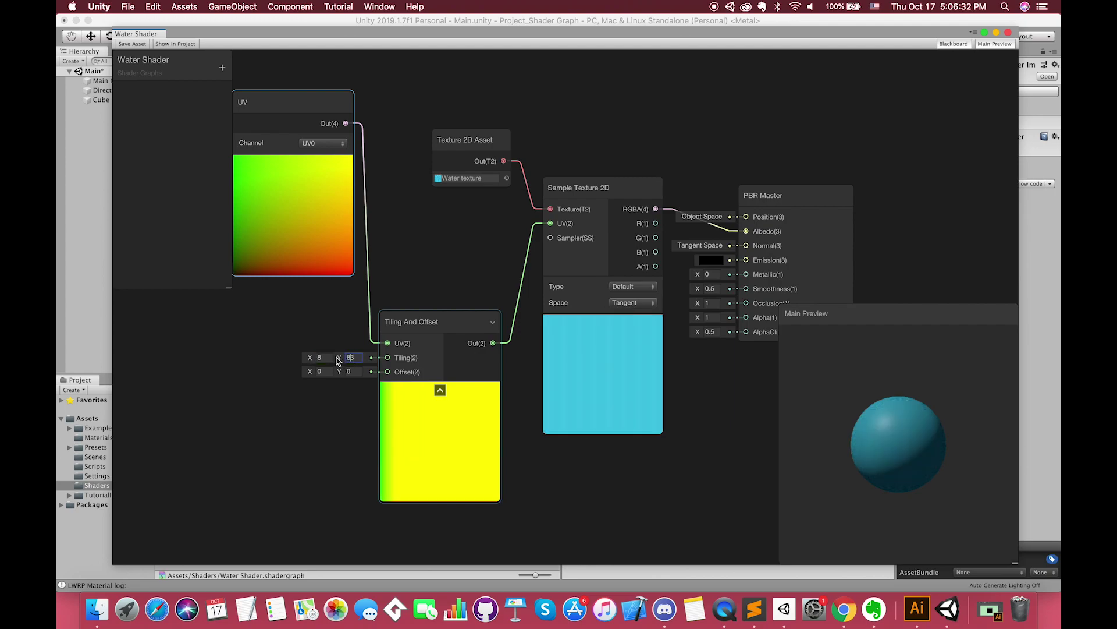
pyautogui.press('BackSpace')
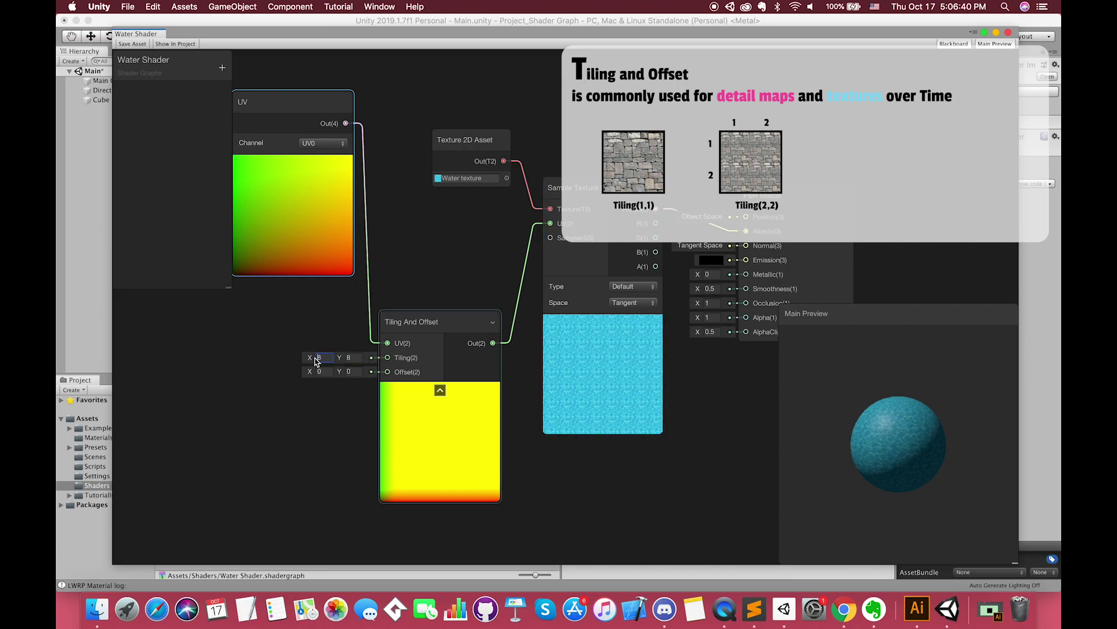
pyautogui.write('3')
pyautogui.click(354, 357)
pyautogui.write('3')
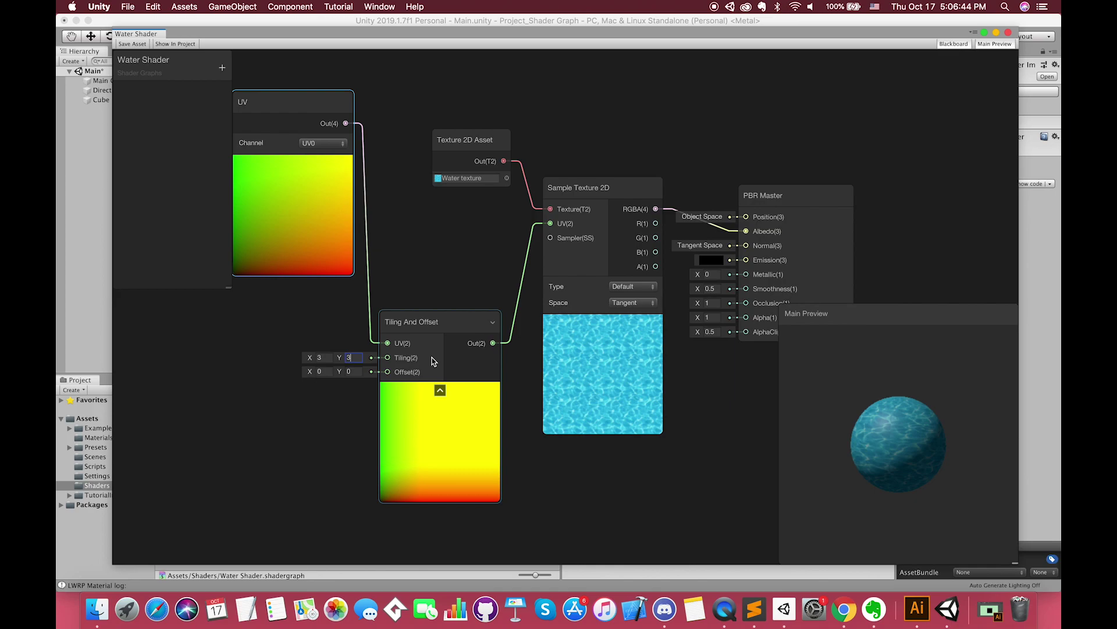
pyautogui.moveTo(477, 322); pyautogui.dragTo(481, 294)
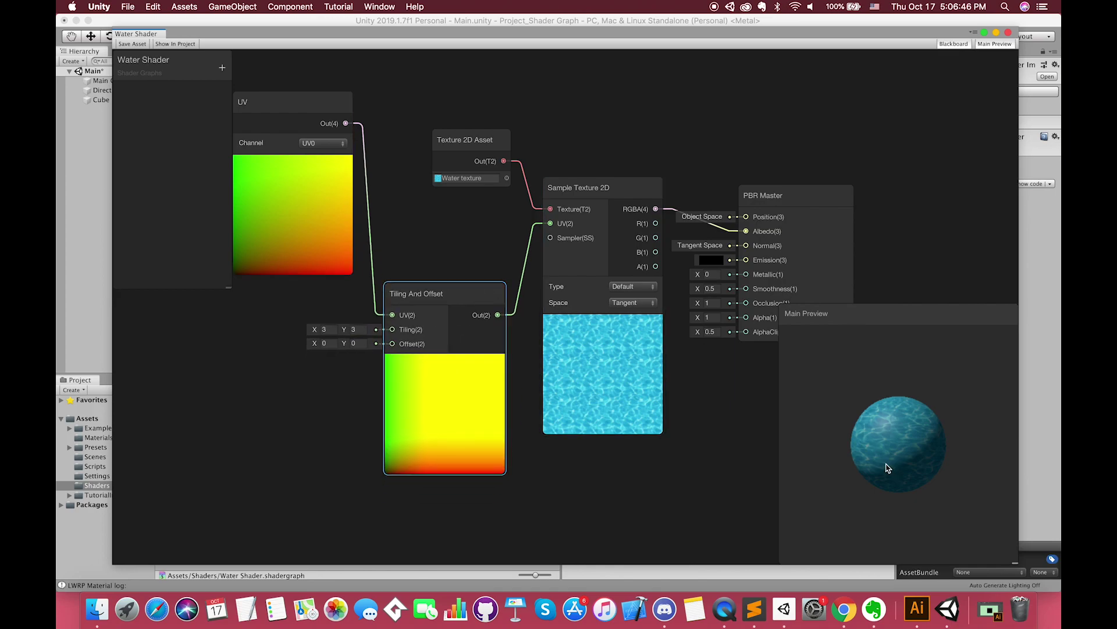
pyautogui.moveTo(317, 343); pyautogui.dragTo(394, 350)
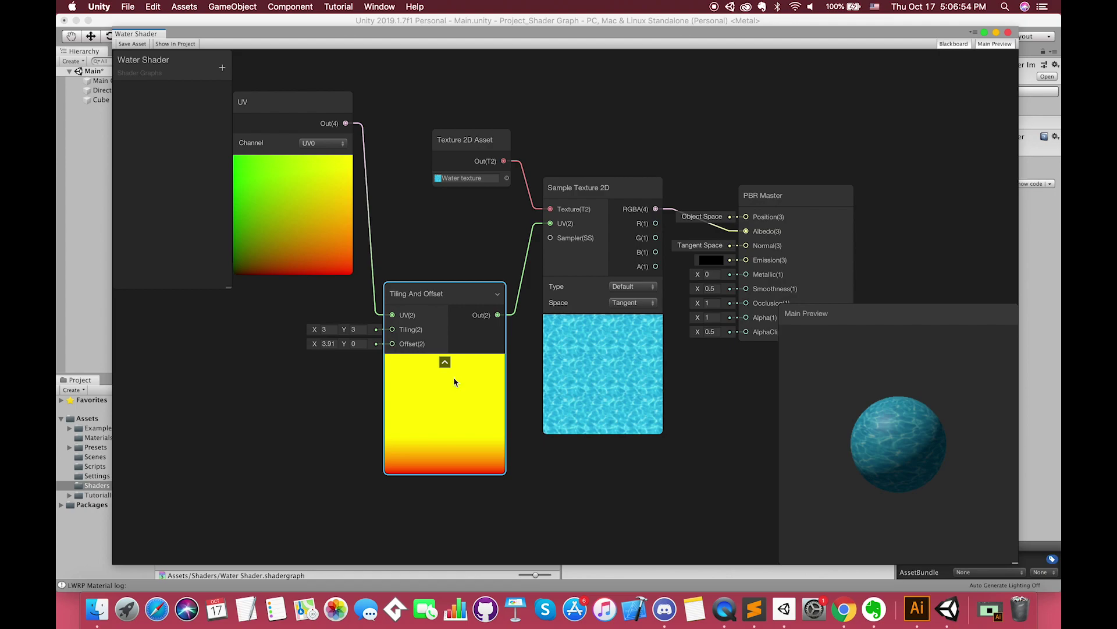
pyautogui.press('super+z')
# Step: Add a Time node and wire its Time output into the Tiling And Offset node's Offset input
pyautogui.scroll(-3, 325, 433)
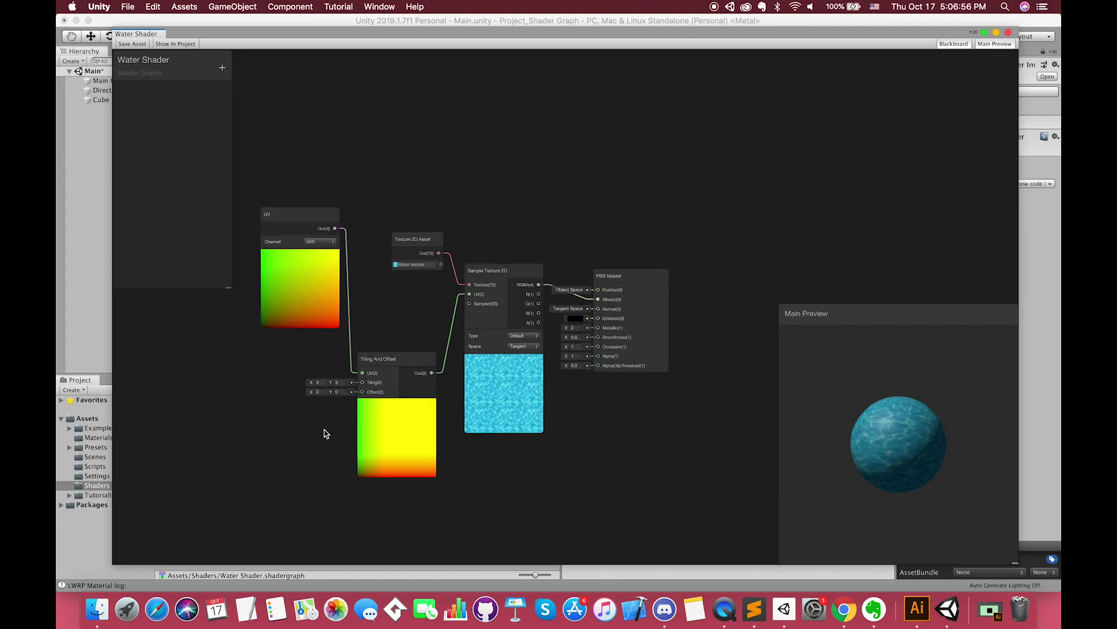
pyautogui.moveTo(325, 433); pyautogui.dragTo(439, 361, button='middle')
pyautogui.scroll(3, 460, 320)
pyautogui.rightClick(303, 334)
pyautogui.click(315, 347)
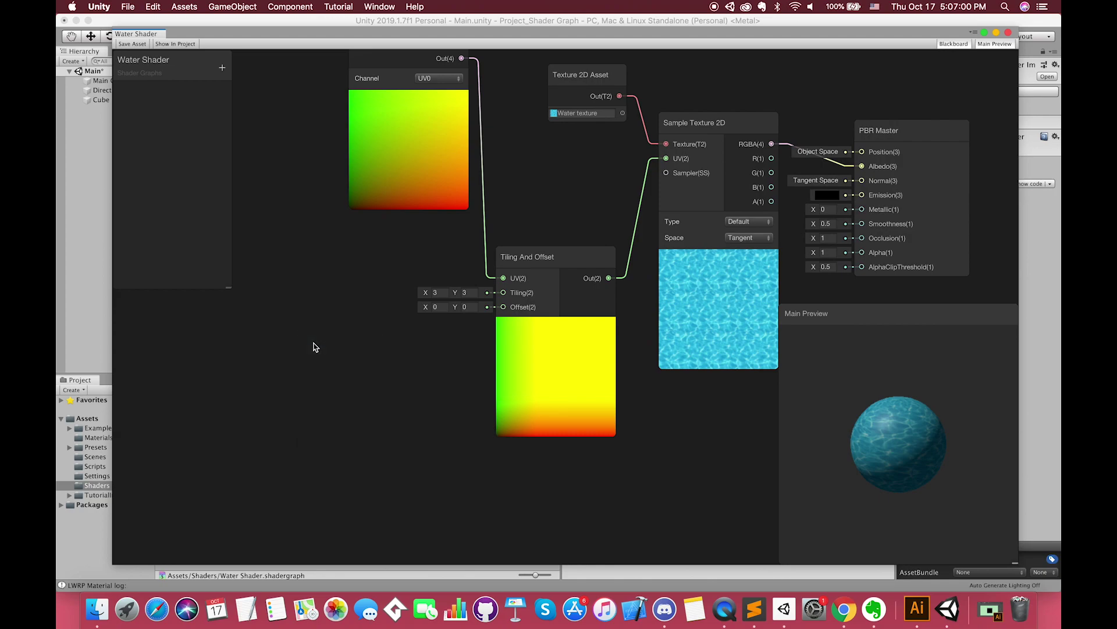
pyautogui.write('time')
pyautogui.press('Return')
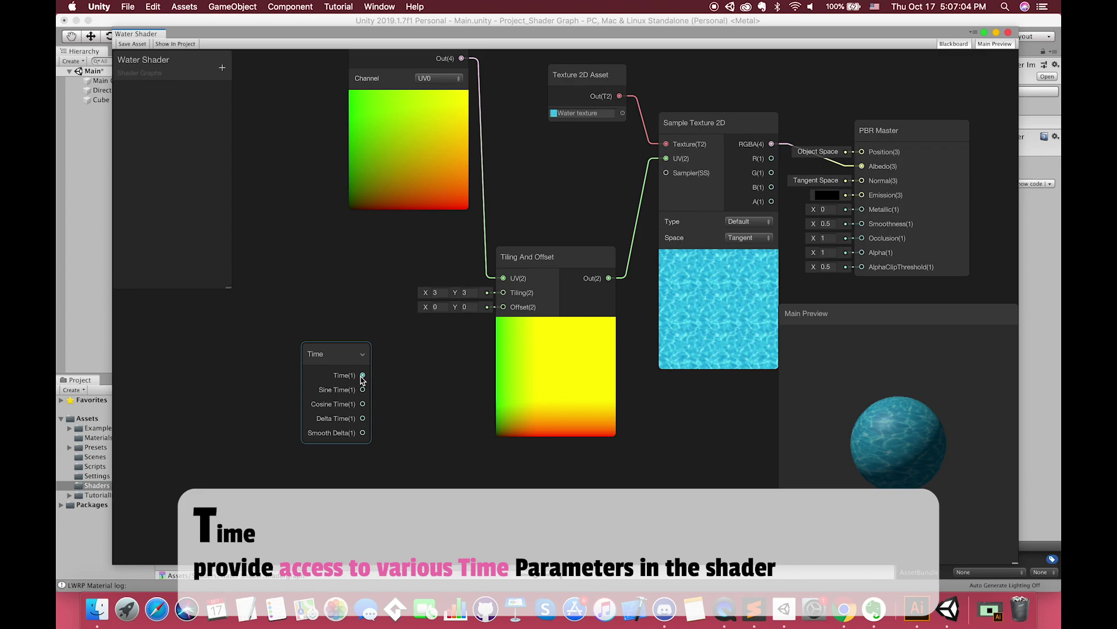
pyautogui.moveTo(362, 376); pyautogui.dragTo(503, 307)
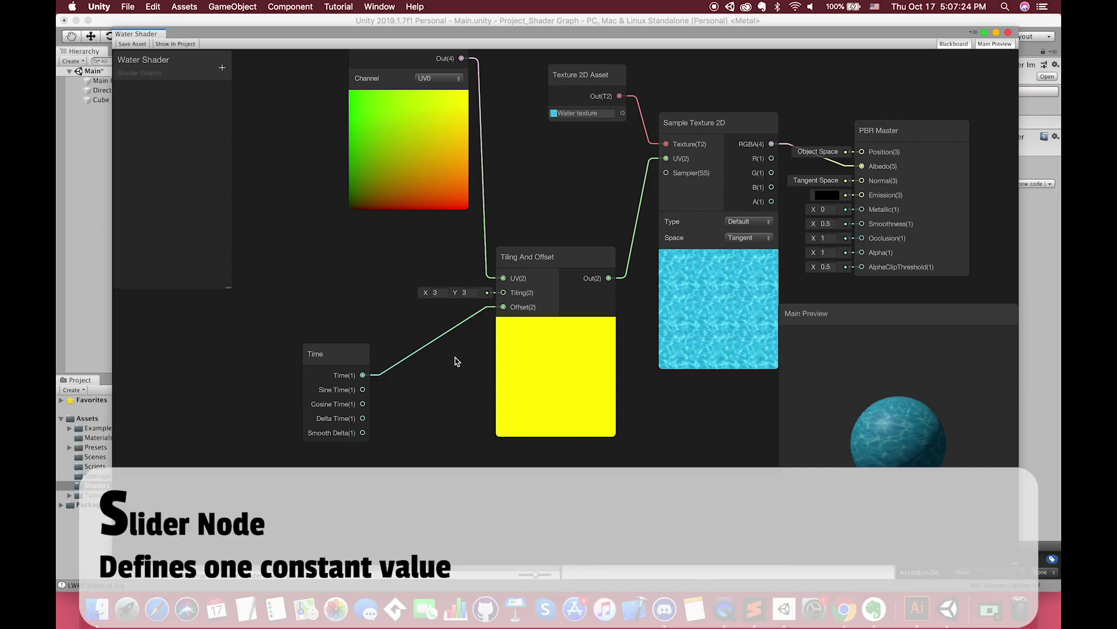
# Step: Add a Slider node above the Time node and set its Max to 3
pyautogui.moveTo(299, 351); pyautogui.dragTo(268, 386)
pyautogui.rightClick(278, 307)
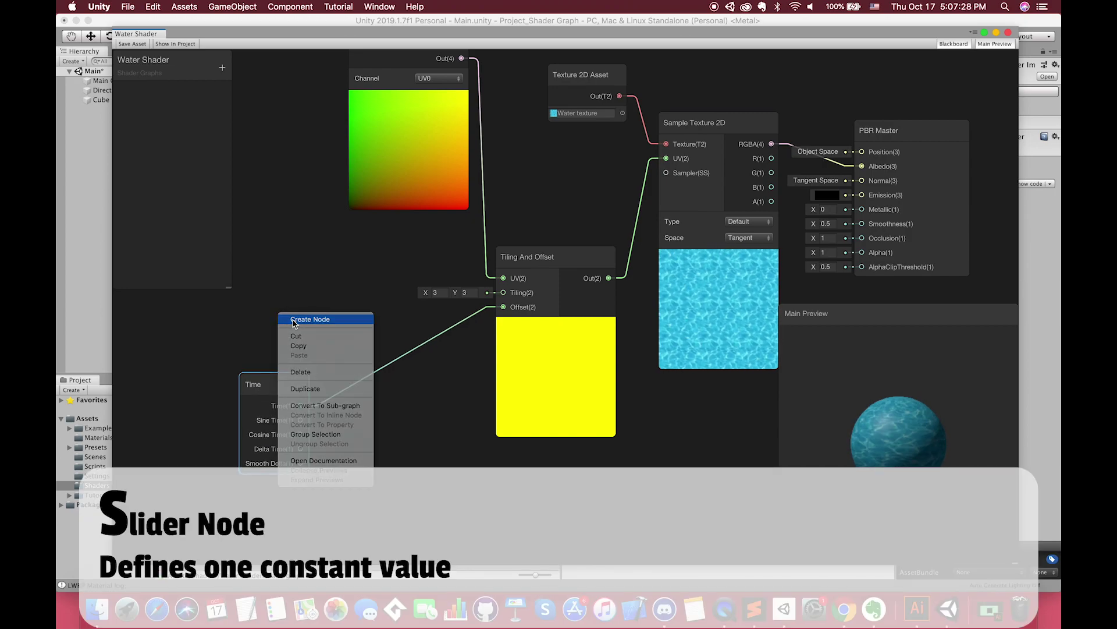
pyautogui.click(293, 318)
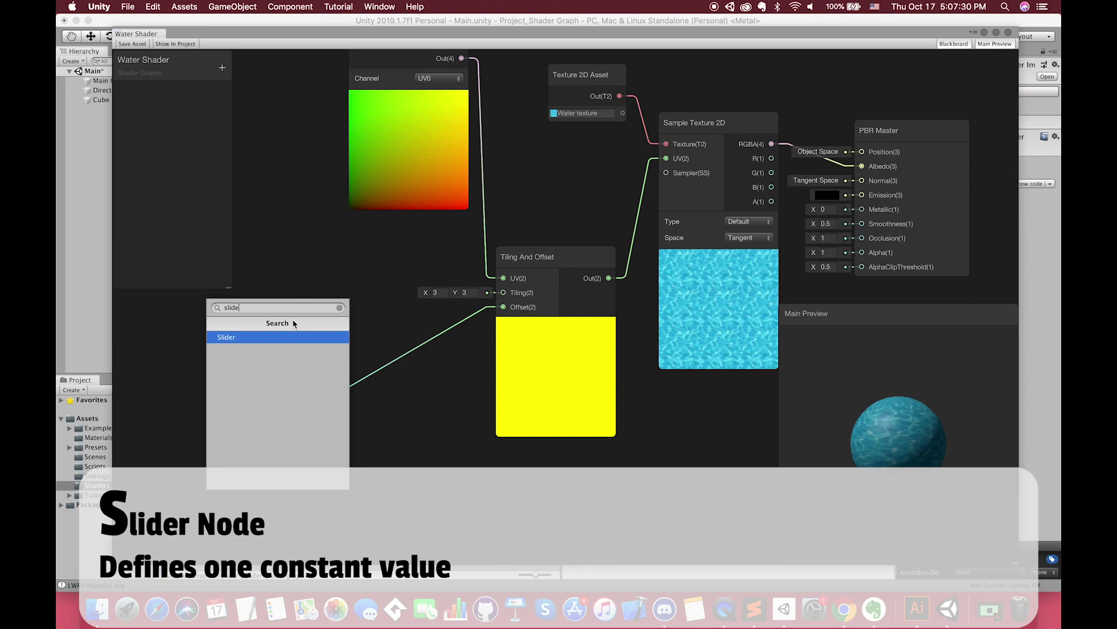
pyautogui.click(285, 337)
pyautogui.moveTo(312, 334); pyautogui.dragTo(268, 288)
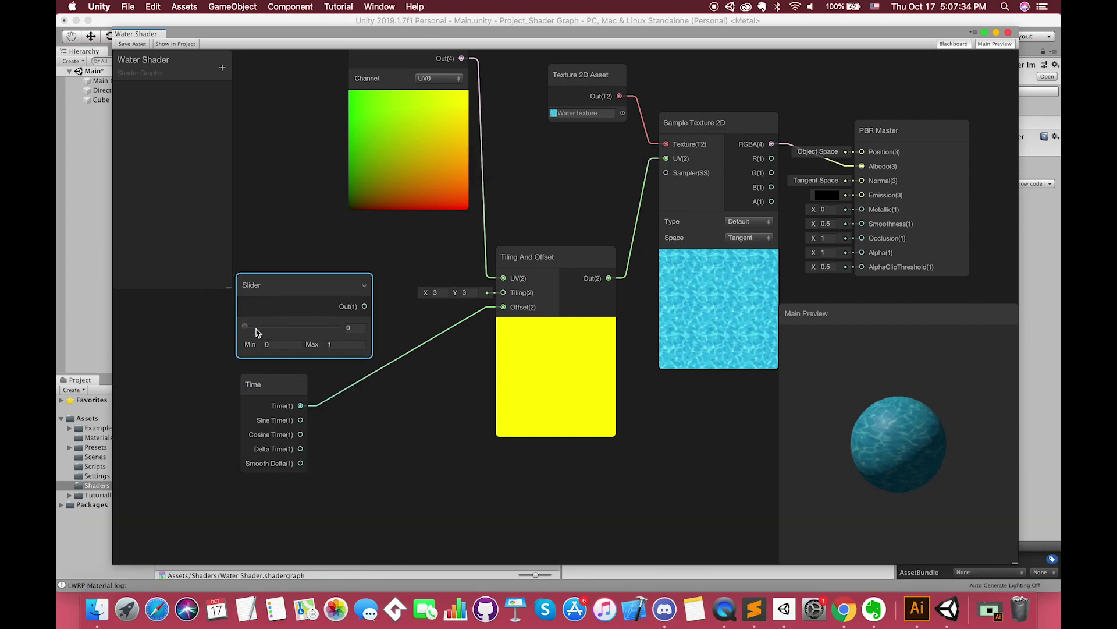
pyautogui.click(353, 344)
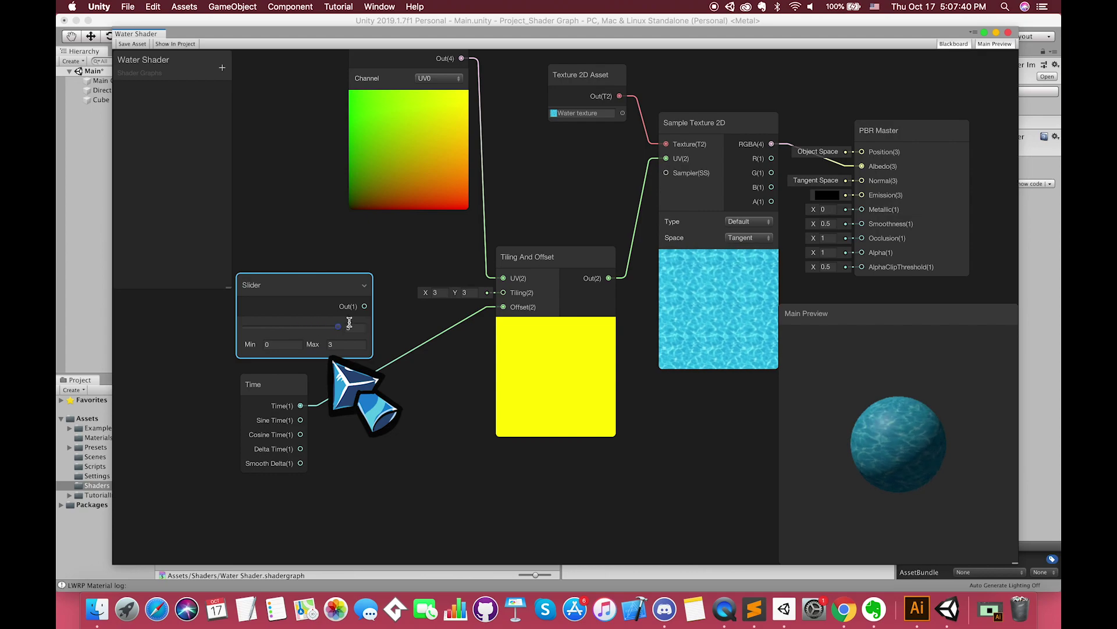
pyautogui.moveTo(349, 323); pyautogui.dragTo(257, 326)
# Step: Shift Tiling And Offset right and move the Slider and Time nodes to the lower left
pyautogui.moveTo(286, 291); pyautogui.dragTo(275, 294)
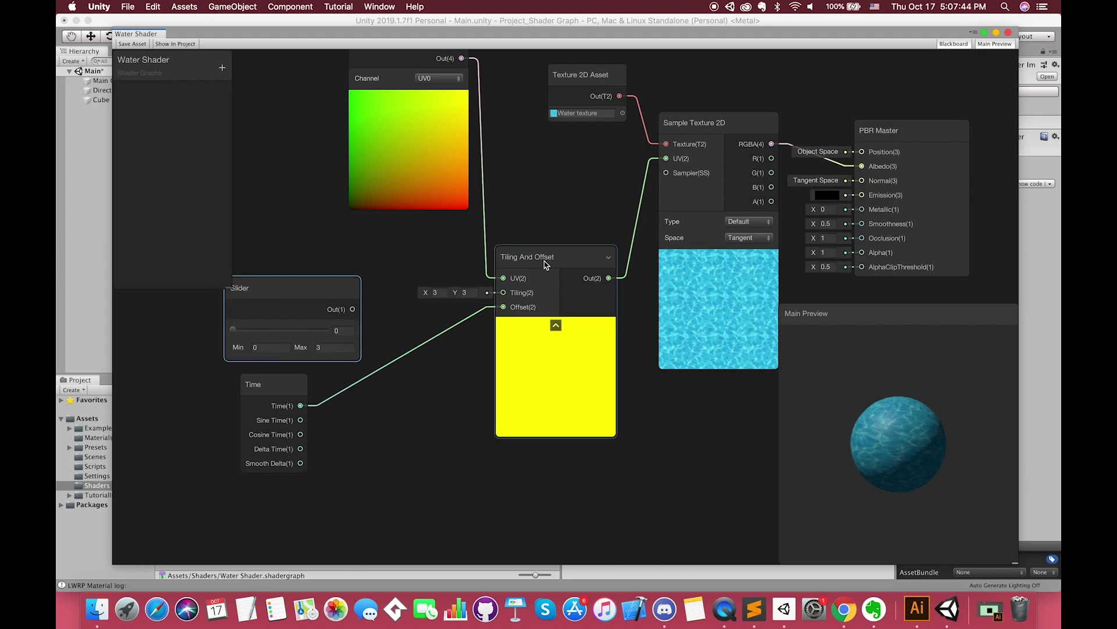
pyautogui.moveTo(546, 264); pyautogui.dragTo(565, 268)
pyautogui.moveTo(337, 323); pyautogui.dragTo(301, 332)
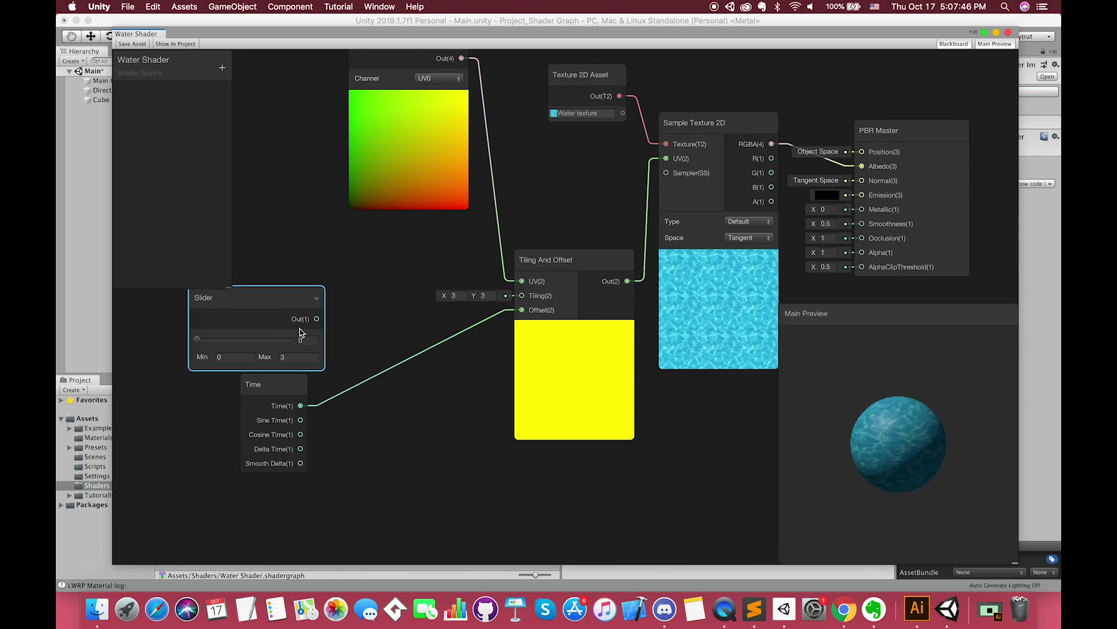
pyautogui.moveTo(288, 389); pyautogui.dragTo(258, 410)
pyautogui.moveTo(282, 300); pyautogui.dragTo(263, 316)
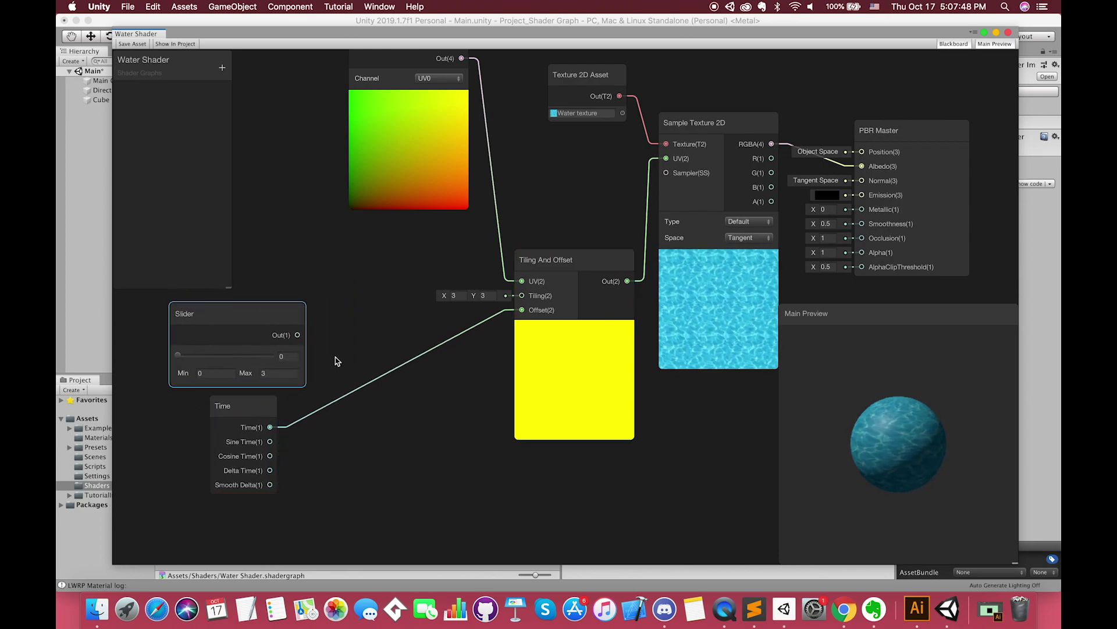
pyautogui.rightClick(349, 362)
# Step: Add a Multiply node and delete the Time-to-Offset connection
pyautogui.click(364, 371)
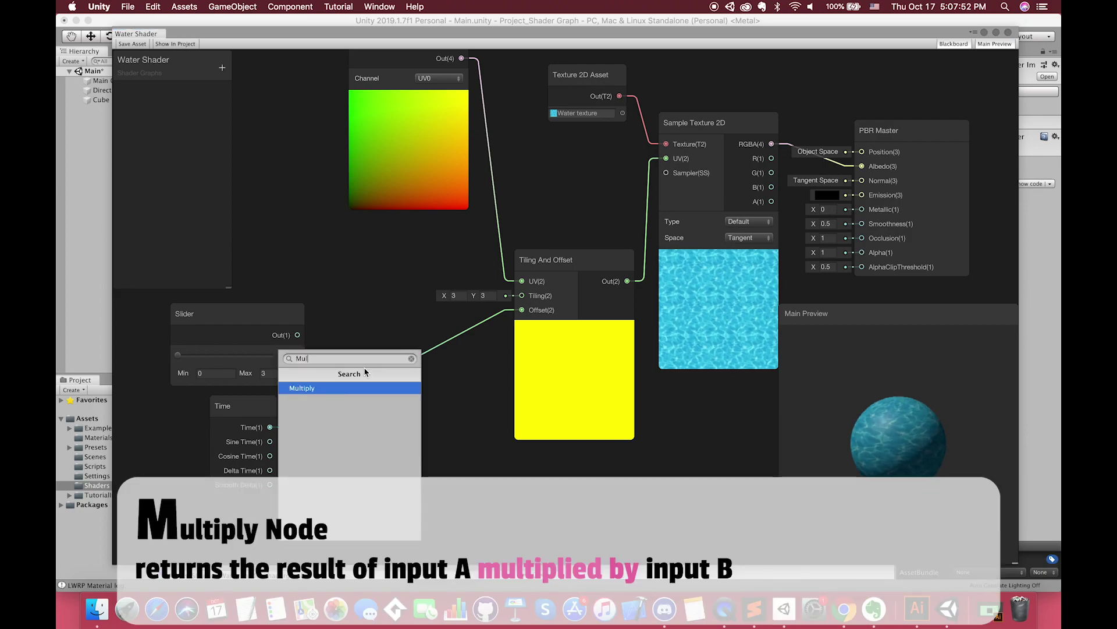
pyautogui.write('Mul')
pyautogui.press('Return')
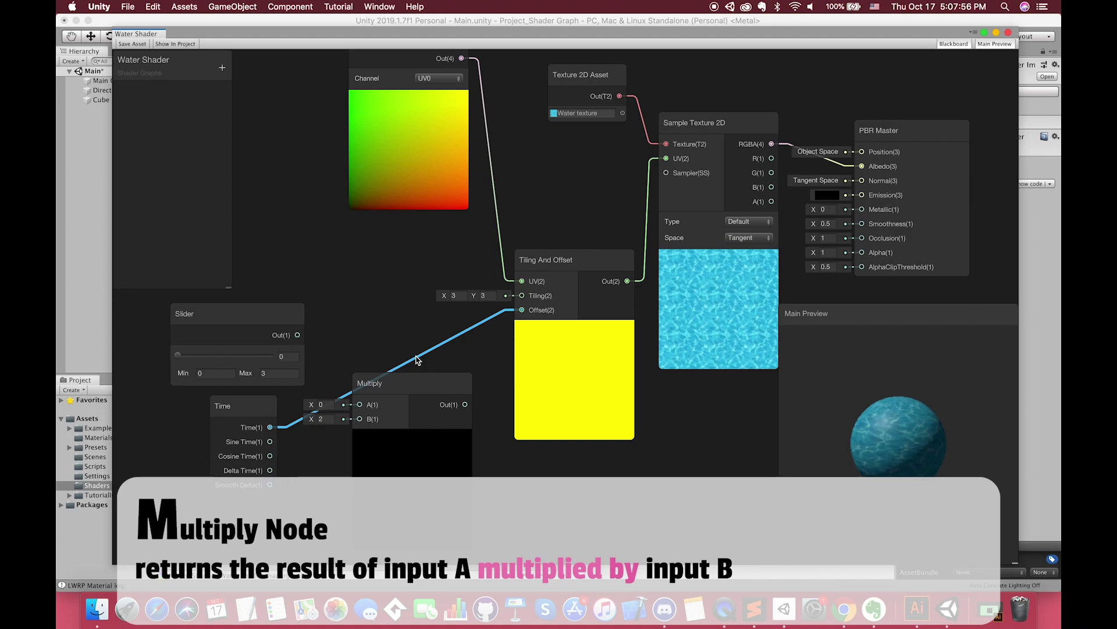
pyautogui.press('Delete')
pyautogui.moveTo(400, 381); pyautogui.dragTo(400, 337)
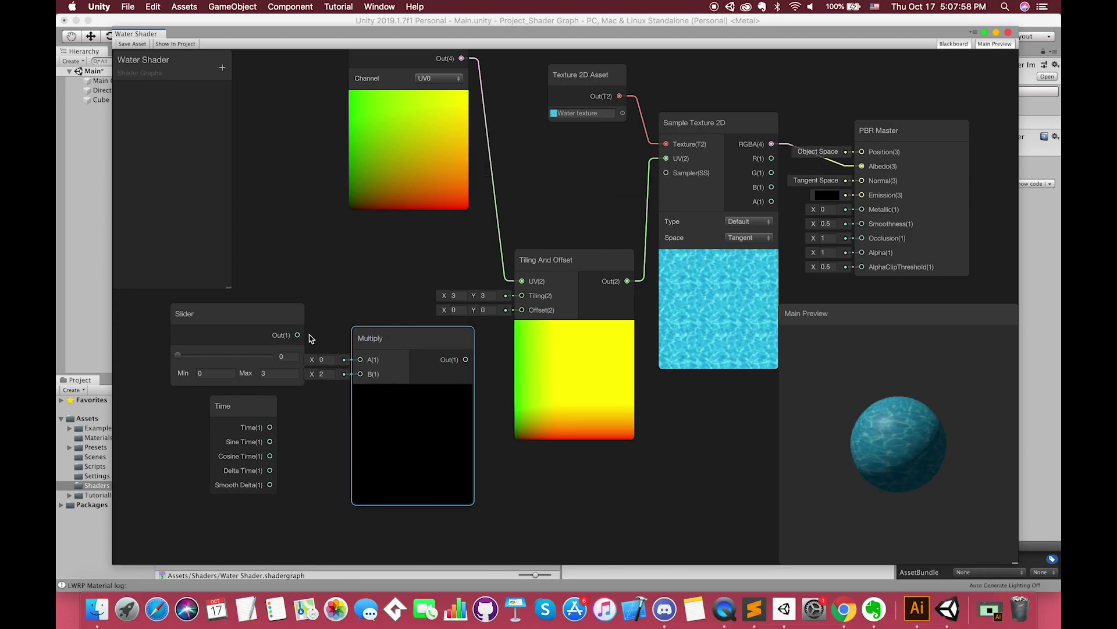
# Step: Wire Slider into Multiply A, Time into B, and Multiply's output into Offset, then test the slider
pyautogui.moveTo(297, 335); pyautogui.dragTo(360, 359)
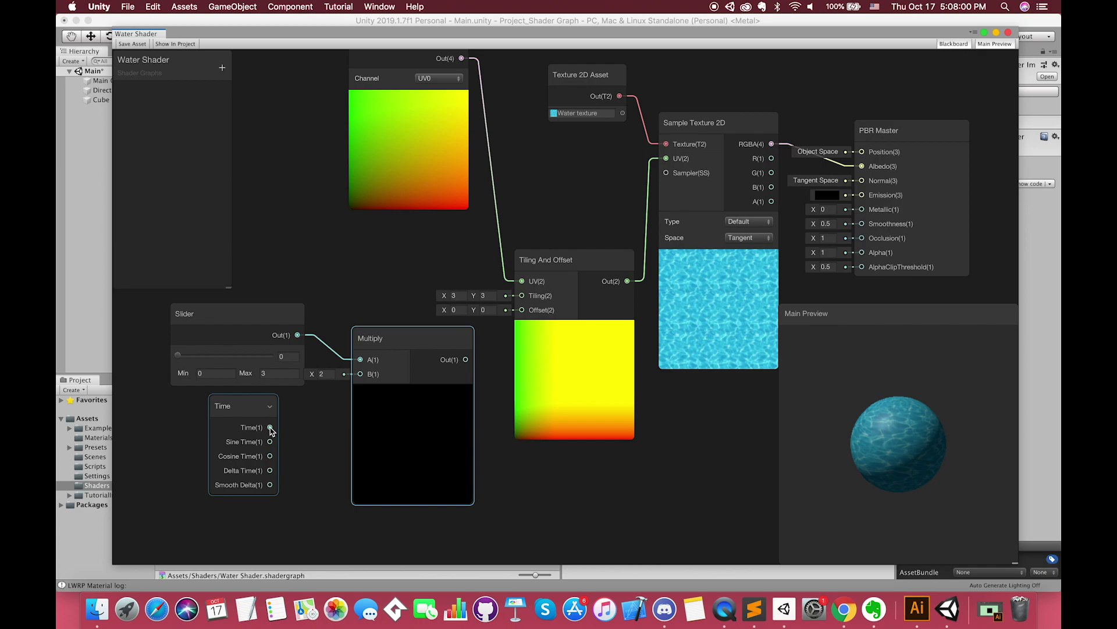
pyautogui.moveTo(270, 427); pyautogui.dragTo(353, 379)
pyautogui.moveTo(467, 359); pyautogui.dragTo(519, 324)
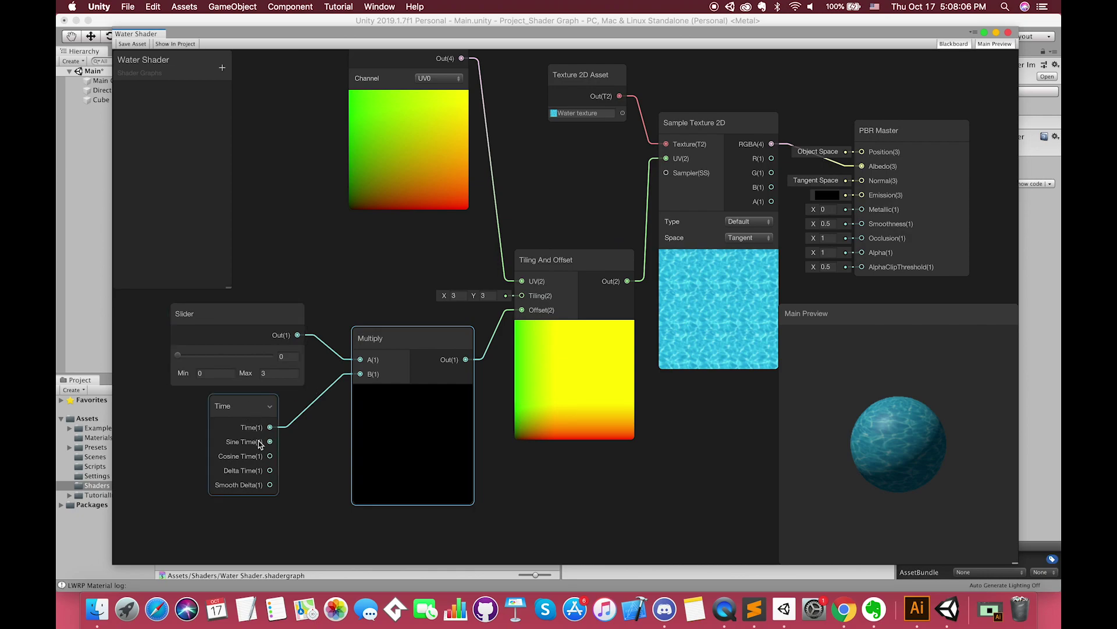
pyautogui.moveTo(186, 359); pyautogui.dragTo(197, 360)
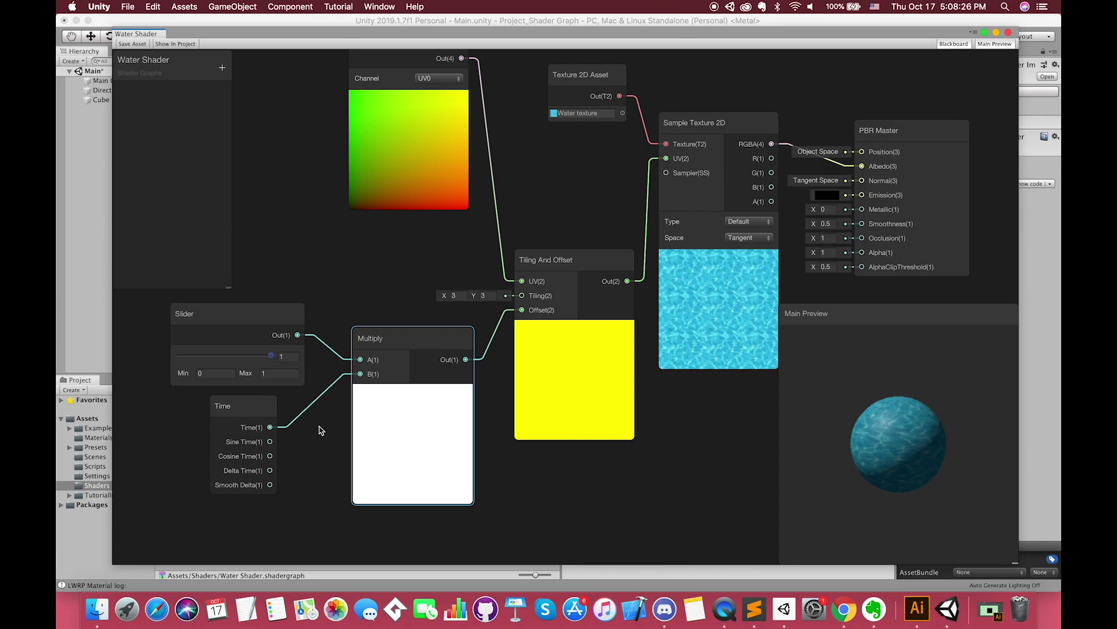
pyautogui.moveTo(323, 419); pyautogui.dragTo(362, 377)
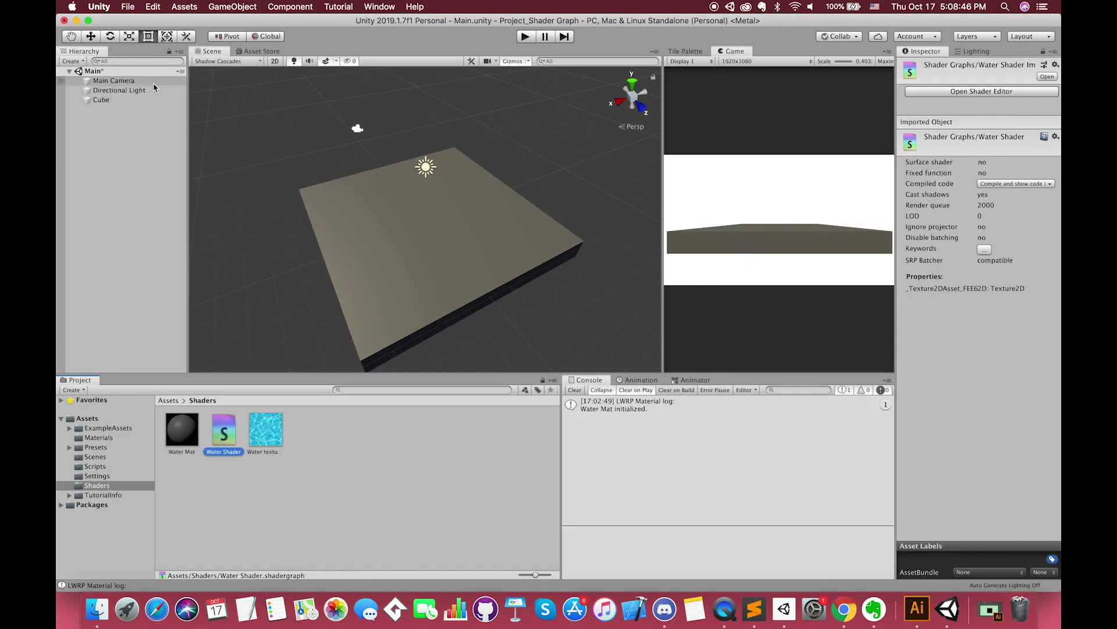
# Step: Assign the Water Shader to the Cube's Water Mat material
pyautogui.click(119, 100)
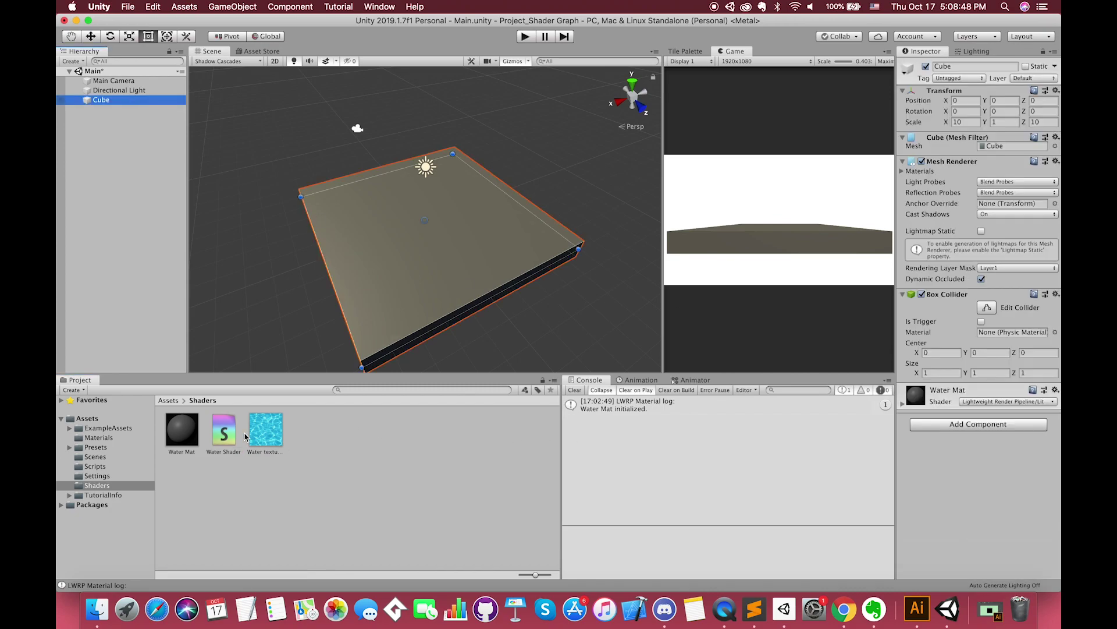
pyautogui.moveTo(229, 435)
pyautogui.mouseDown()
pyautogui.moveTo(507, 459)
pyautogui.moveTo(983, 416)
pyautogui.moveTo(961, 394)
pyautogui.mouseUp()
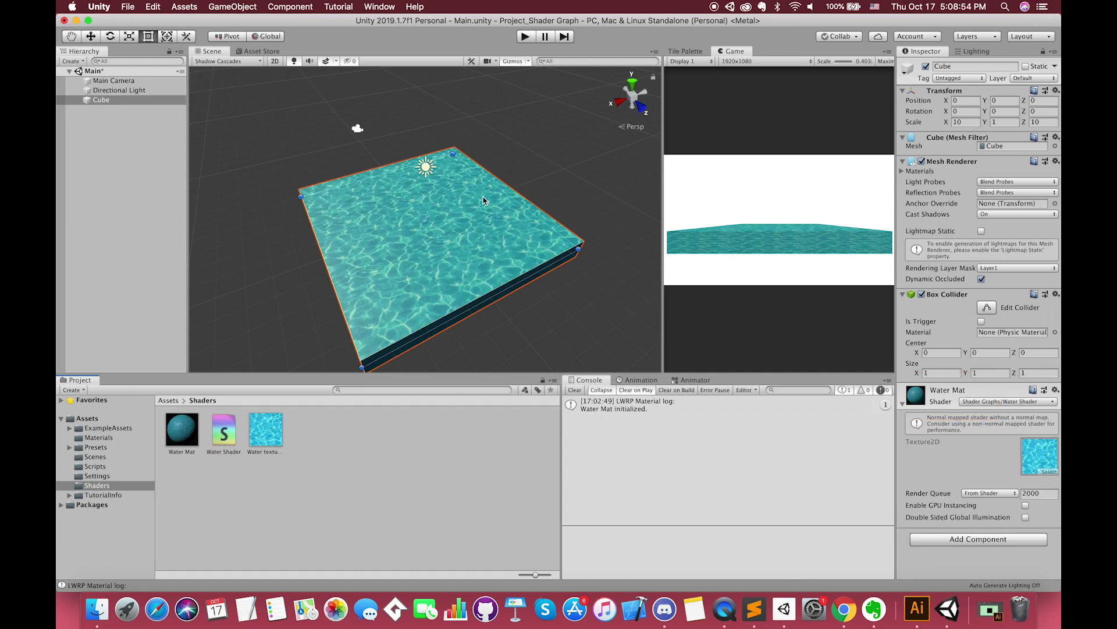
pyautogui.keyDown('alt'); pyautogui.moveTo(523, 200); pyautogui.dragTo(487, 254); pyautogui.keyUp('alt')
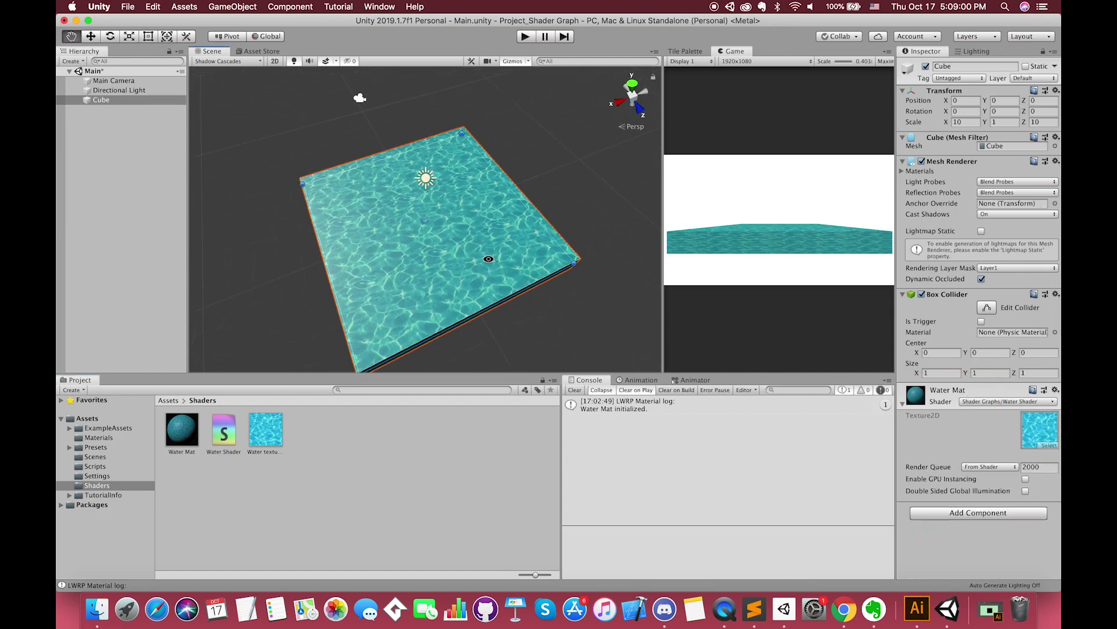
# Step: Align the Main Camera to the scene view, test in Play mode, and reopen the Water Shader graph
pyautogui.click(114, 80)
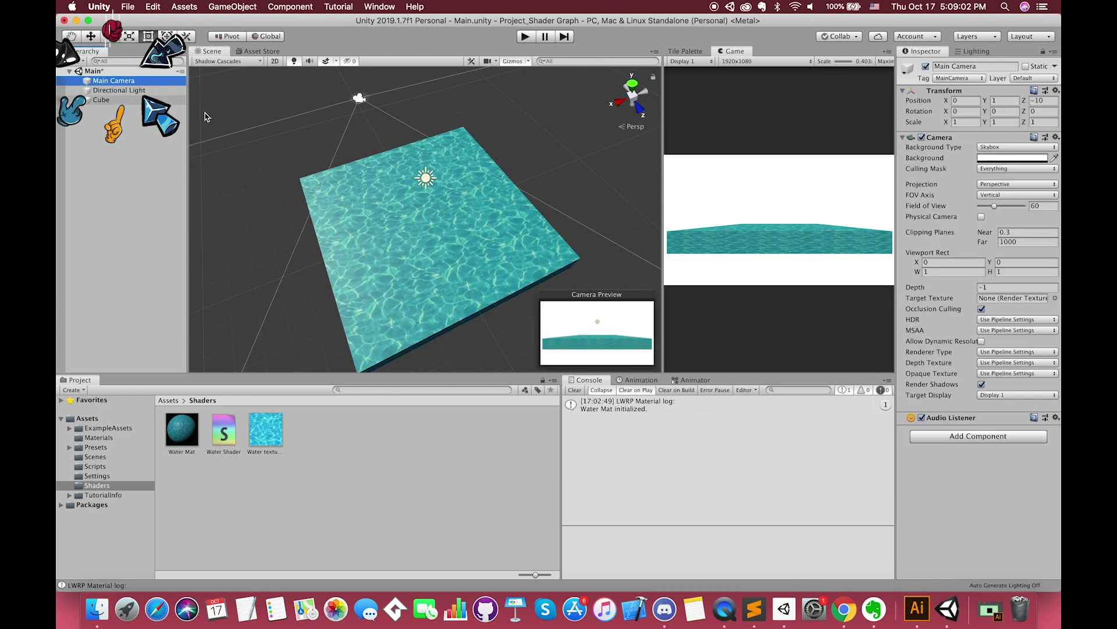
pyautogui.press('super+shift+f')
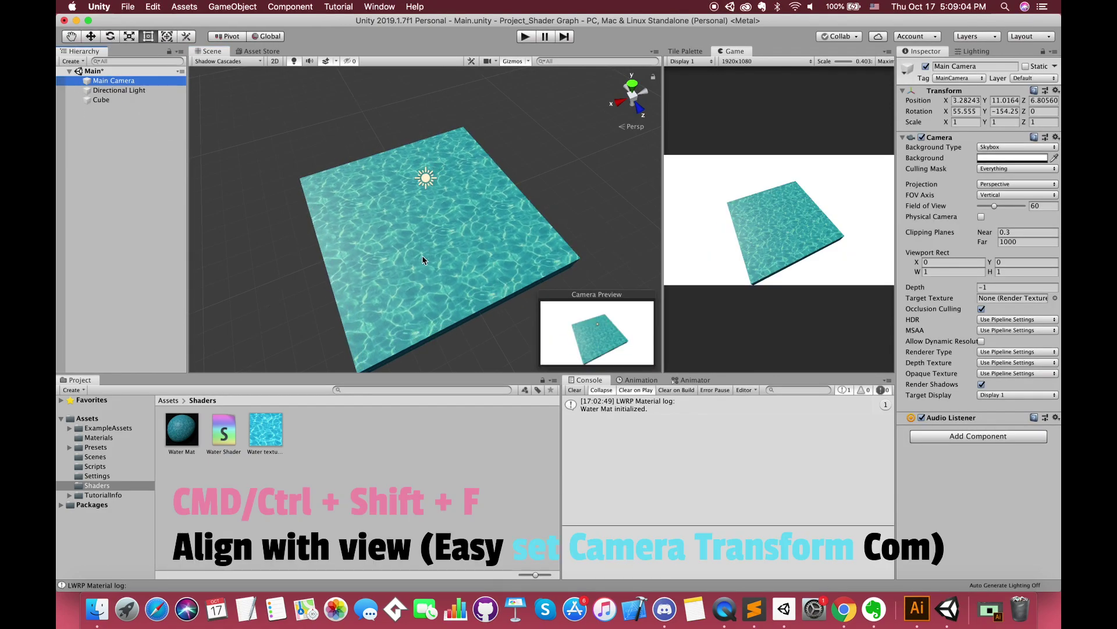
pyautogui.moveTo(663, 170); pyautogui.dragTo(349, 170)
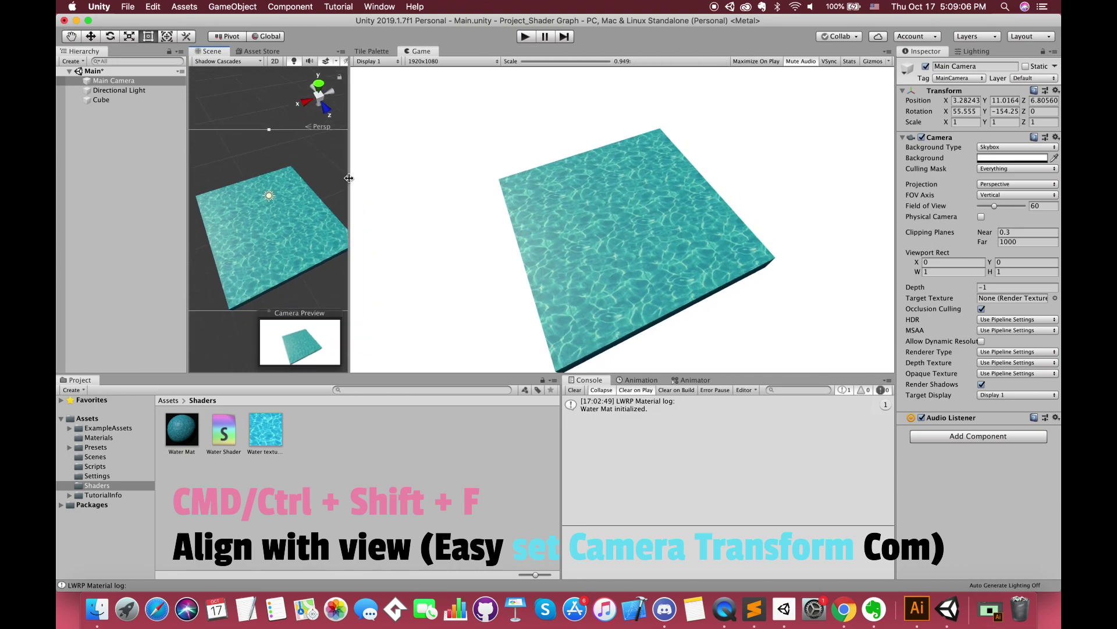
pyautogui.click(525, 36)
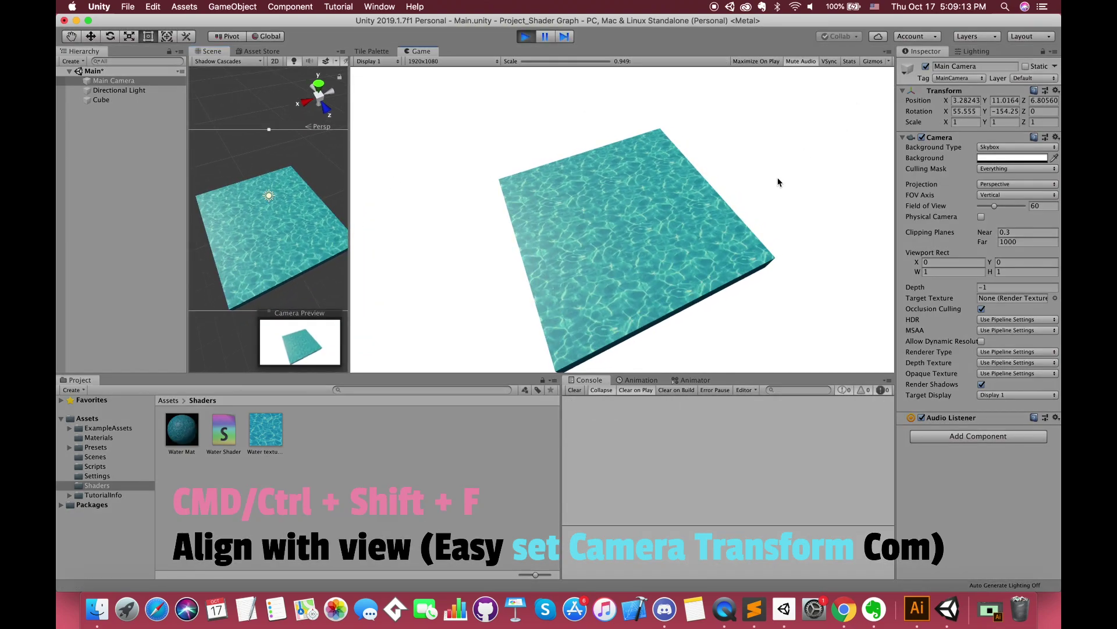
pyautogui.press('super+p')
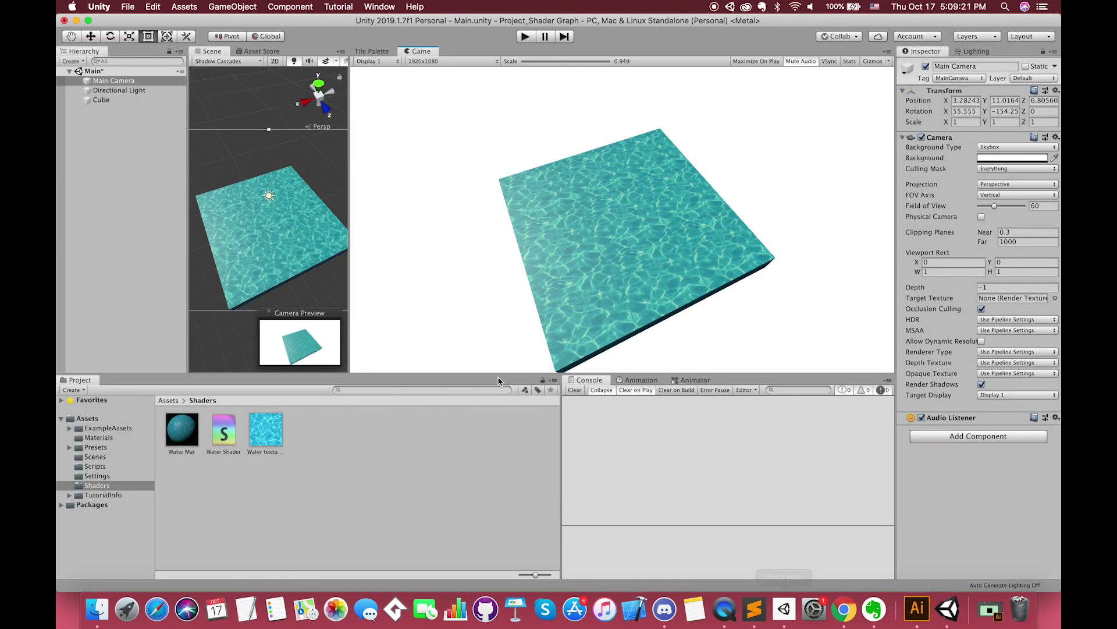
pyautogui.doubleClick(223, 431)
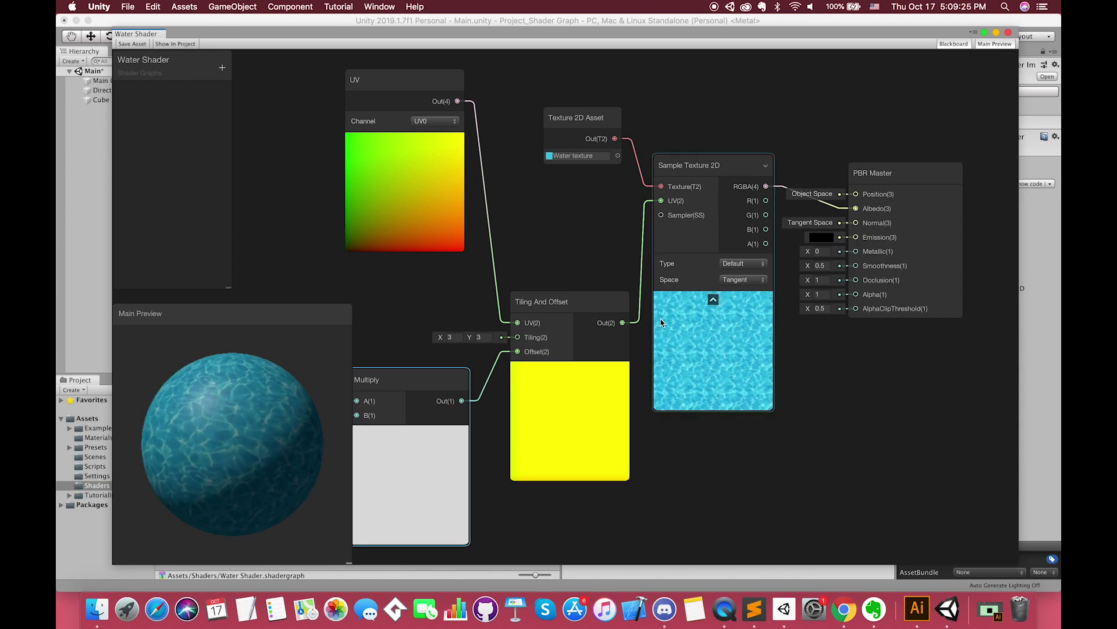
# Step: Move the main preview aside and rearrange the Slider and Time nodes
pyautogui.moveTo(316, 320); pyautogui.dragTo(990, 314)
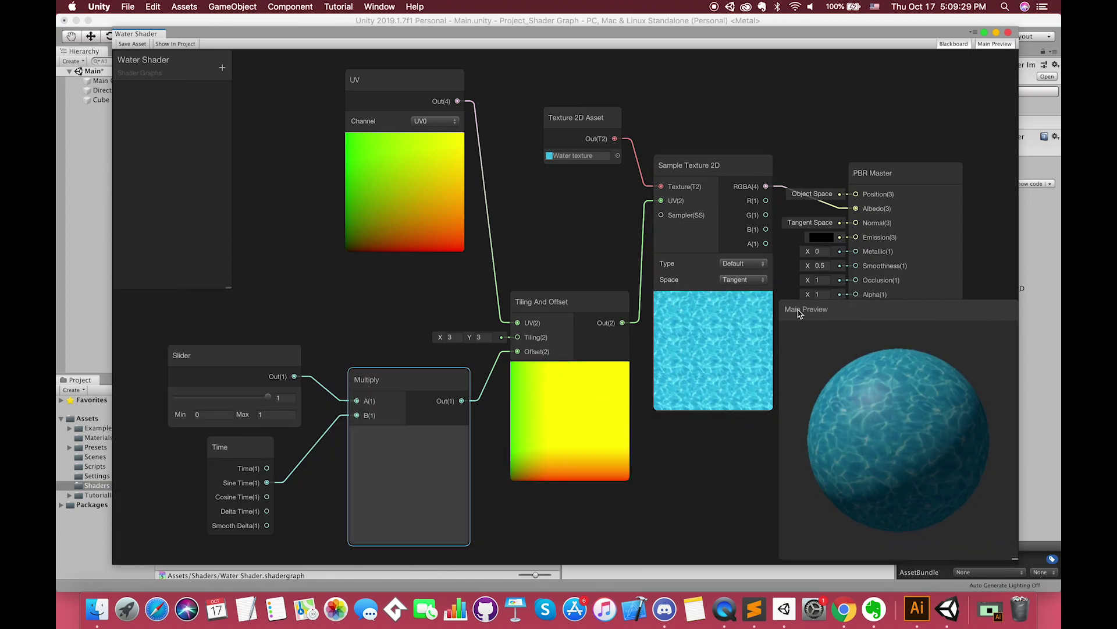
pyautogui.scroll(-3, 668, 373)
pyautogui.scroll(3, 502, 274)
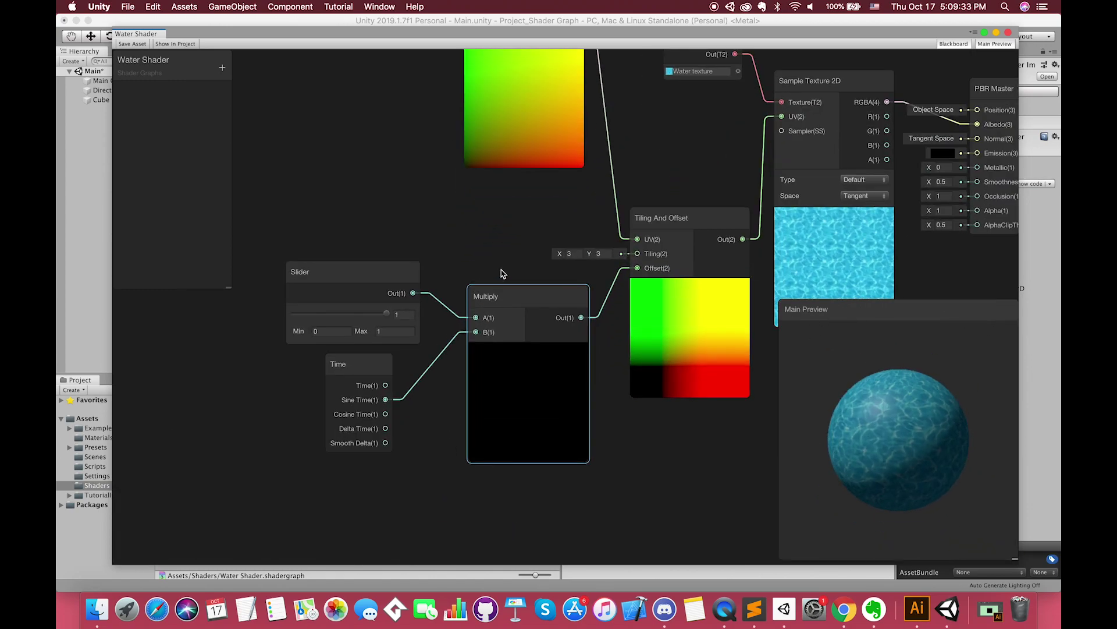
pyautogui.scroll(-2, 502, 274)
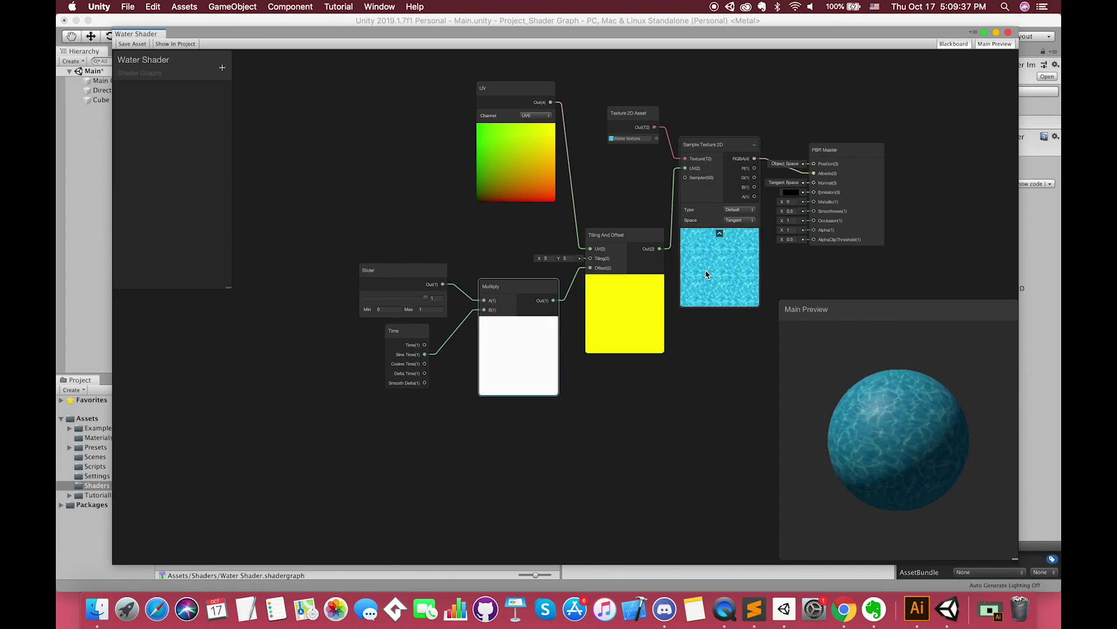
pyautogui.moveTo(414, 270); pyautogui.dragTo(419, 240)
pyautogui.moveTo(398, 332); pyautogui.dragTo(398, 348)
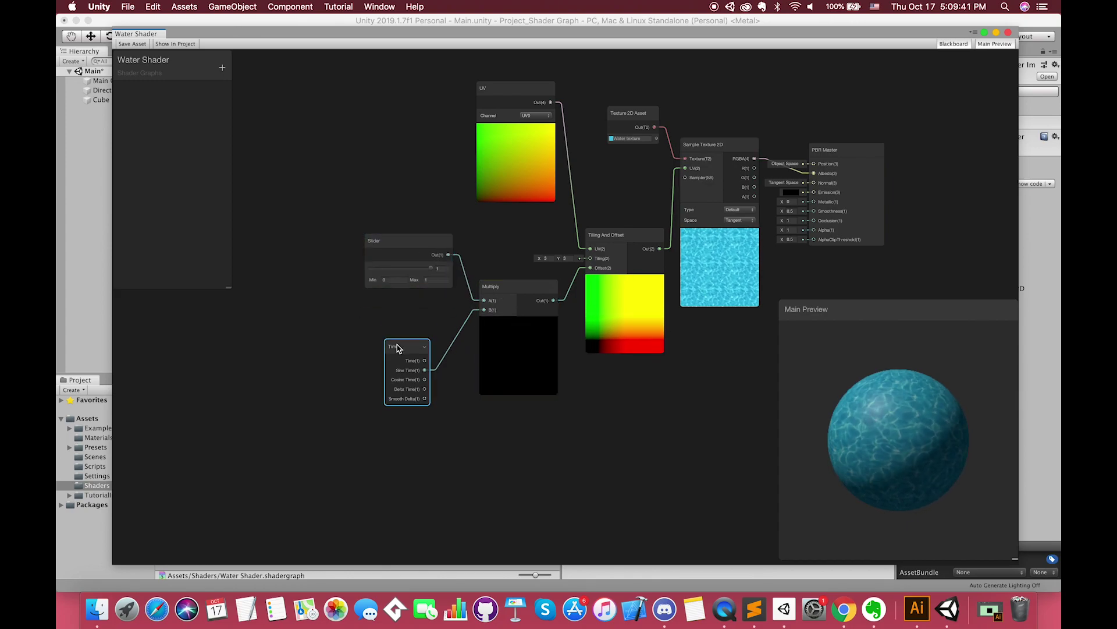
pyautogui.scroll(2, 398, 348)
pyautogui.scroll(-1, 384, 401)
pyautogui.click(249, 352)
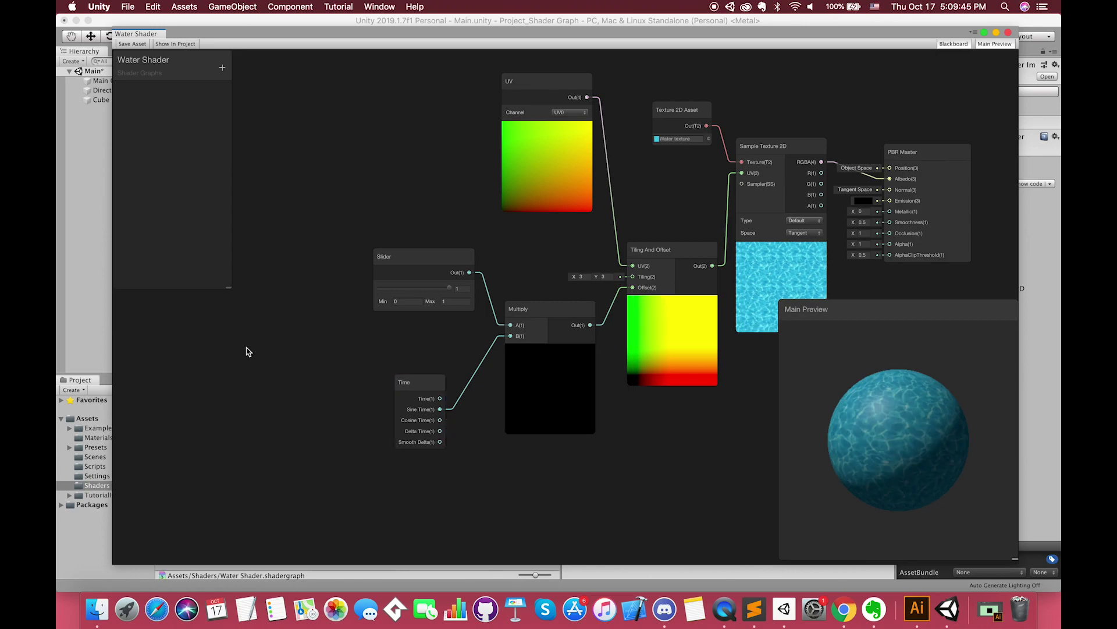
# Step: Add a Boolean node and disconnect Sine Time from Multiply's B input
pyautogui.rightClick(249, 351)
pyautogui.click(262, 358)
pyautogui.write('Boo')
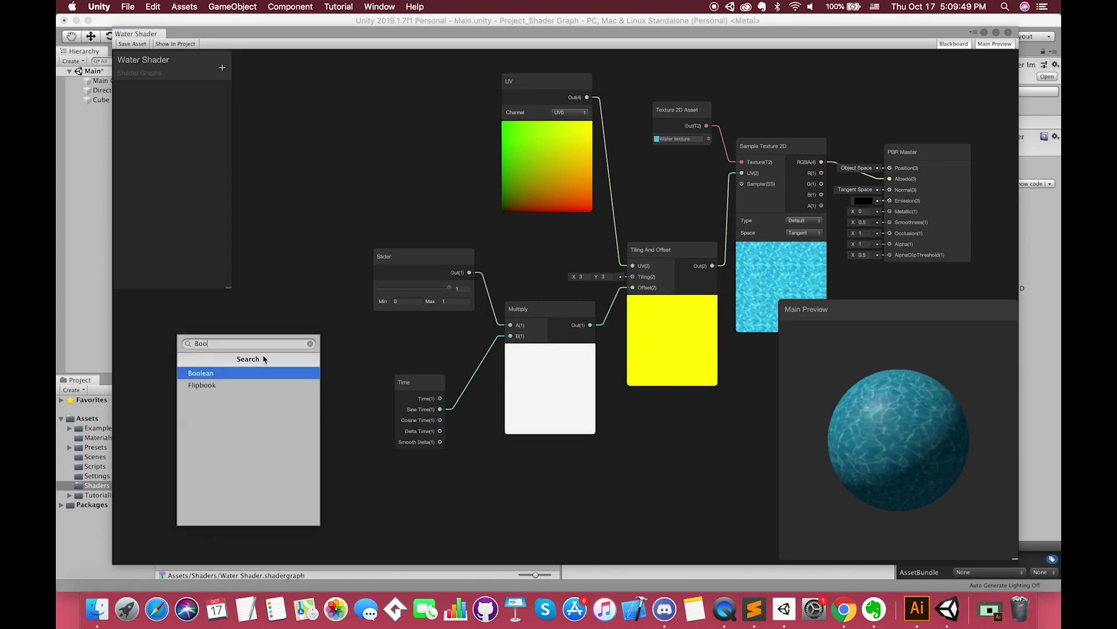
pyautogui.click(264, 372)
pyautogui.moveTo(263, 362); pyautogui.dragTo(324, 347)
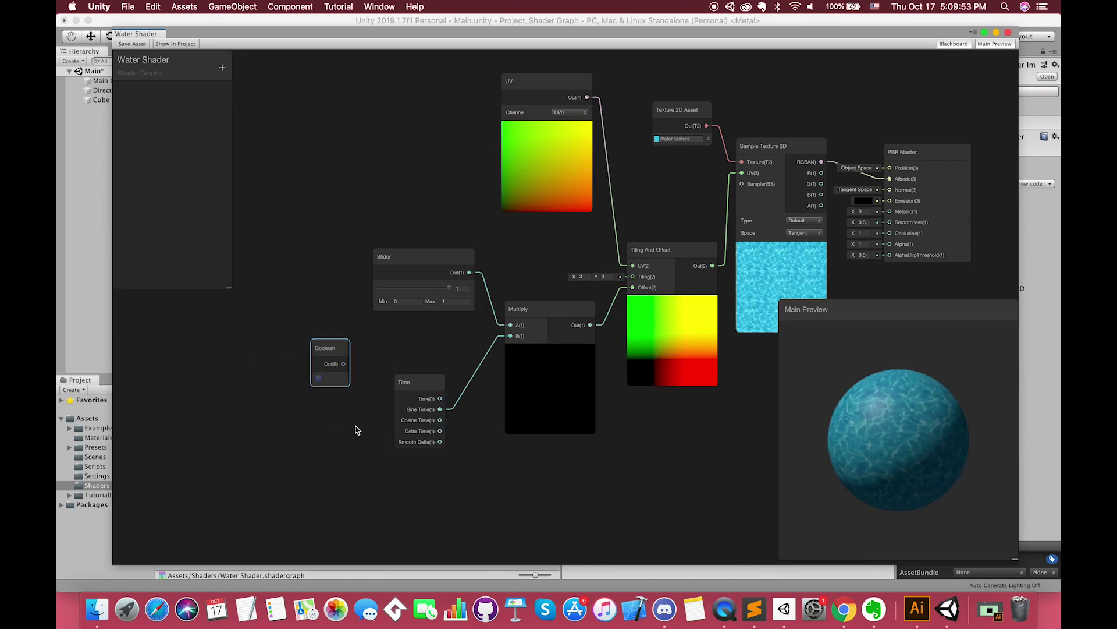
pyautogui.moveTo(410, 394); pyautogui.dragTo(390, 407)
pyautogui.moveTo(333, 351); pyautogui.dragTo(321, 351)
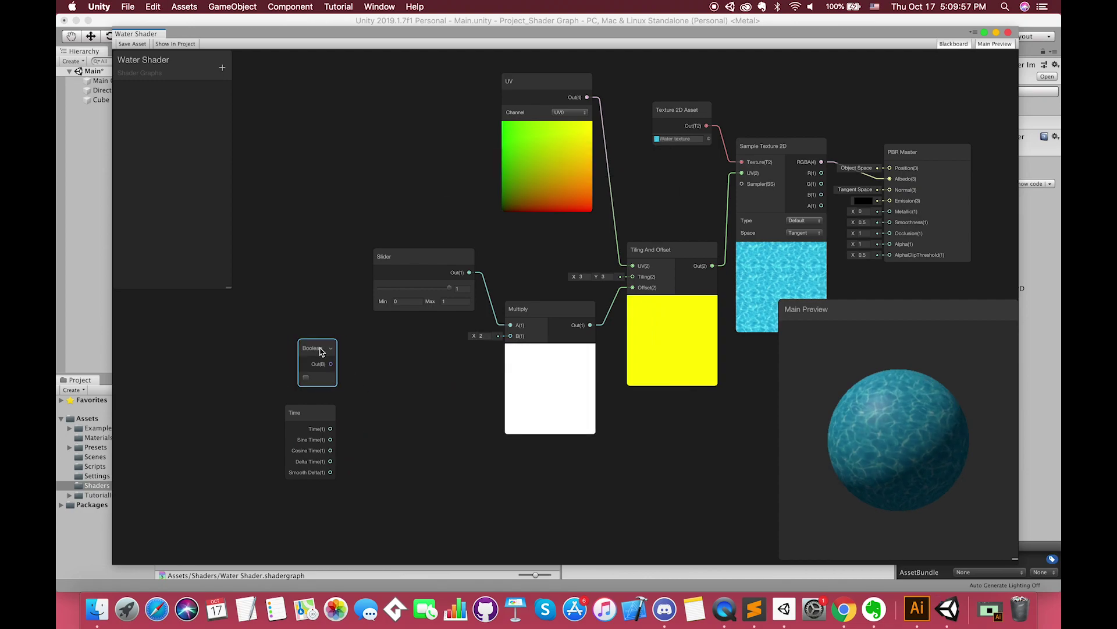
pyautogui.scroll(3, 347, 416)
# Step: Add a Branch node driven by the Boolean and feed its output into Multiply B
pyautogui.rightClick(389, 393)
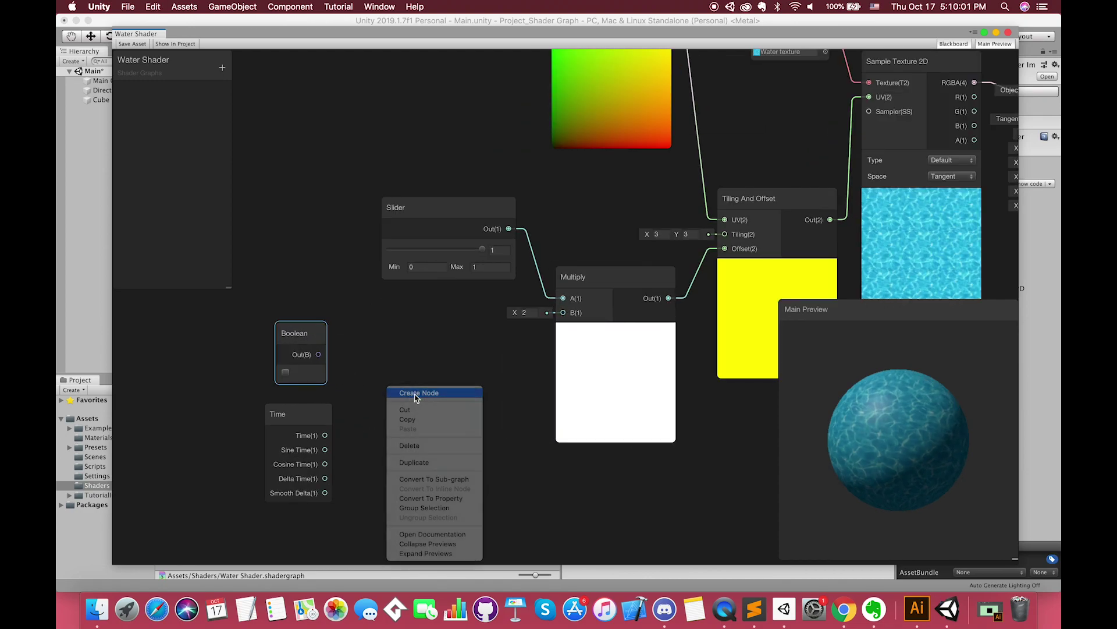
pyautogui.click(401, 392)
pyautogui.write('Bran')
pyautogui.press('Return')
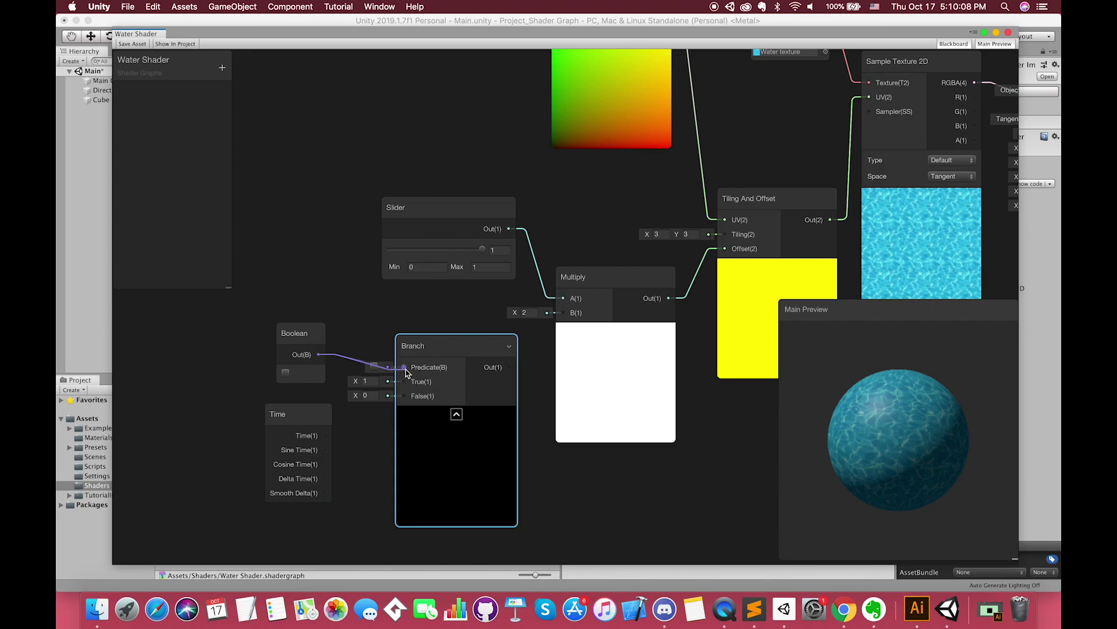
pyautogui.moveTo(405, 373); pyautogui.dragTo(405, 397)
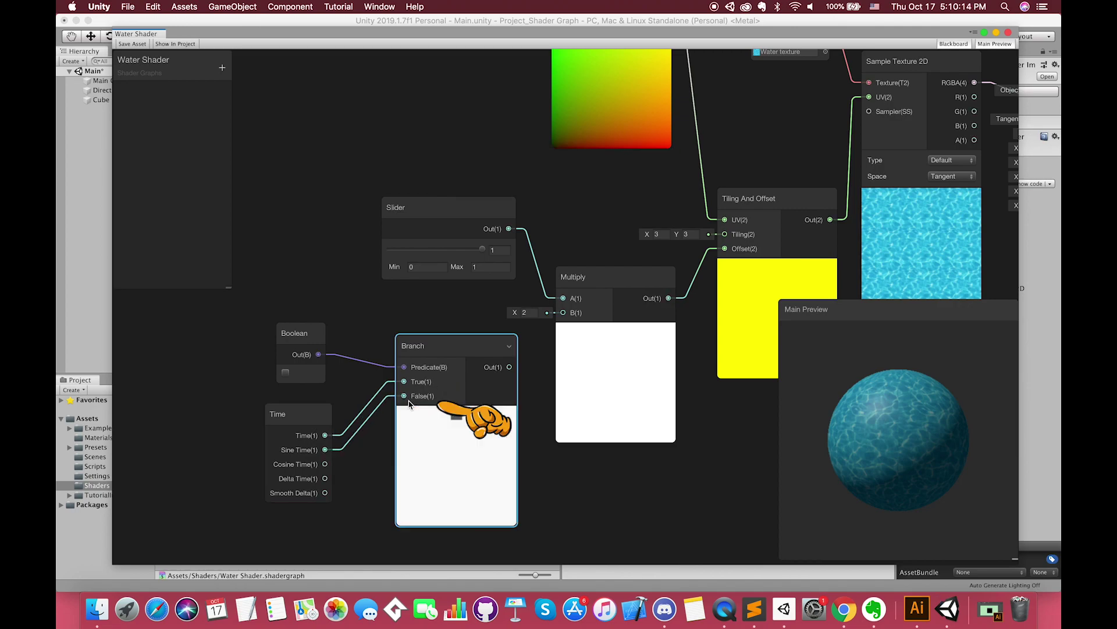
pyautogui.moveTo(510, 367); pyautogui.dragTo(564, 312)
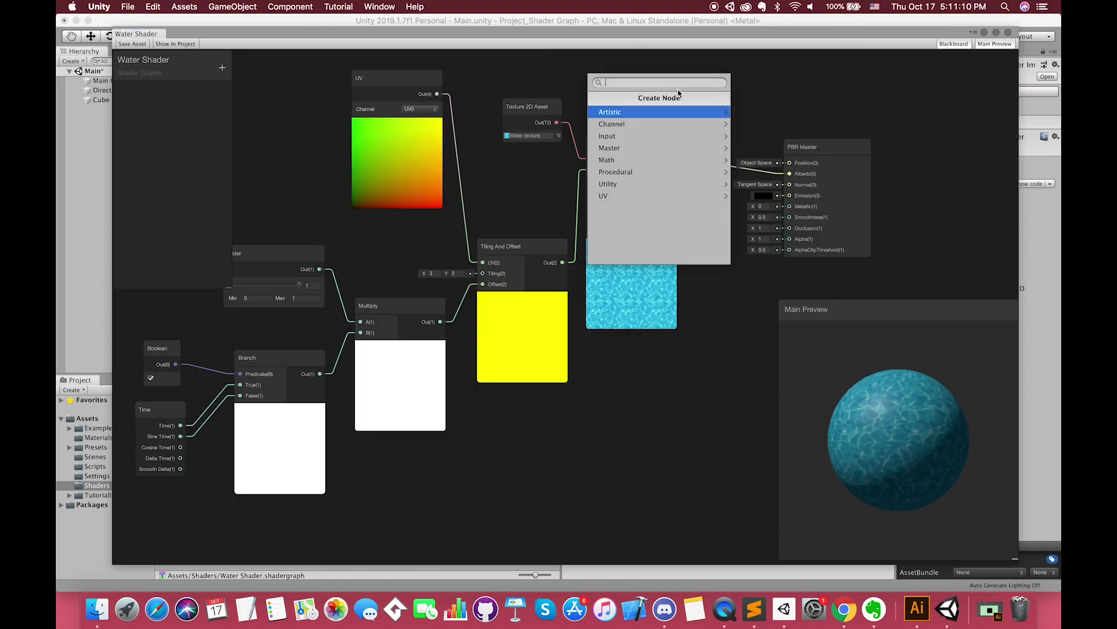
# Step: Add a Color node above the Sample Texture 2D node
pyautogui.write('color')
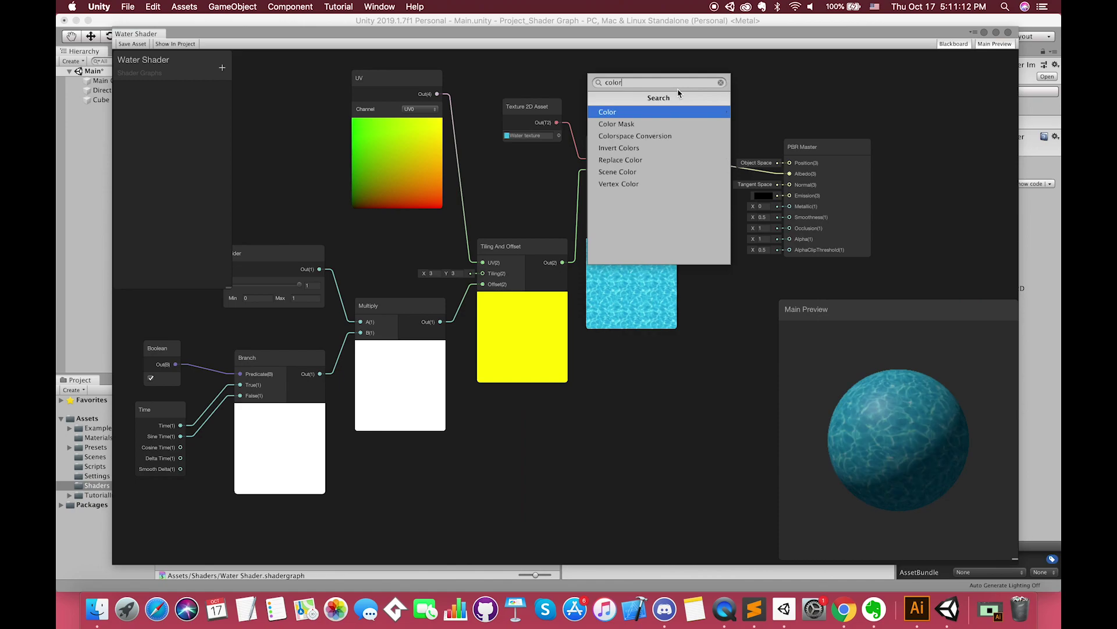
pyautogui.press('Return')
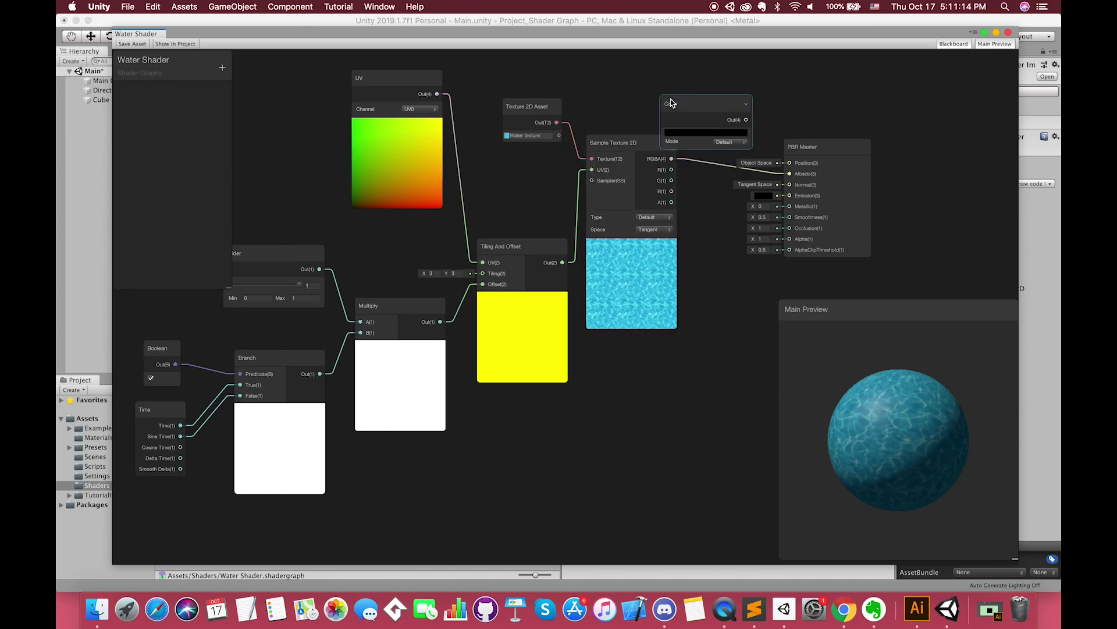
pyautogui.moveTo(689, 103); pyautogui.dragTo(615, 99)
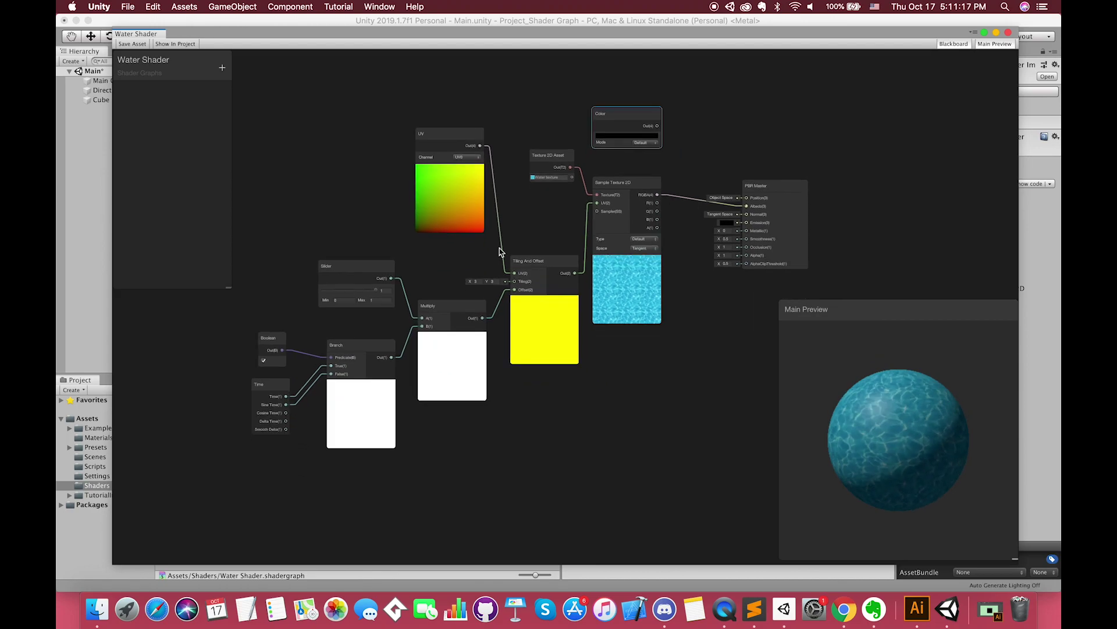
pyautogui.moveTo(437, 311); pyautogui.dragTo(432, 250)
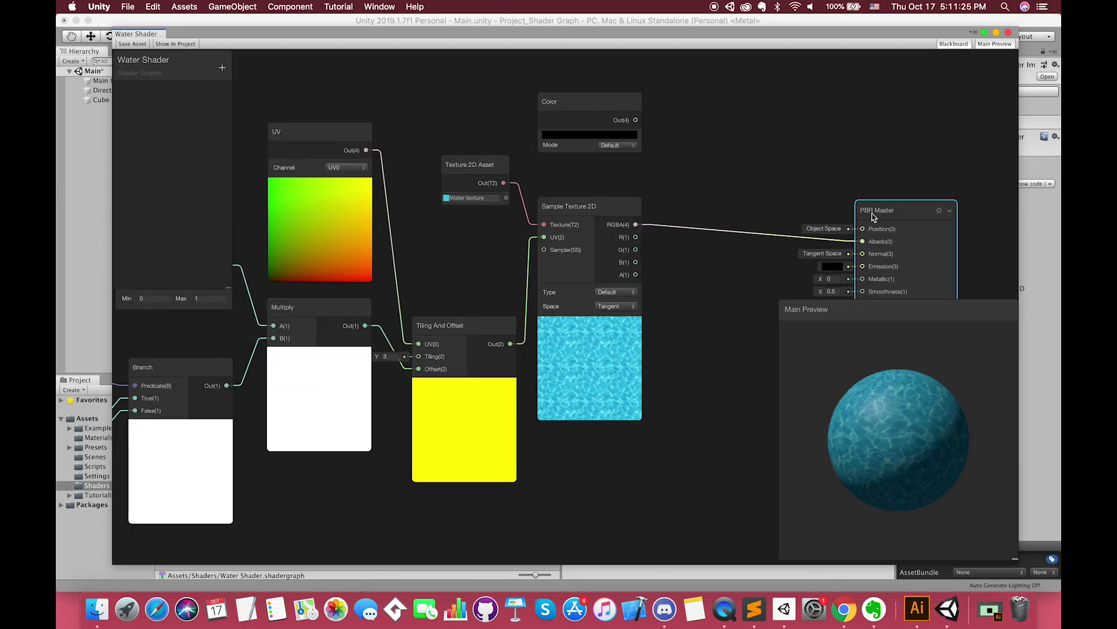
# Step: Add a Multiply node feeding Albedo, set the Color to 59DE61, and check the game view
pyautogui.press('space')
pyautogui.write('mu')
pyautogui.press('Return')
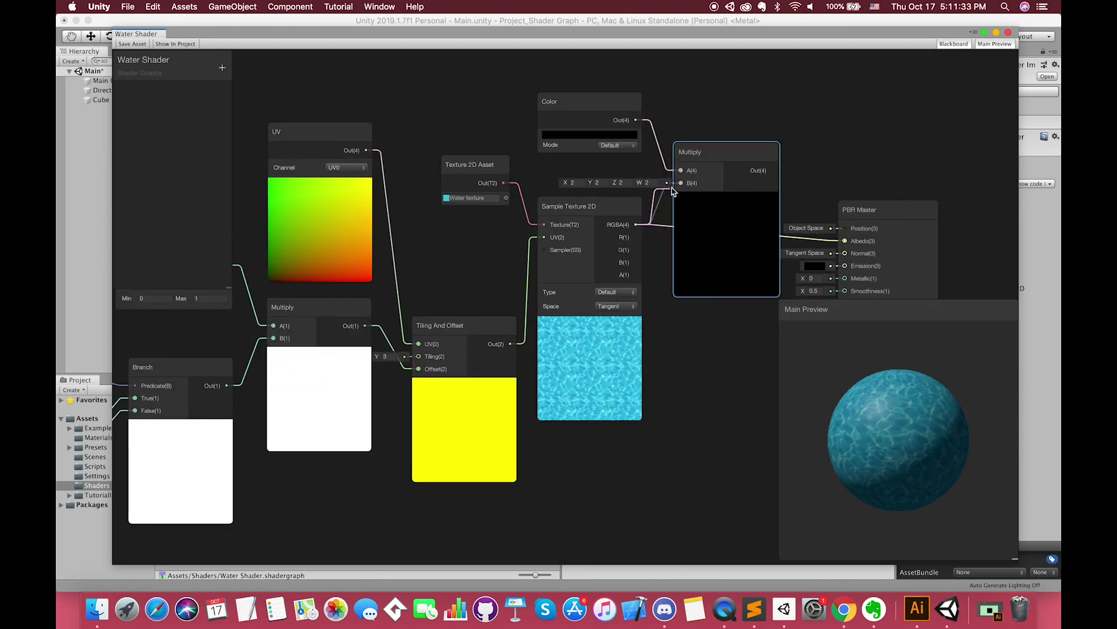
pyautogui.moveTo(860, 179); pyautogui.dragTo(880, 176)
pyautogui.click(590, 134)
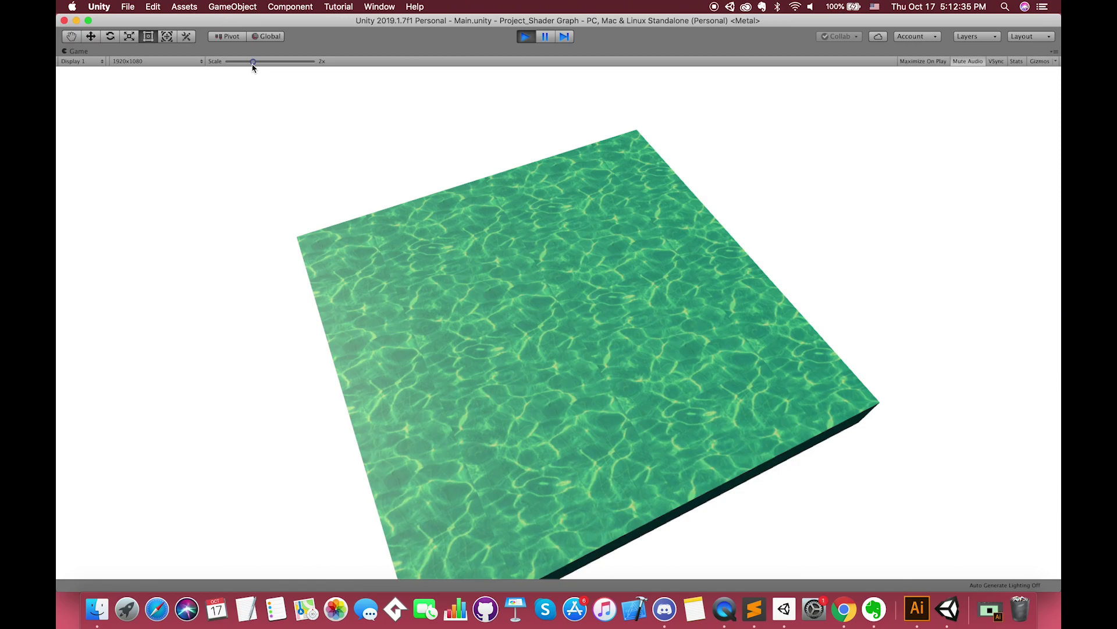
pyautogui.moveTo(246, 61)
pyautogui.mouseDown()
pyautogui.moveTo(294, 62)
pyautogui.moveTo(255, 74)
pyautogui.mouseUp()
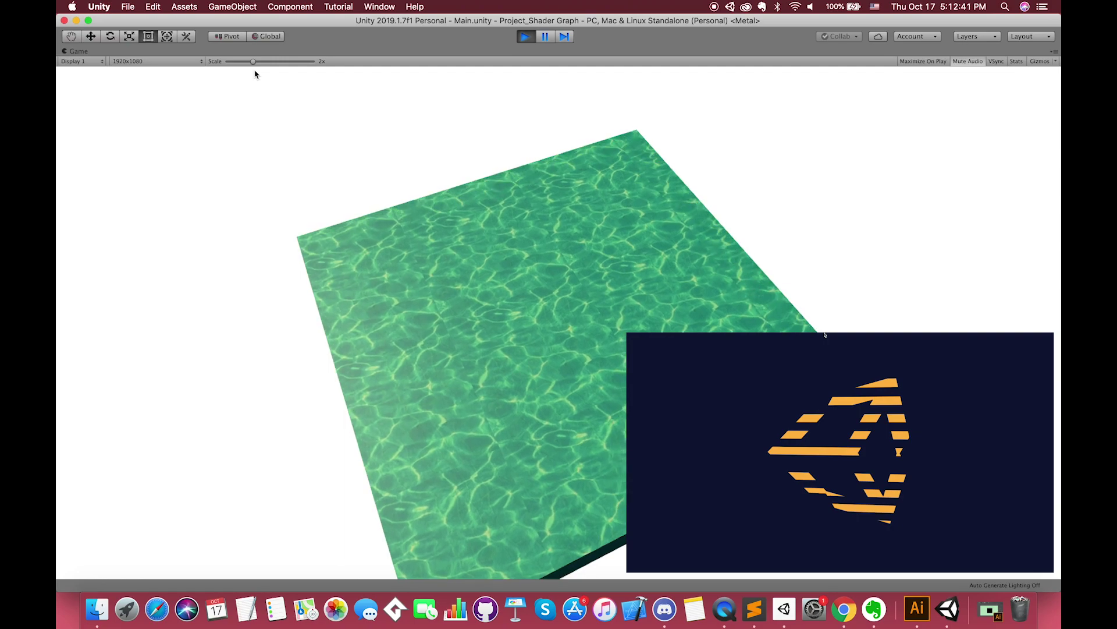
pyautogui.moveTo(253, 61); pyautogui.dragTo(225, 62)
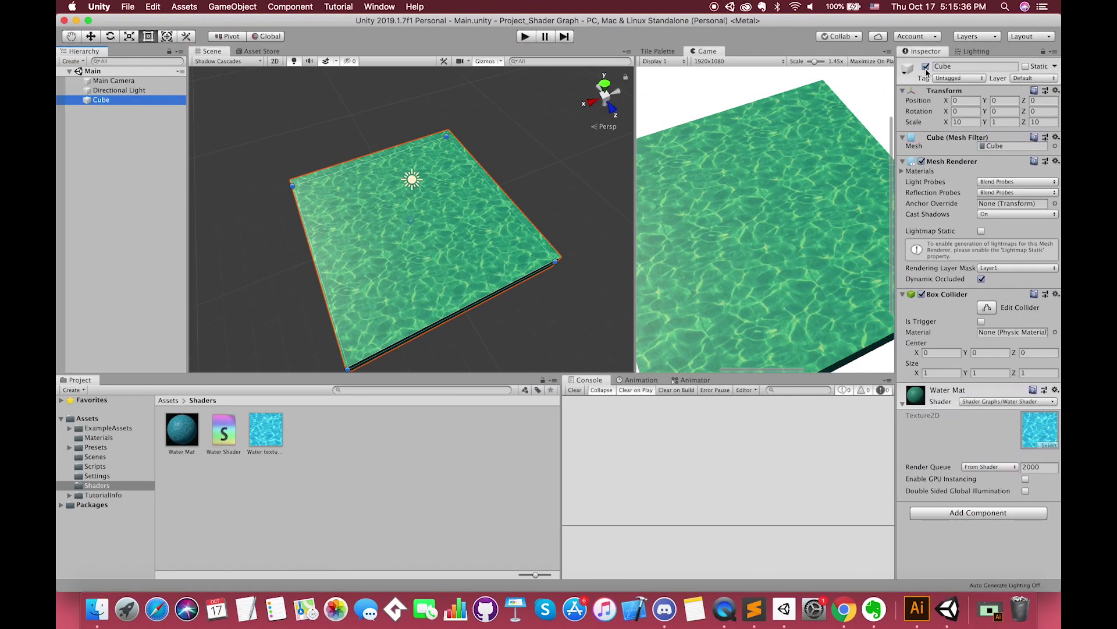
# Step: Add a default 3D Plane via the Hierarchy and import the Unity_Logo image from Finder into Shaders
pyautogui.scroll(-5, 729, 245)
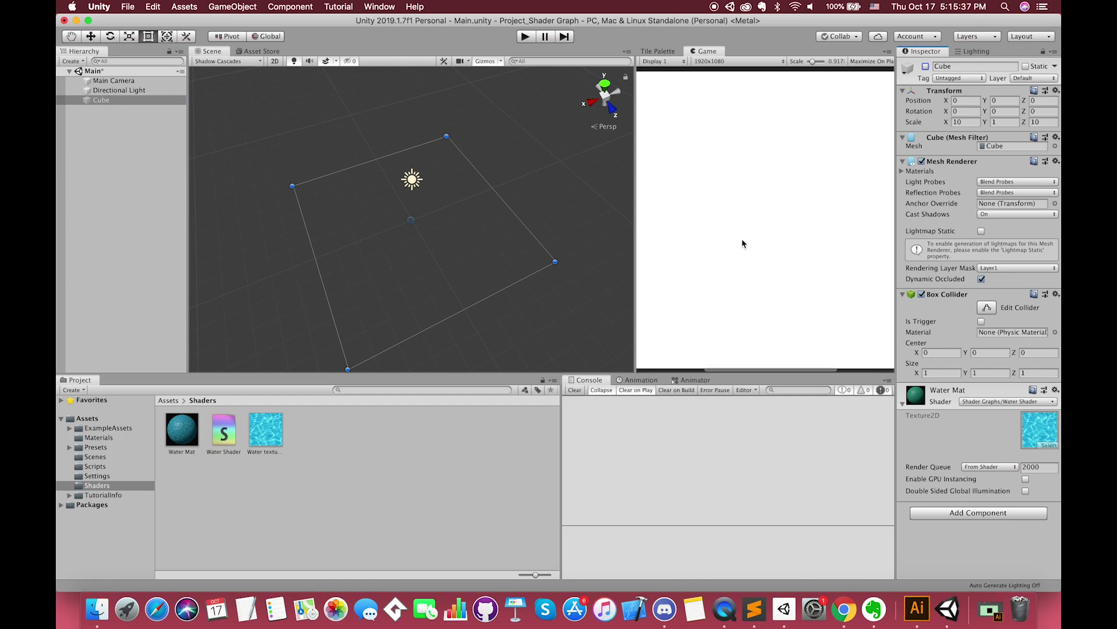
pyautogui.click(144, 175)
pyautogui.rightClick(111, 159)
pyautogui.moveTo(175, 281)
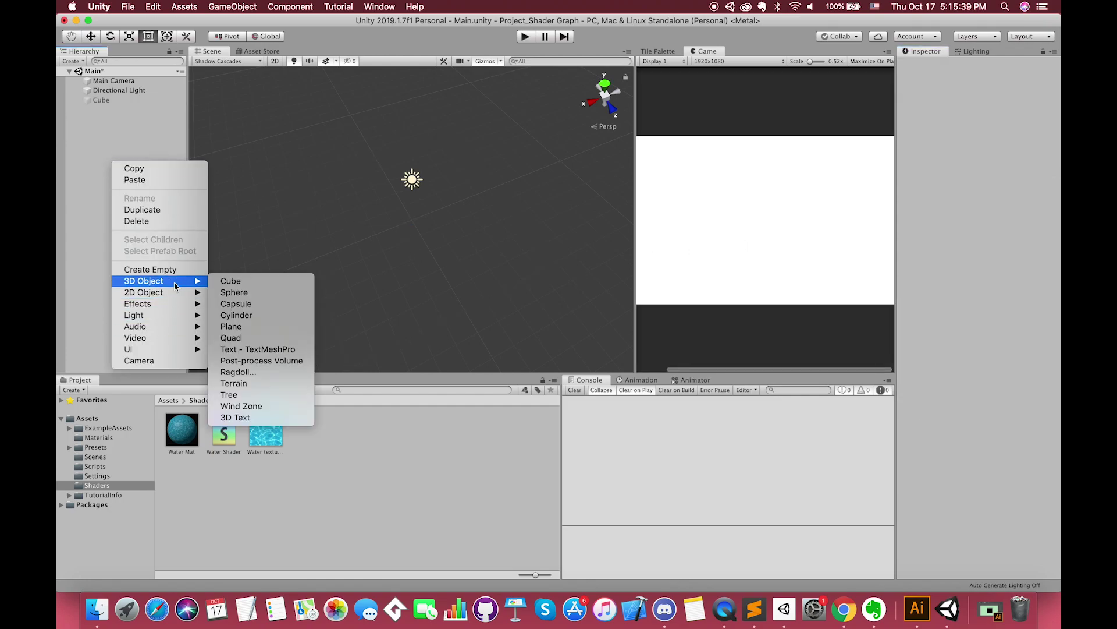
pyautogui.click(238, 326)
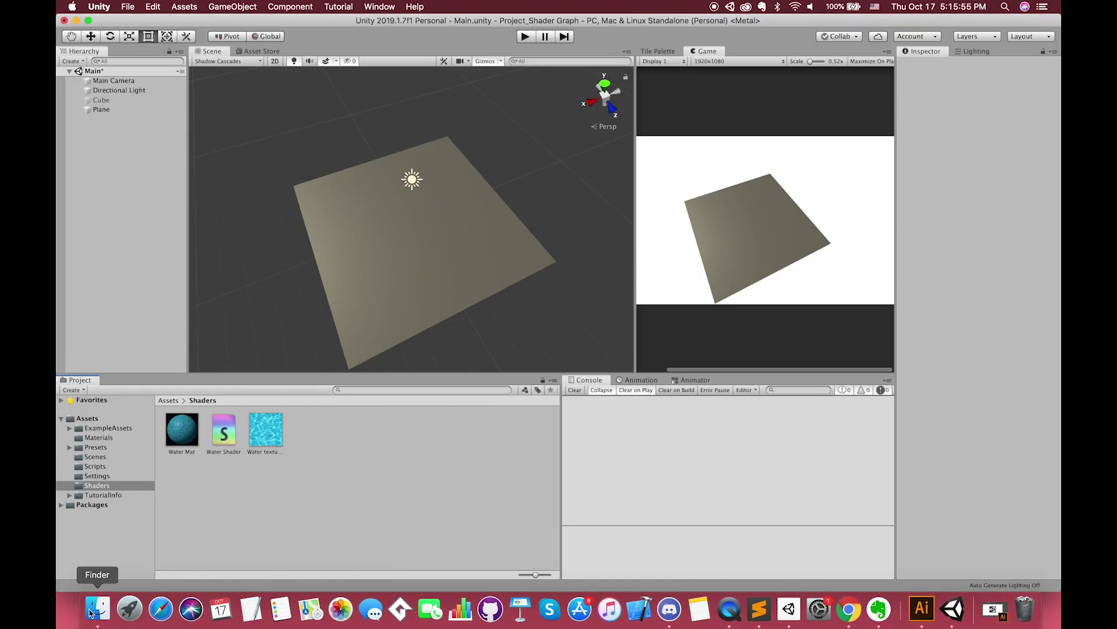
pyautogui.click(97, 608)
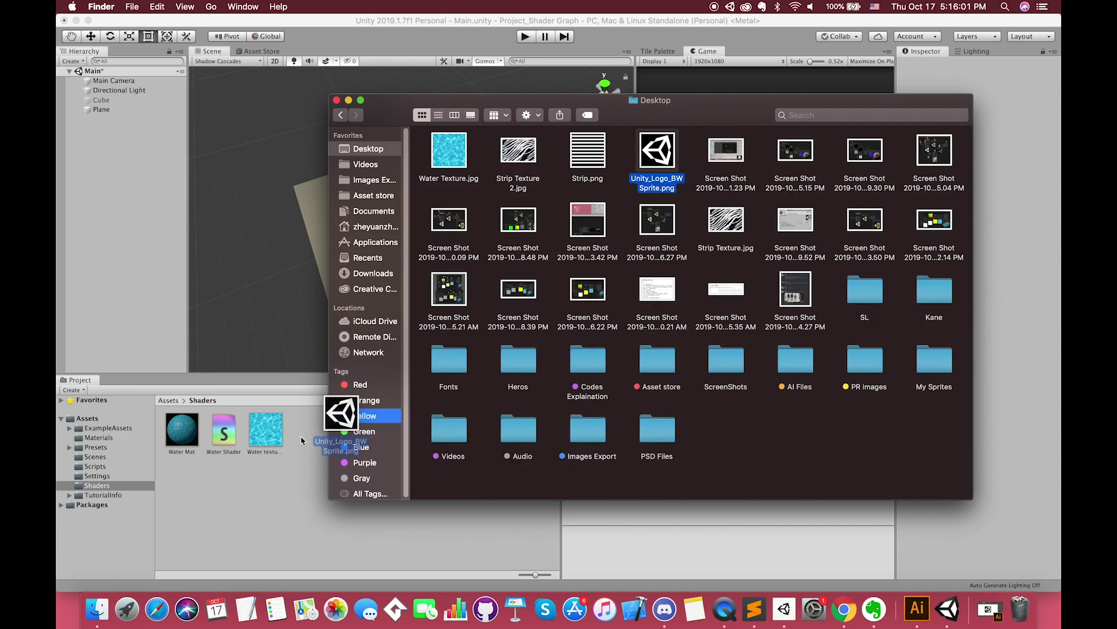
pyautogui.moveTo(315, 430); pyautogui.dragTo(310, 505)
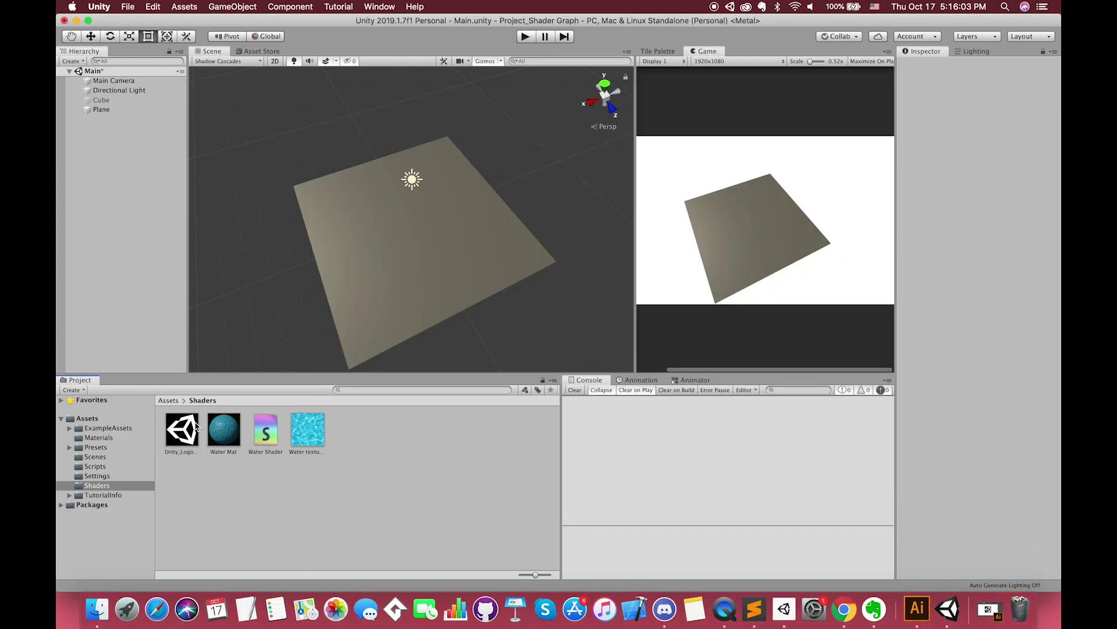
# Step: Create a new material named Logo Mat in the Shaders folder
pyautogui.rightClick(254, 502)
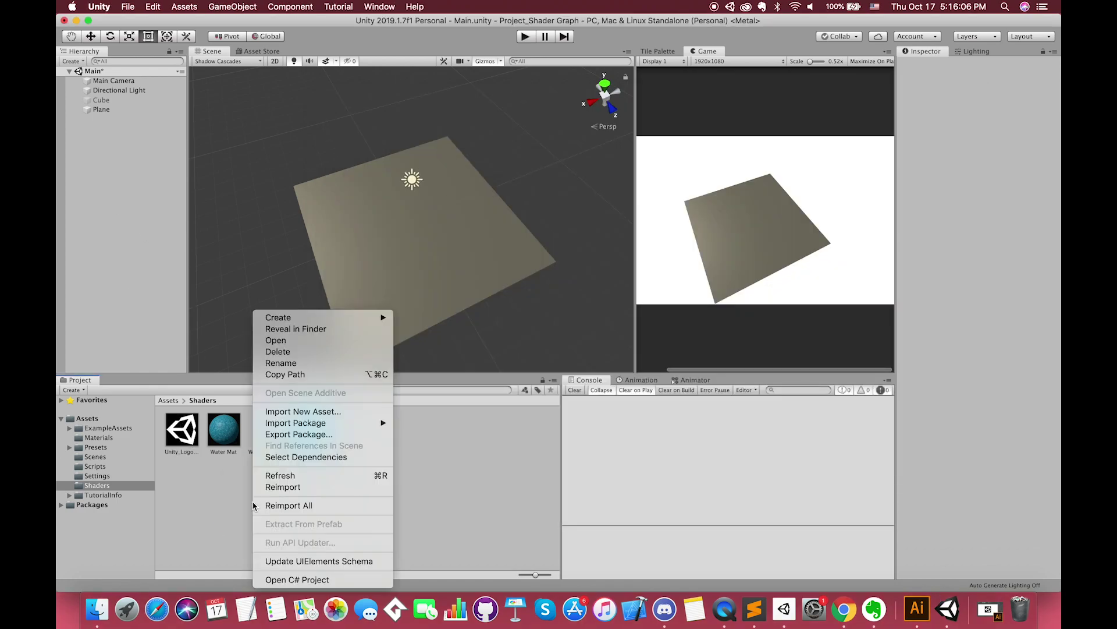
pyautogui.moveTo(355, 317)
pyautogui.click(433, 289)
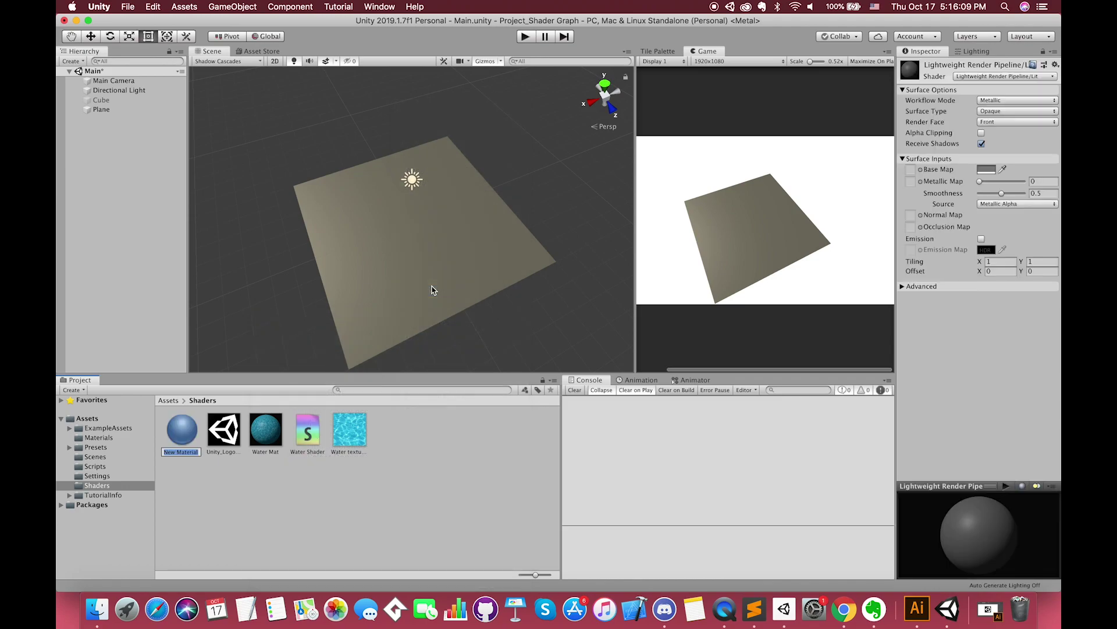
pyautogui.press('Return')
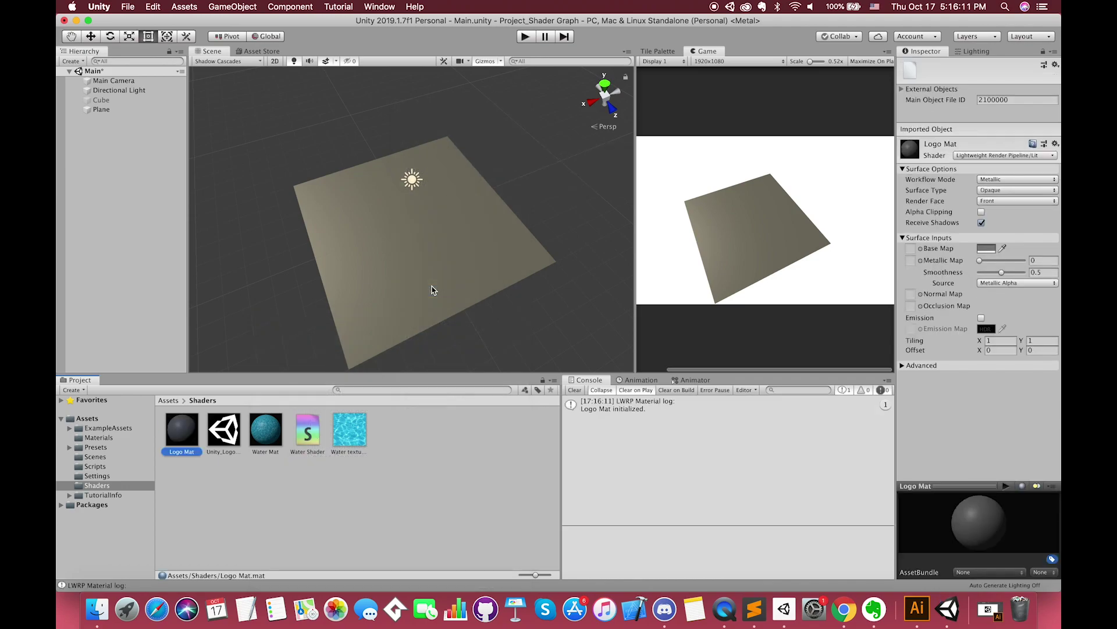
pyautogui.click(264, 516)
# Step: Create an Unlit Graph shader named Logo Shader
pyautogui.rightClick(264, 504)
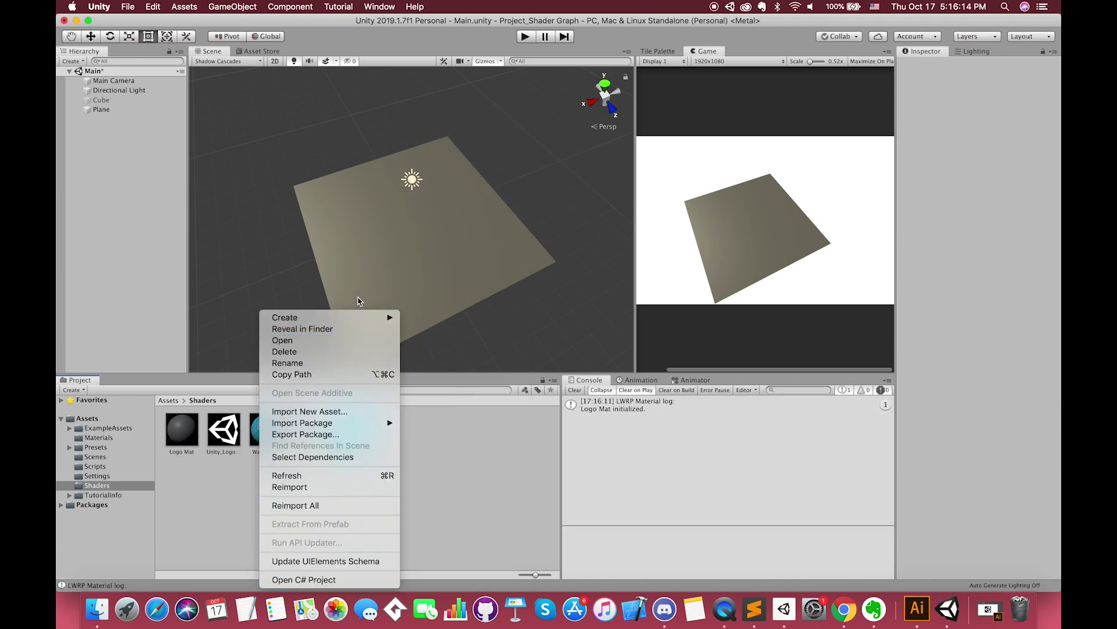
pyautogui.moveTo(349, 317)
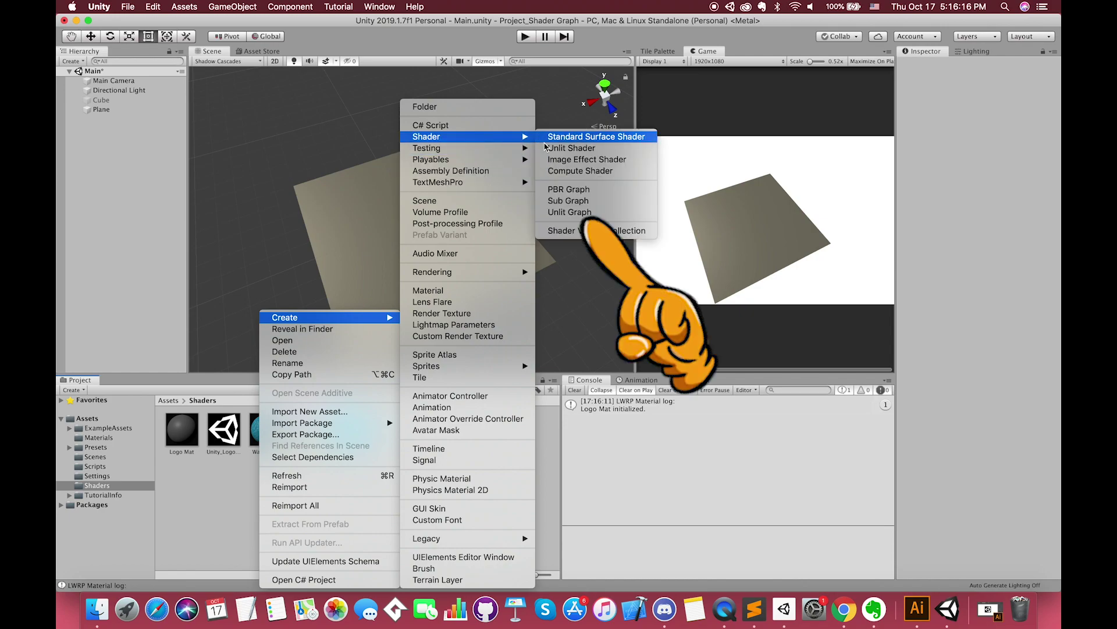
pyautogui.click(564, 212)
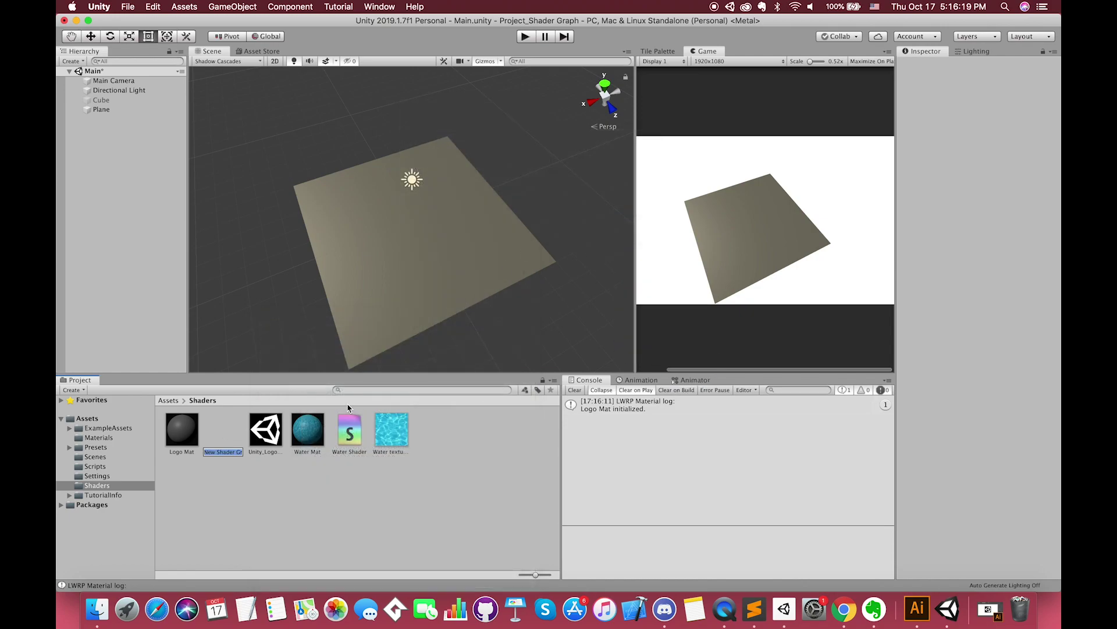
pyautogui.write('Logo')
pyautogui.click(356, 463)
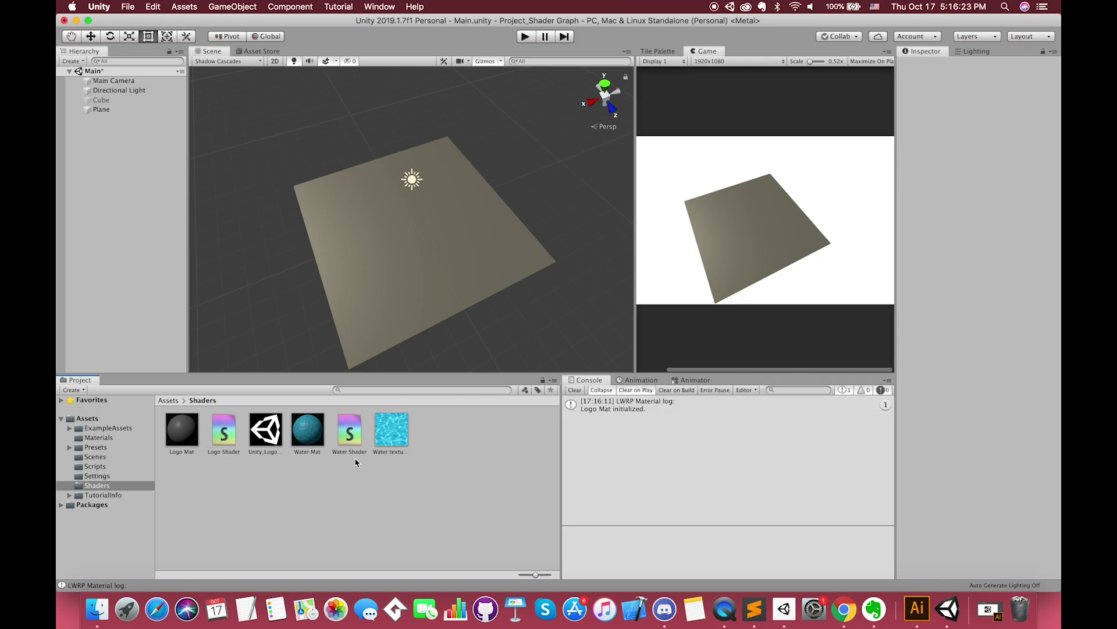
# Step: In the Logo Shader graph, add a Texture 2D Asset node set to Unity_Logo_BW Sprite
pyautogui.doubleClick(223, 433)
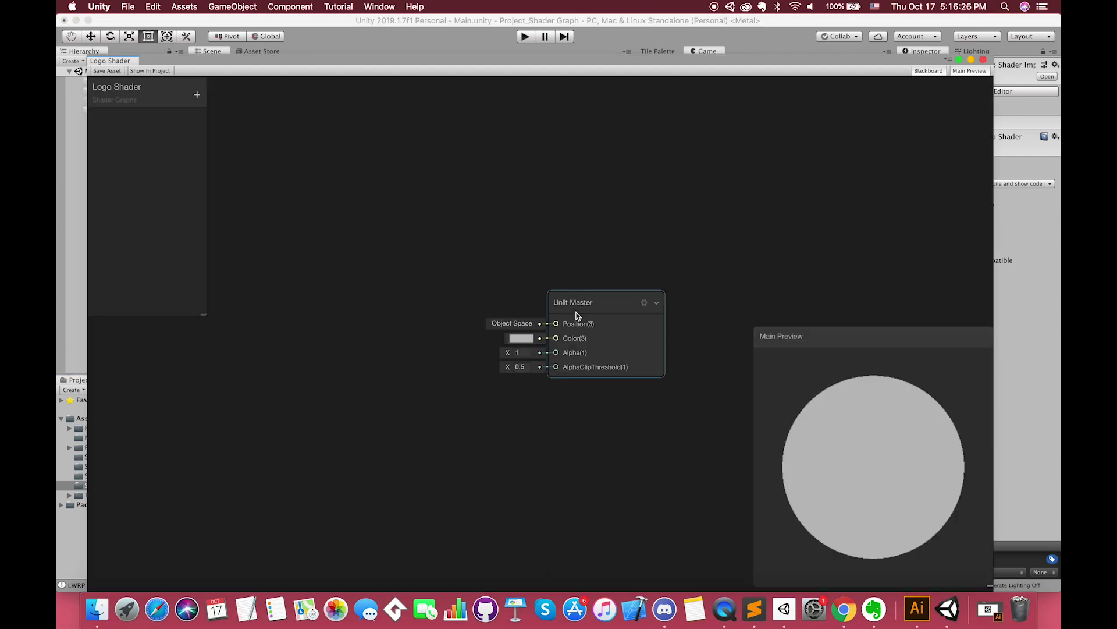
pyautogui.moveTo(578, 315); pyautogui.dragTo(744, 234)
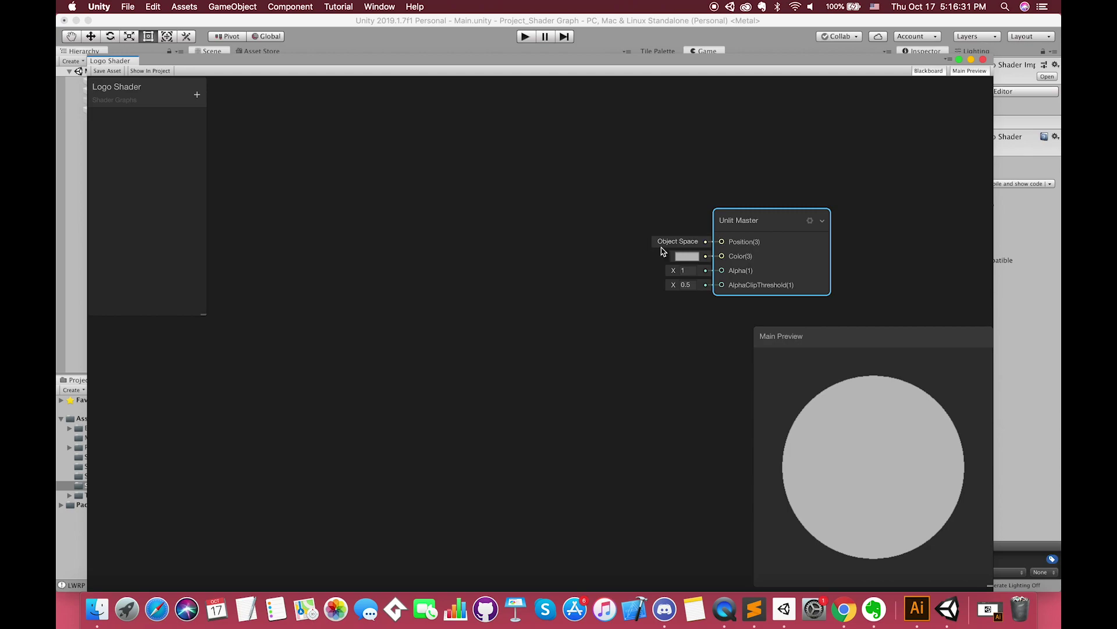
pyautogui.click(637, 255)
pyautogui.rightClick(366, 176)
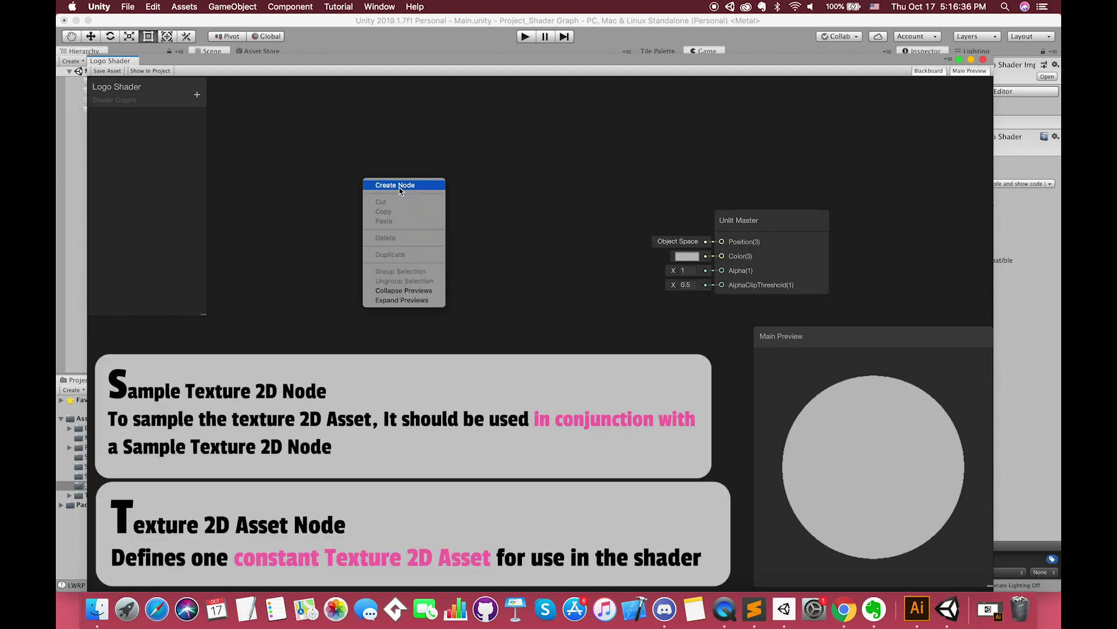
pyautogui.click(384, 183)
pyautogui.write('asset')
pyautogui.click(356, 227)
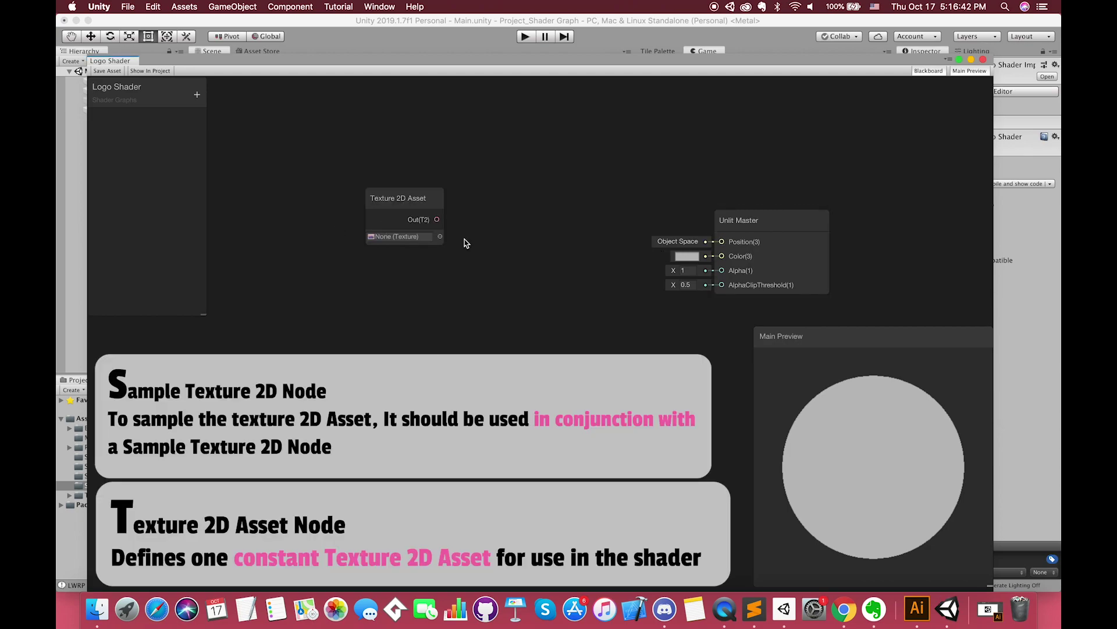
pyautogui.click(441, 234)
pyautogui.doubleClick(456, 207)
pyautogui.click(470, 220)
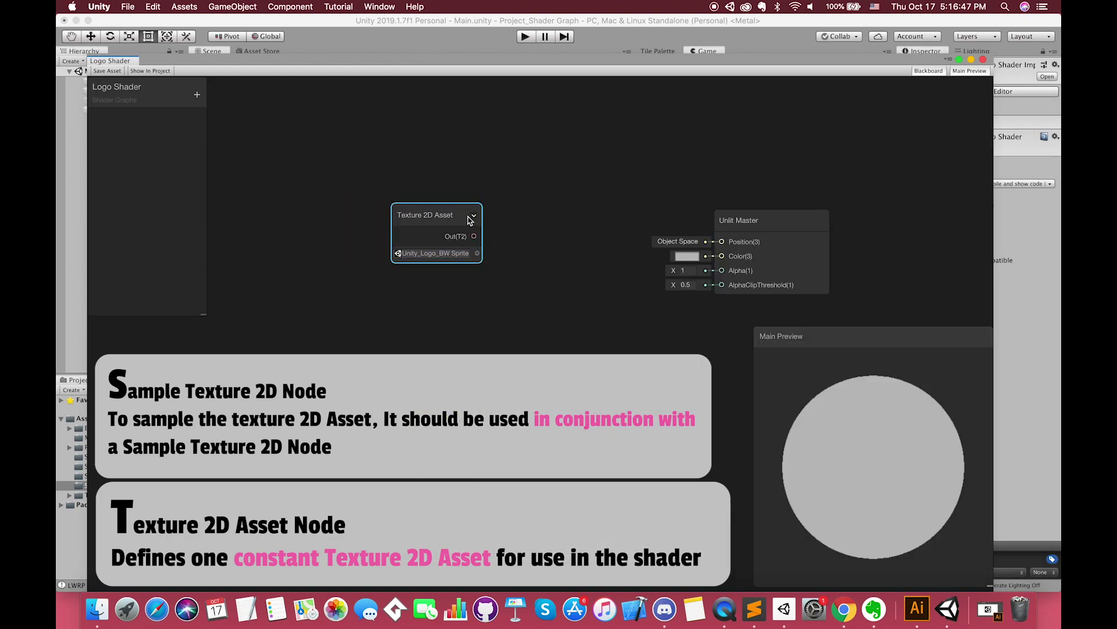
# Step: Add a Sample Texture 2D node and wire the logo's RGBA into Unlit Master's Color
pyautogui.press('space')
pyautogui.moveTo(427, 218); pyautogui.dragTo(545, 221)
pyautogui.write('sample')
pyautogui.press('Down')
pyautogui.press('Down')
pyautogui.press('Return')
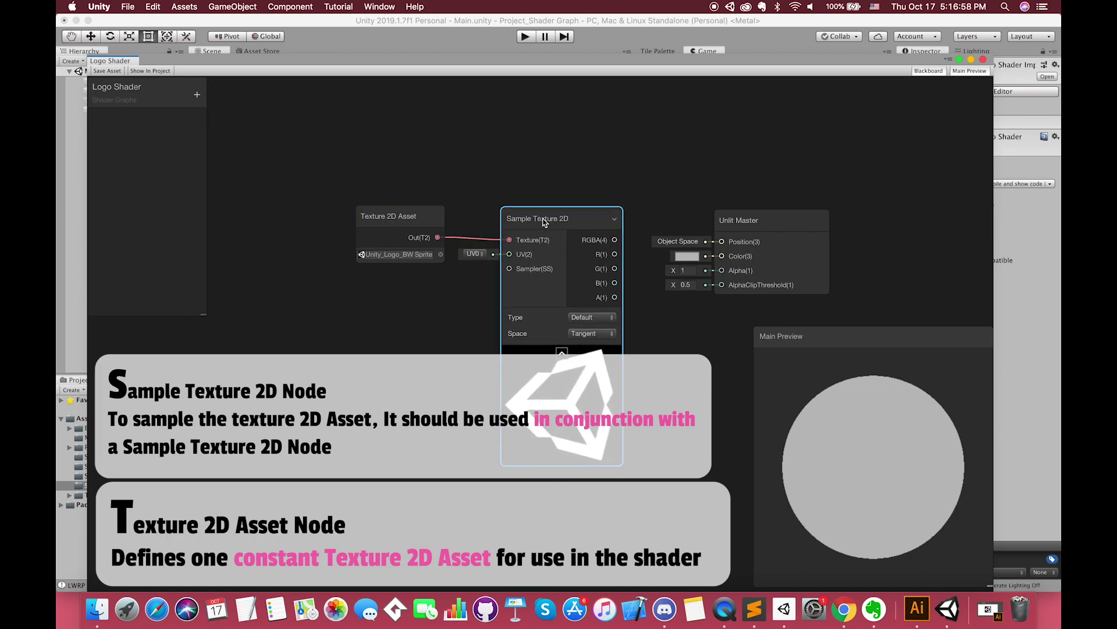
pyautogui.moveTo(617, 240); pyautogui.dragTo(722, 259)
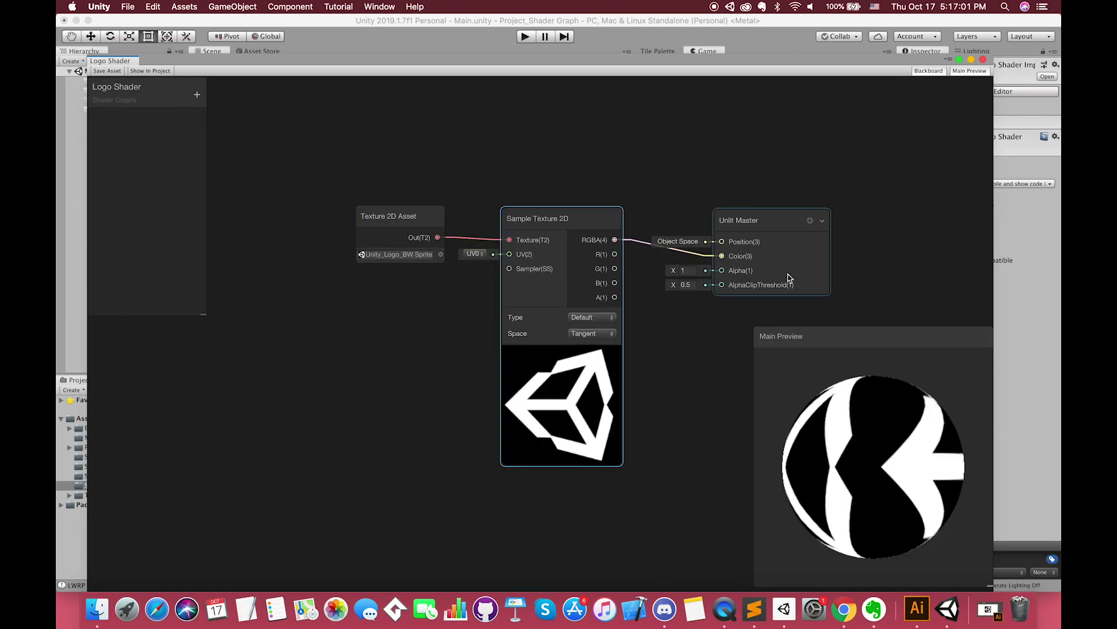
# Step: Switch the preview mesh to a Quad facing forward to show the logo
pyautogui.moveTo(780, 441); pyautogui.dragTo(873, 445)
pyautogui.rightClick(873, 445)
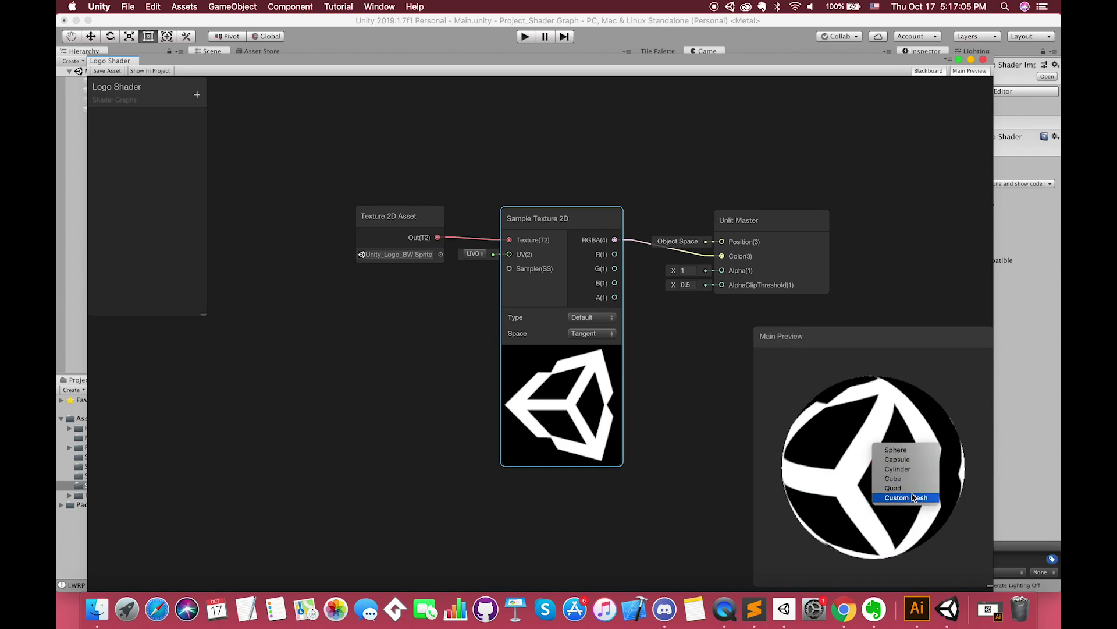
pyautogui.click(900, 488)
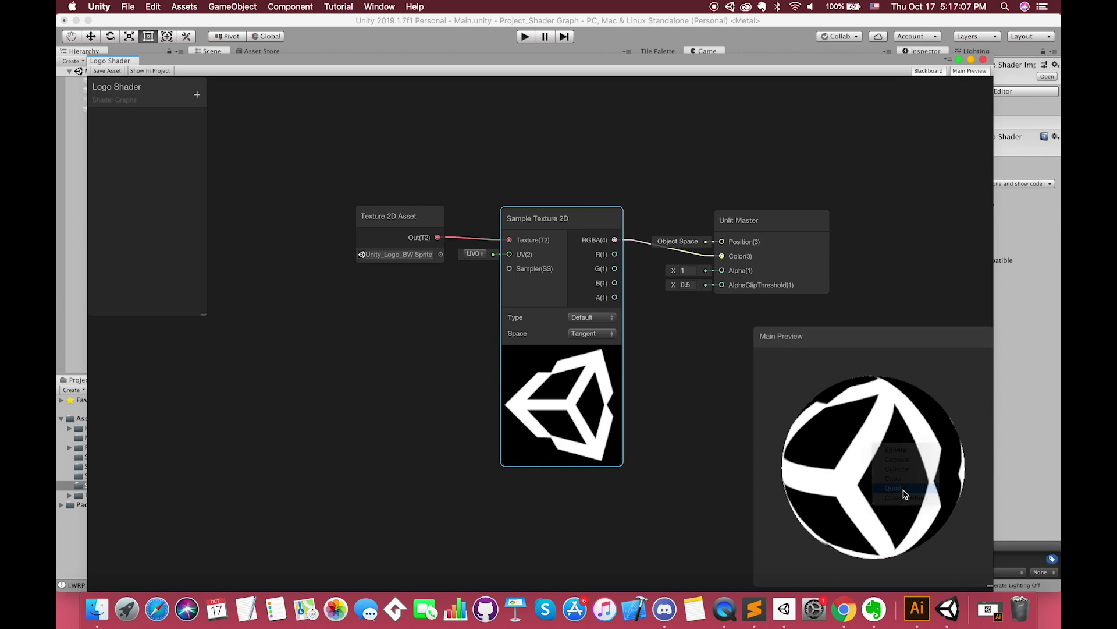
pyautogui.moveTo(902, 488); pyautogui.dragTo(822, 486)
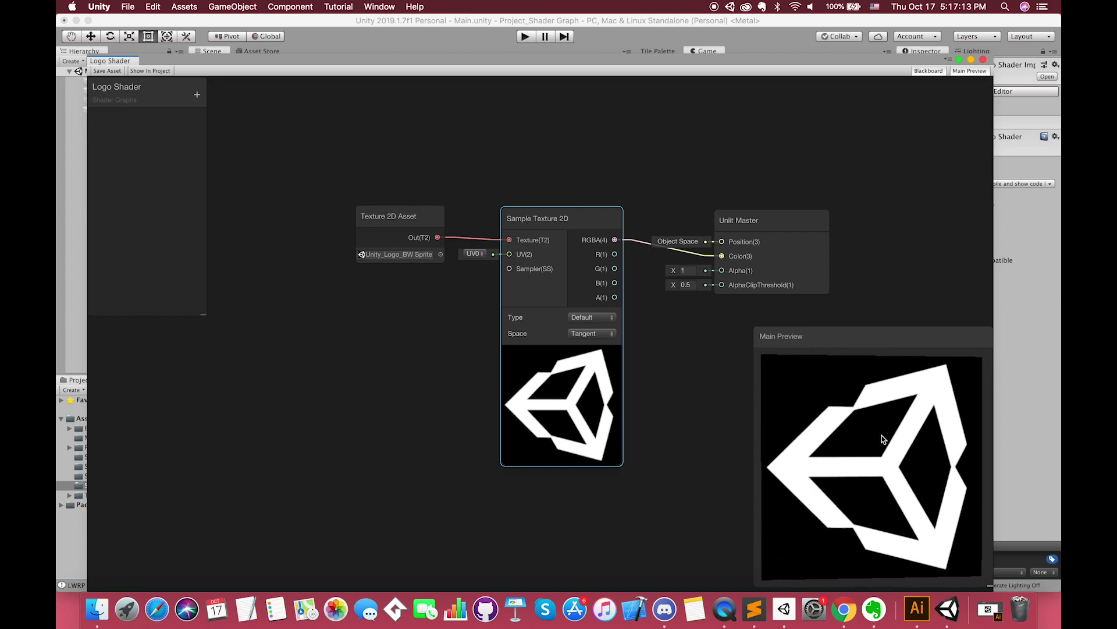
pyautogui.scroll(-3, 603, 181)
# Step: Add a Color node set to purple beside the texture nodes
pyautogui.moveTo(614, 183); pyautogui.dragTo(615, 169, button='middle')
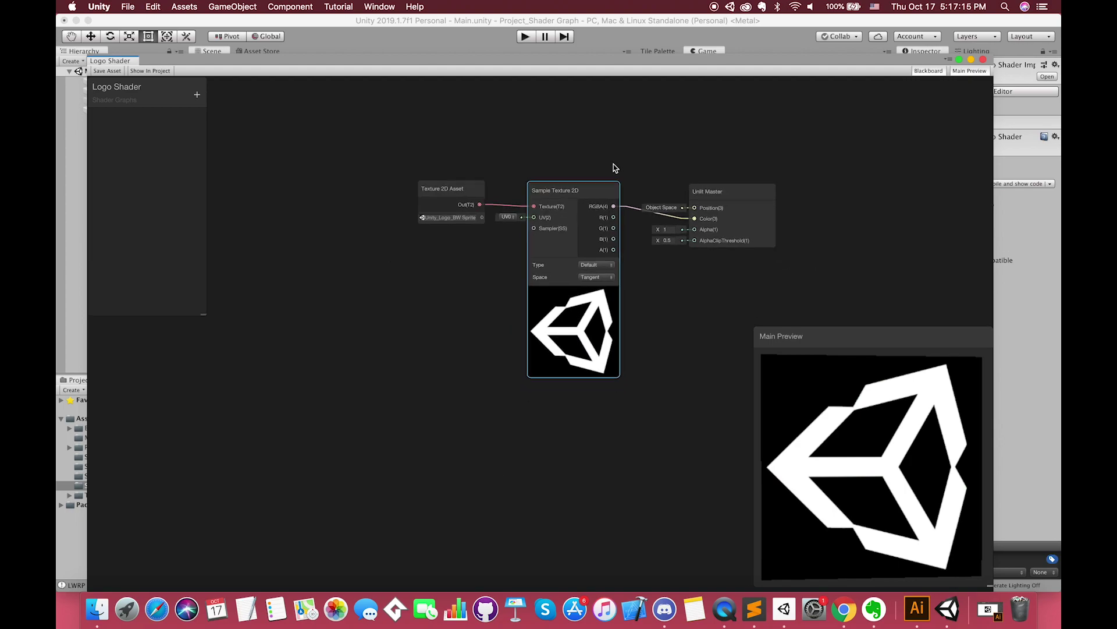
pyautogui.moveTo(573, 190); pyautogui.dragTo(501, 235)
pyautogui.moveTo(471, 194); pyautogui.dragTo(402, 245)
pyautogui.press('space')
pyautogui.write('color')
pyautogui.press('Return')
pyautogui.click(499, 167)
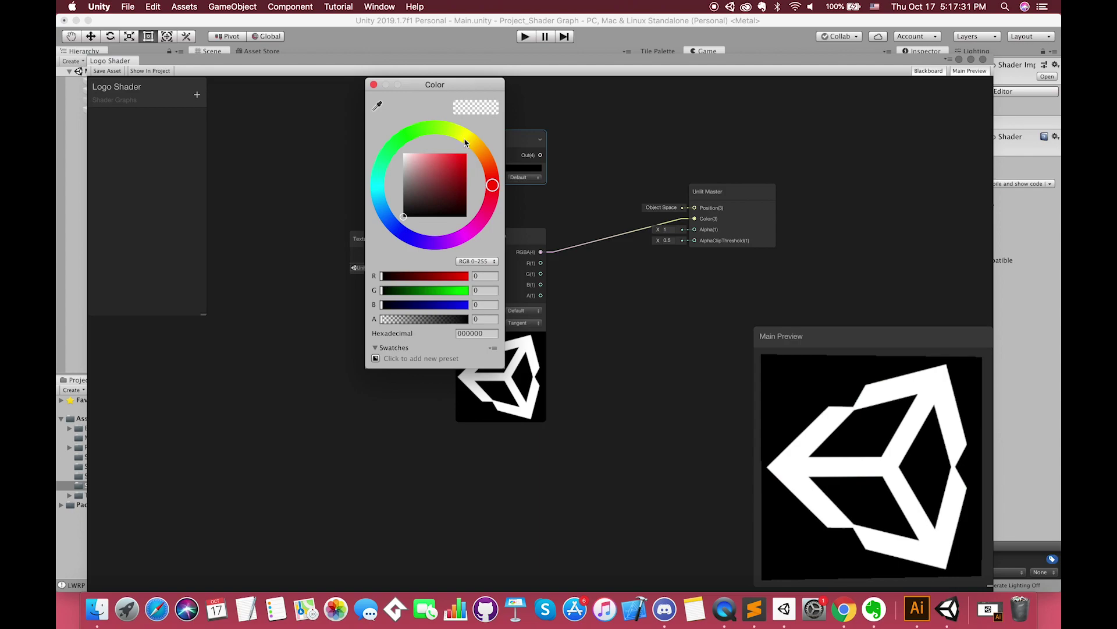
pyautogui.moveTo(437, 200); pyautogui.dragTo(437, 242)
pyautogui.click(541, 156)
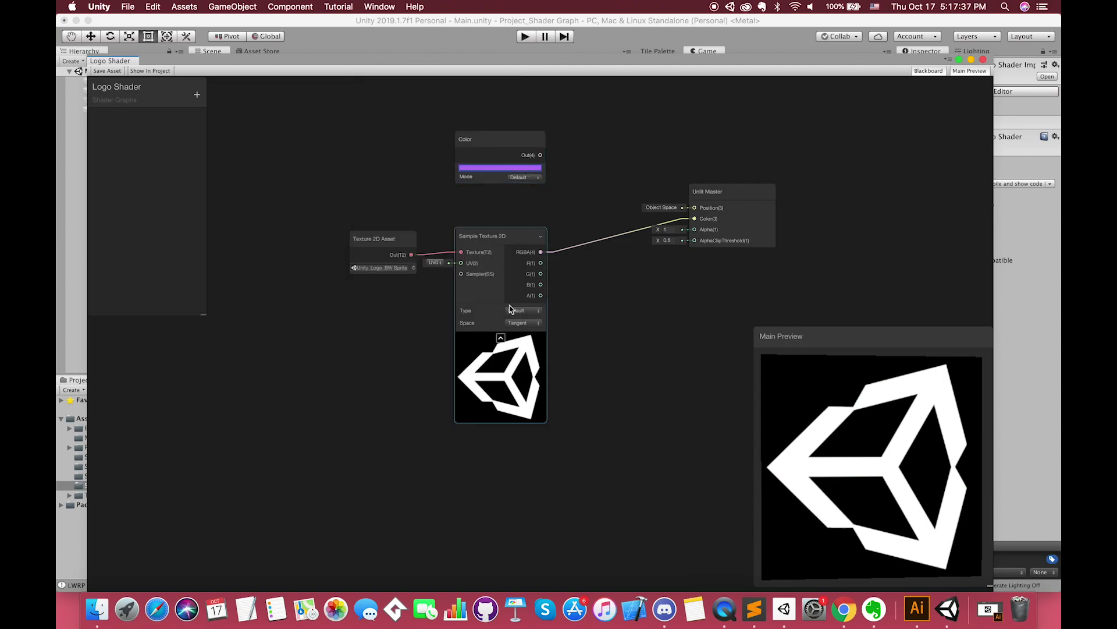
# Step: Multiply the purple Color with the sampled logo and send the result into Unlit Master's Color
pyautogui.moveTo(746, 199); pyautogui.dragTo(819, 196)
pyautogui.click(606, 200)
pyautogui.rightClick(606, 199)
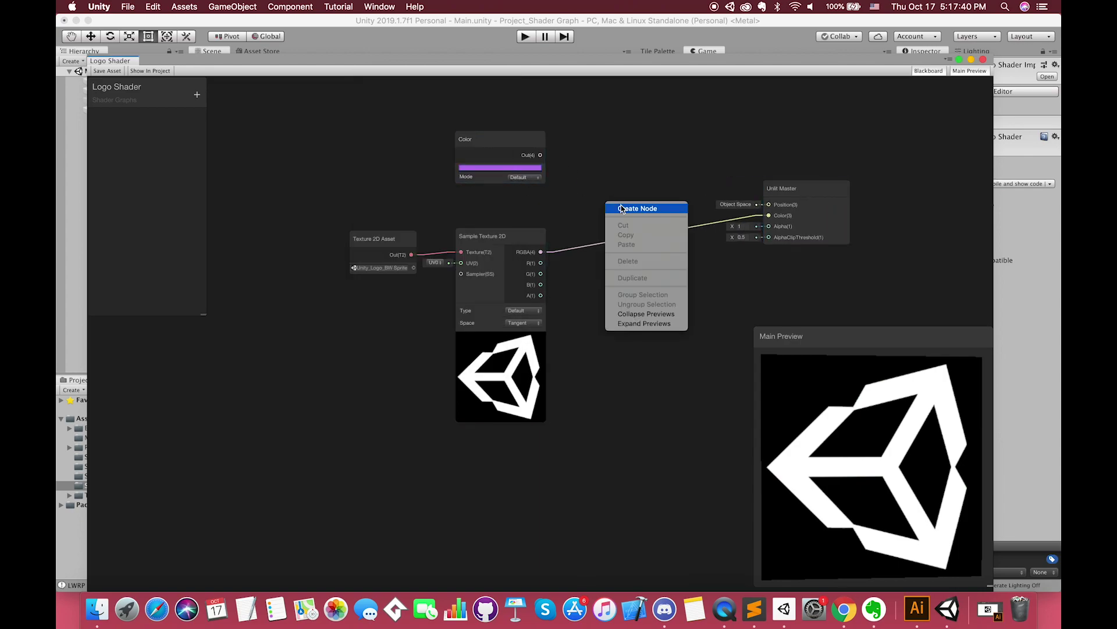
pyautogui.click(621, 207)
pyautogui.write('Mu')
pyautogui.press('Return')
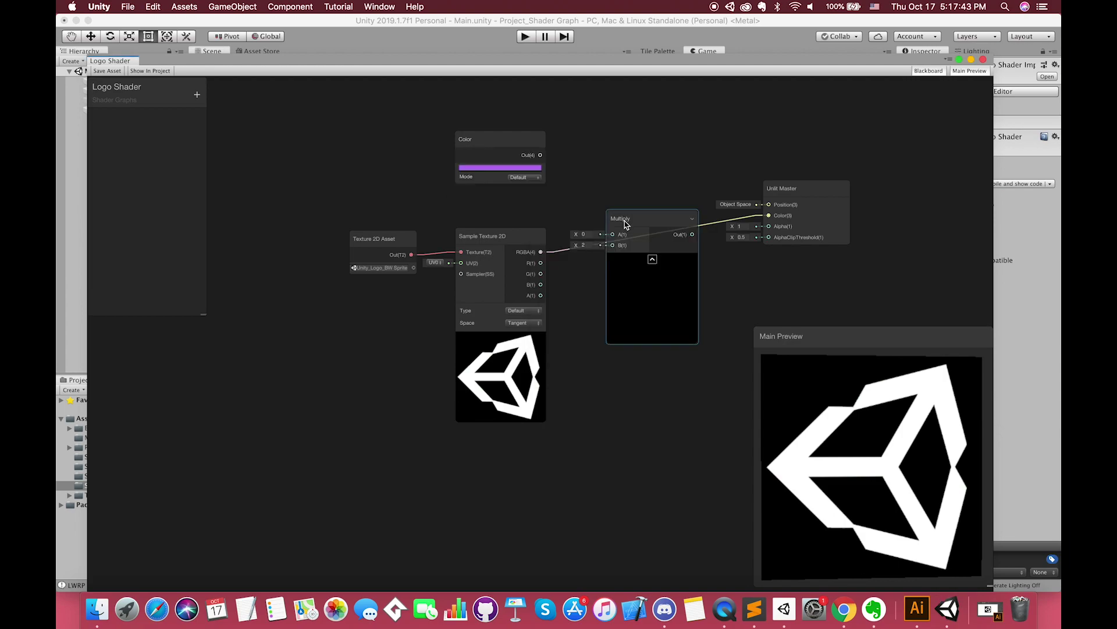
pyautogui.moveTo(651, 256); pyautogui.dragTo(628, 223)
pyautogui.moveTo(540, 155); pyautogui.dragTo(594, 204)
pyautogui.moveTo(593, 214); pyautogui.dragTo(540, 252)
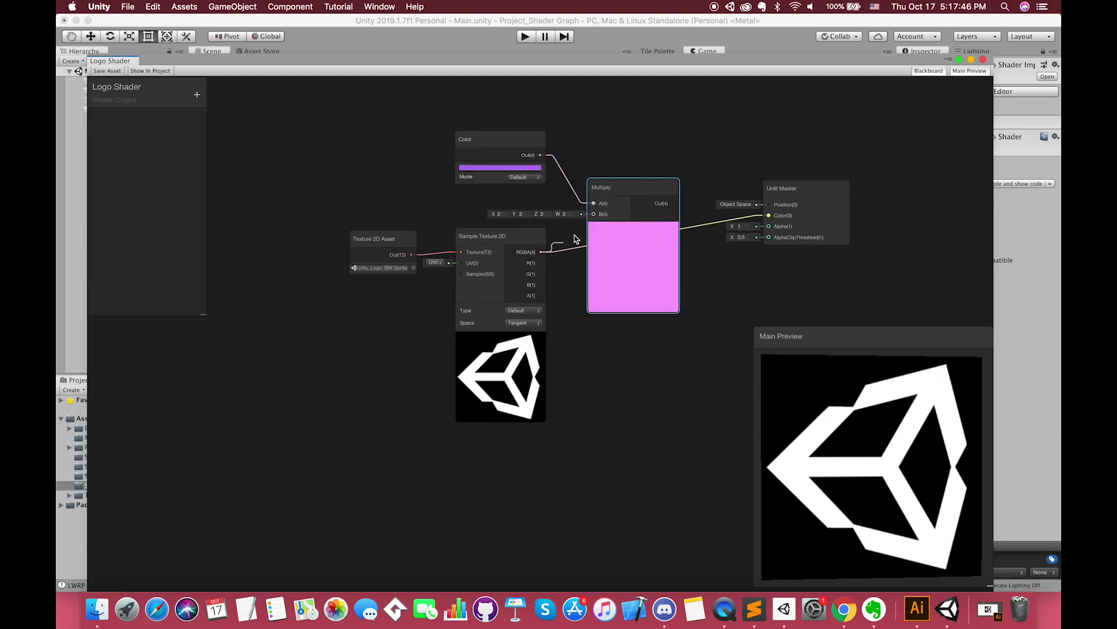
pyautogui.moveTo(674, 203); pyautogui.dragTo(769, 215)
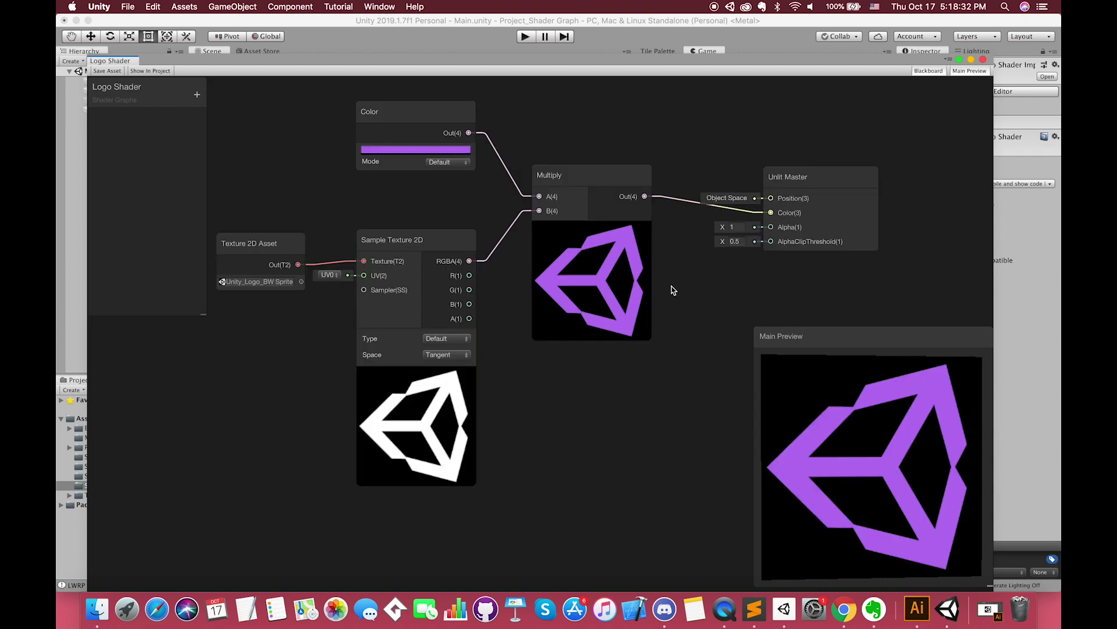
pyautogui.scroll(-3, 643, 352)
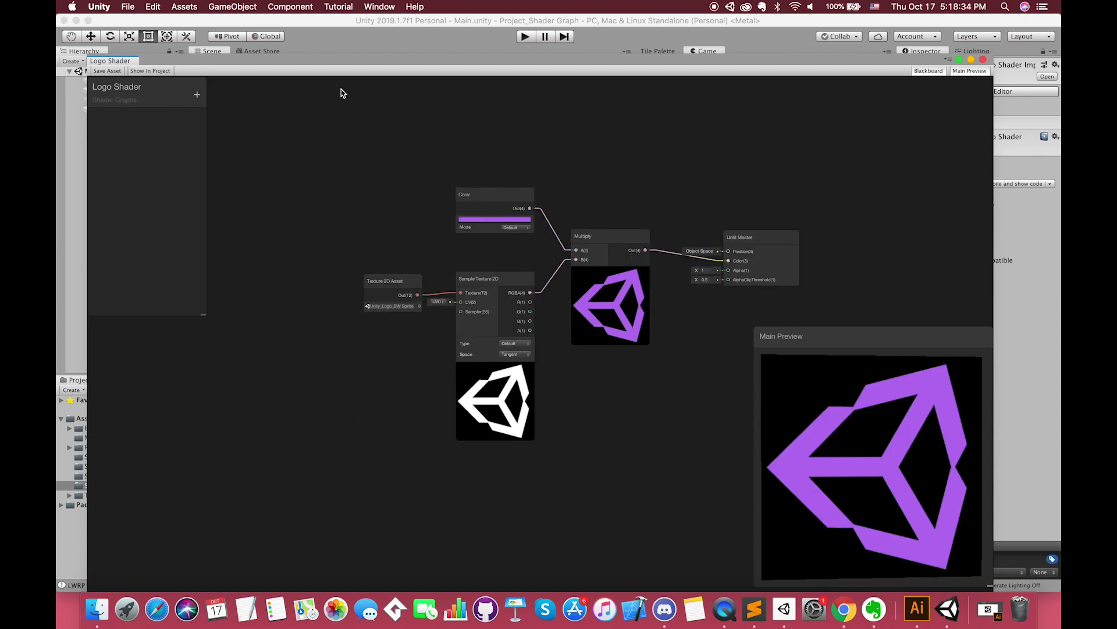
# Step: Save the shader graph and apply Logo Mat, using Logo Shader, to the Plane
pyautogui.click(106, 71)
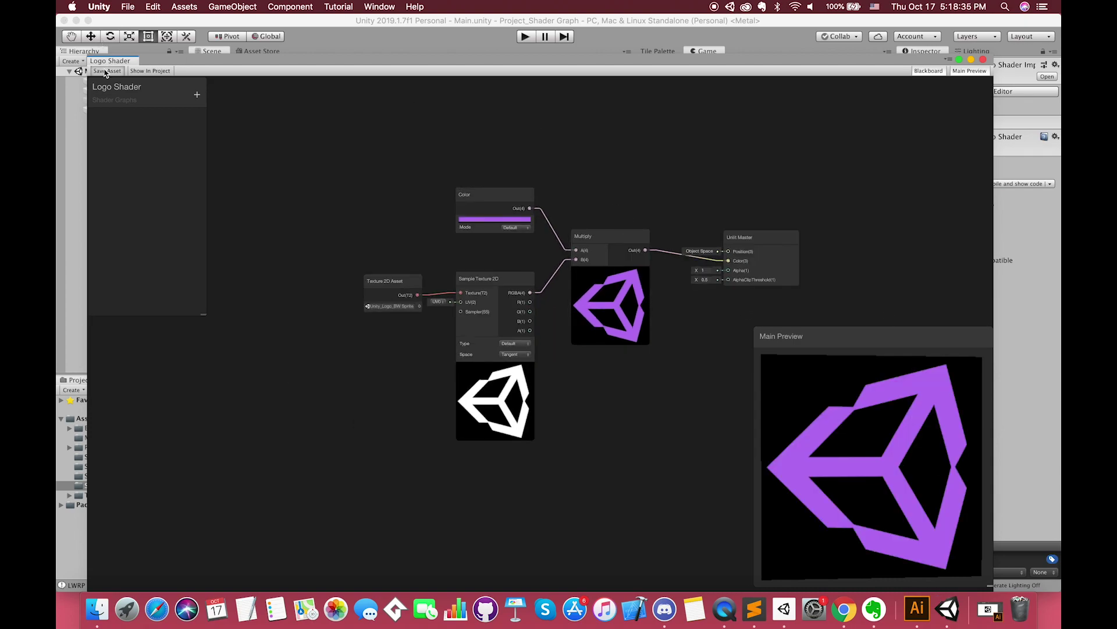
pyautogui.click(253, 29)
pyautogui.click(102, 110)
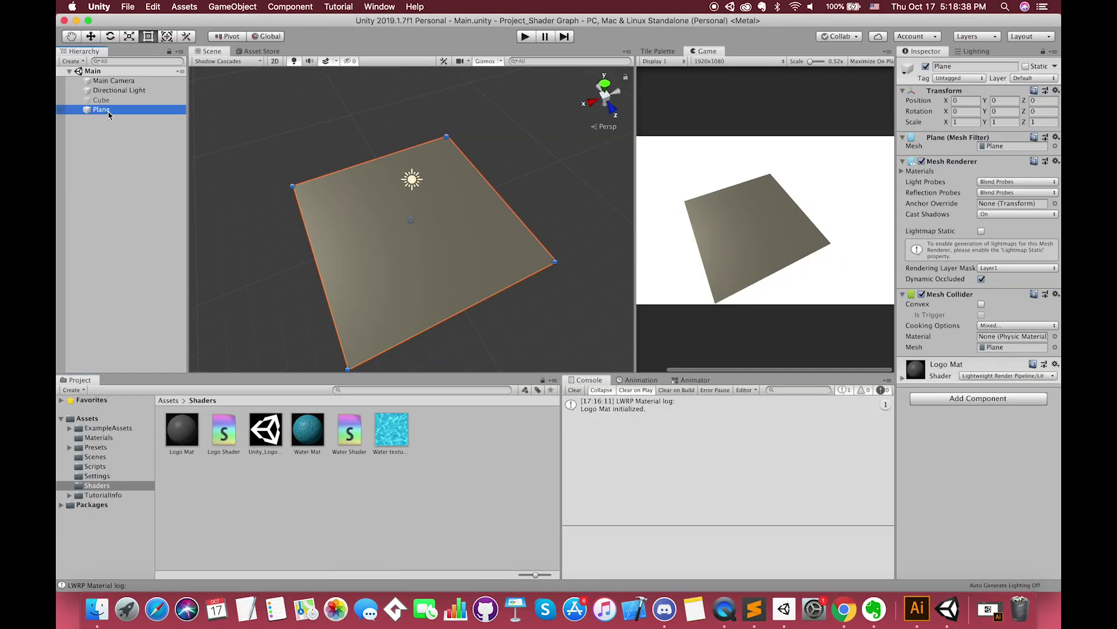
pyautogui.moveTo(190, 438); pyautogui.dragTo(422, 274)
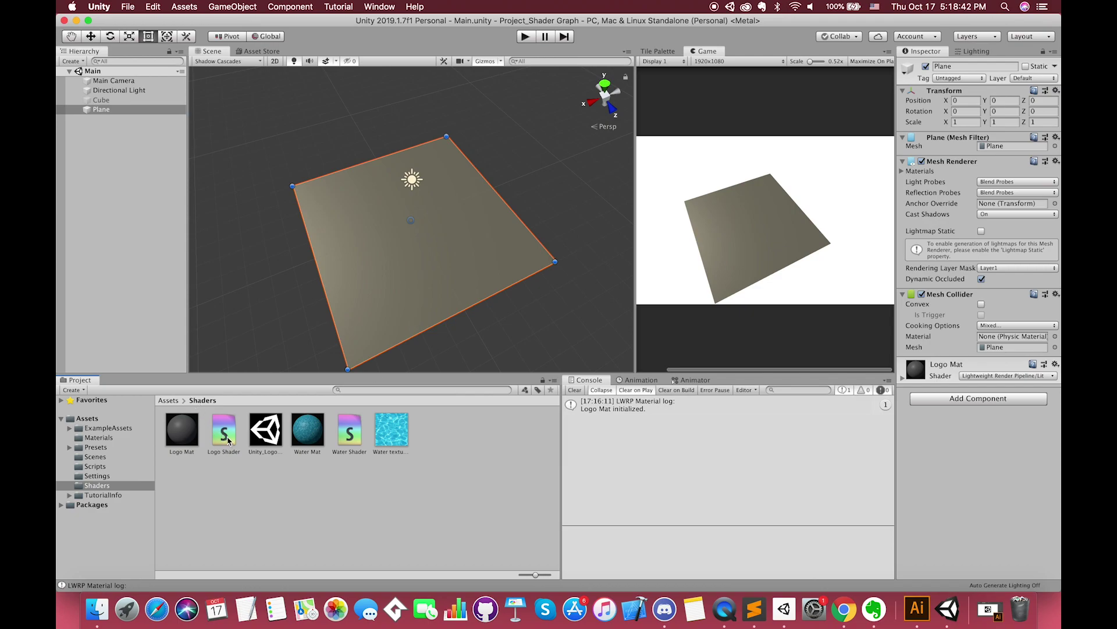
pyautogui.moveTo(228, 441); pyautogui.dragTo(969, 369)
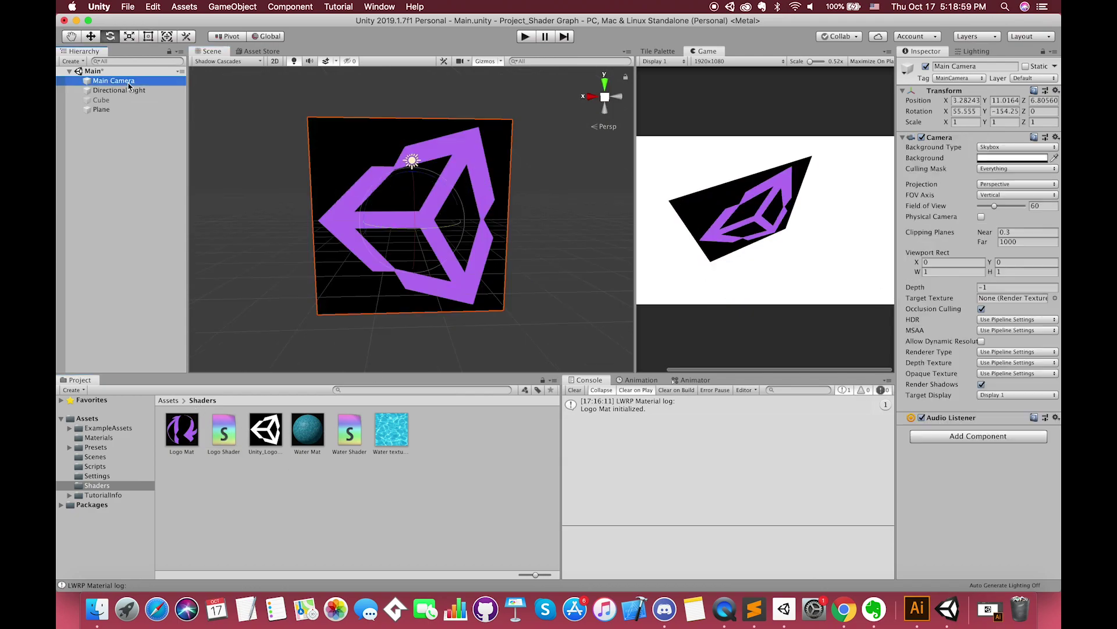
# Step: Align the Main Camera with the scene view and import Strip Texture 2.jpg into Shaders
pyautogui.click(127, 83)
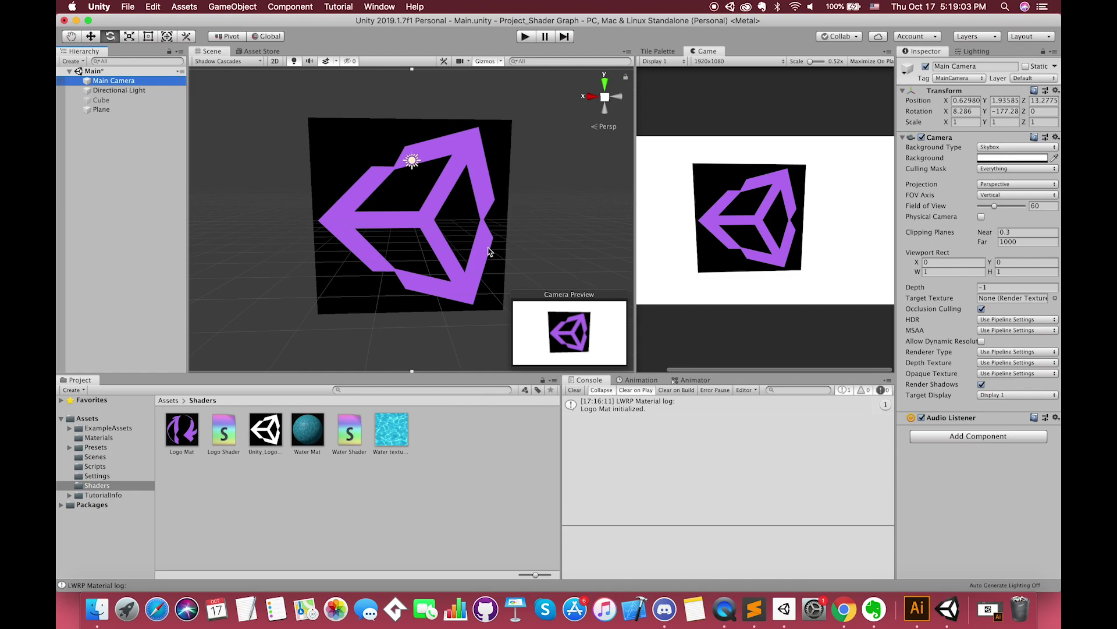
pyautogui.keyDown('alt'); pyautogui.moveTo(489, 252); pyautogui.dragTo(477, 252); pyautogui.keyUp('alt')
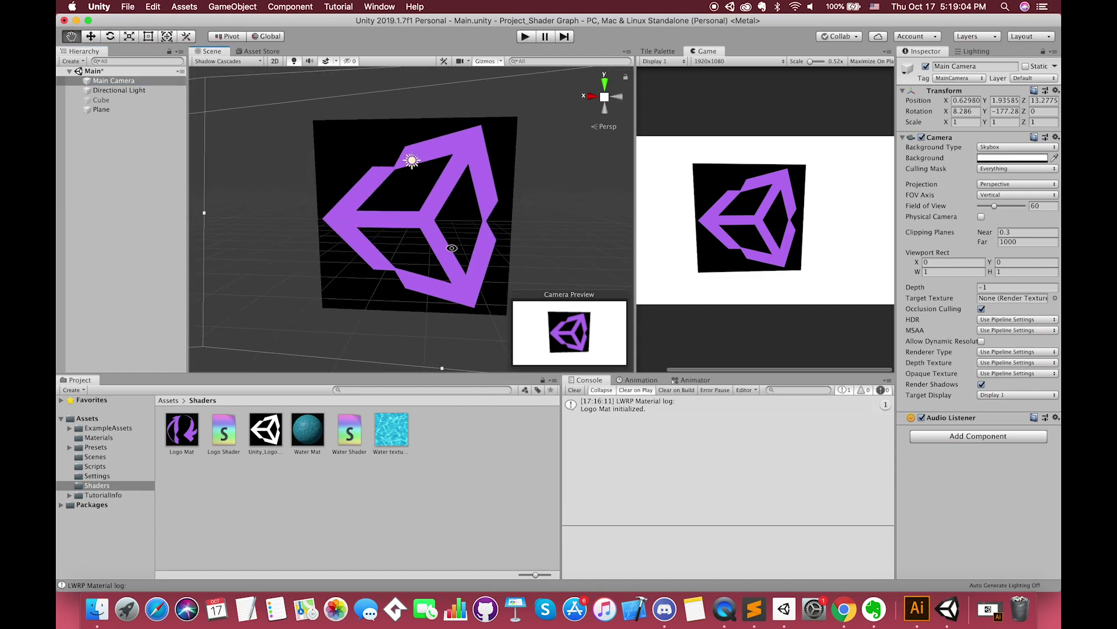
pyautogui.click(152, 83)
pyautogui.press('super+shift+f')
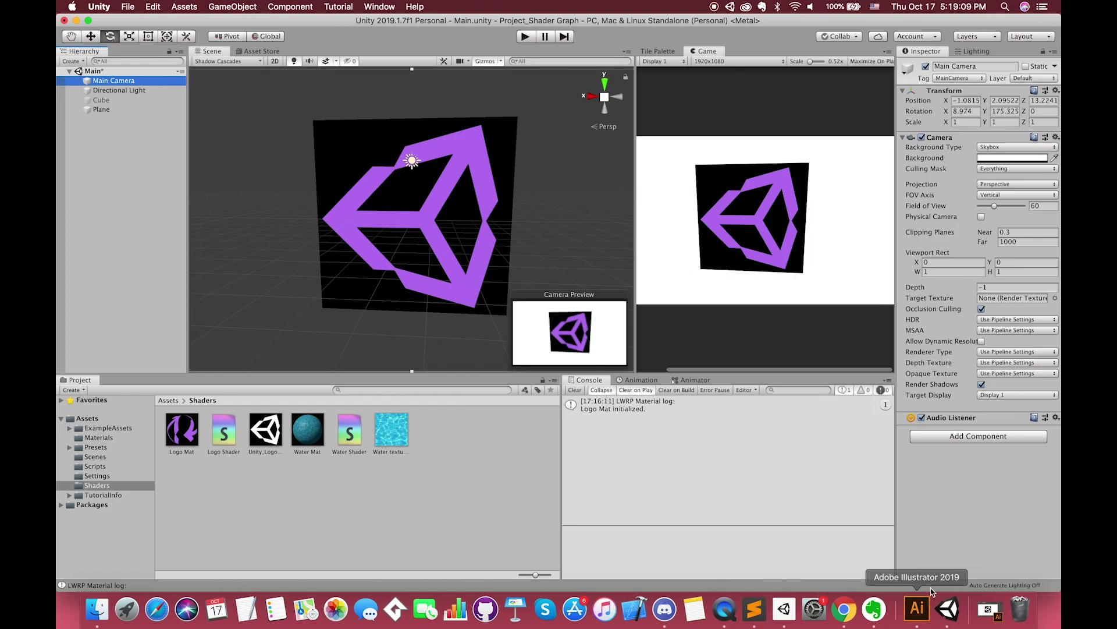
pyautogui.click(97, 608)
pyautogui.moveTo(516, 153); pyautogui.dragTo(275, 513)
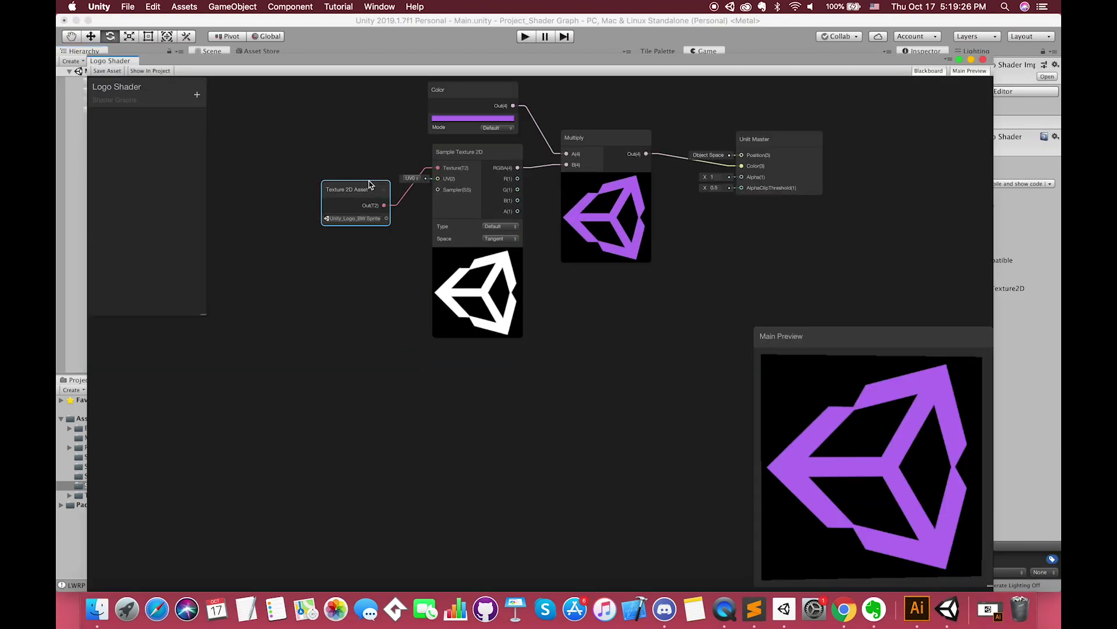
# Step: Tidy the graph nodes and add a Sample Texture 2D reading Strip Texture 2
pyautogui.moveTo(349, 198); pyautogui.dragTo(349, 163)
pyautogui.moveTo(600, 138); pyautogui.dragTo(621, 138)
pyautogui.click(352, 407)
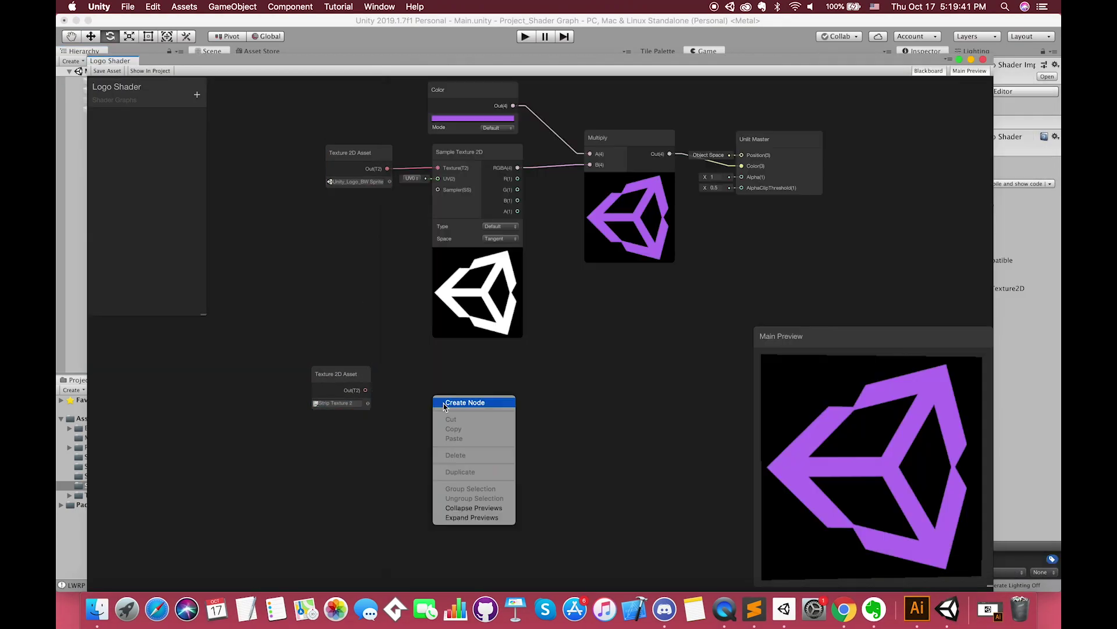
pyautogui.click(451, 401)
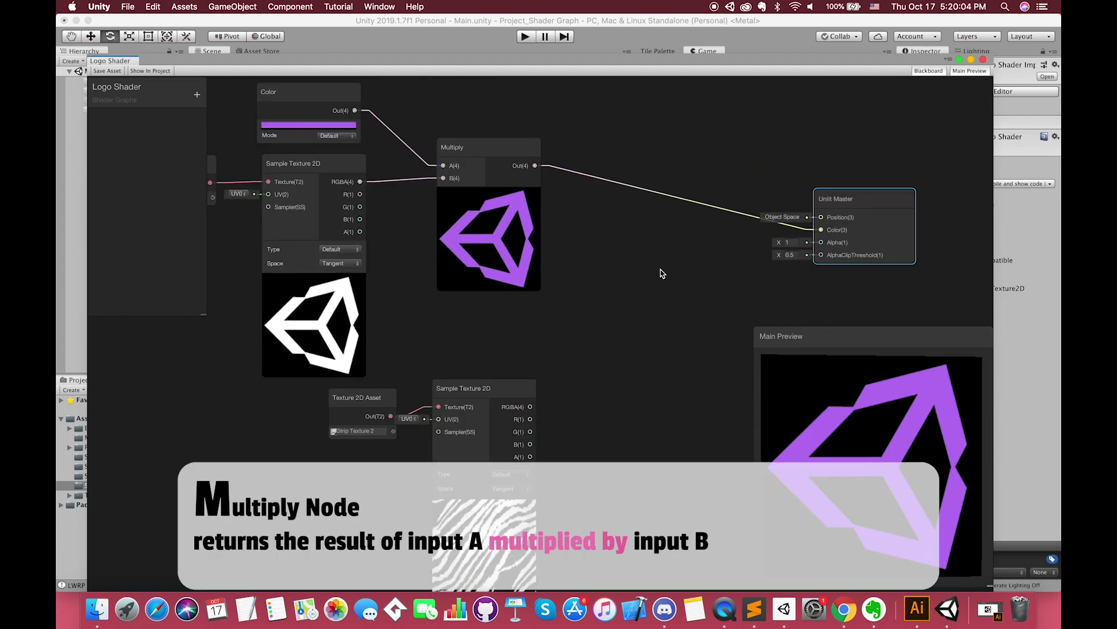
# Step: Multiply the purple logo by the stripe texture and feed the result into Unlit Master Color
pyautogui.rightClick(628, 272)
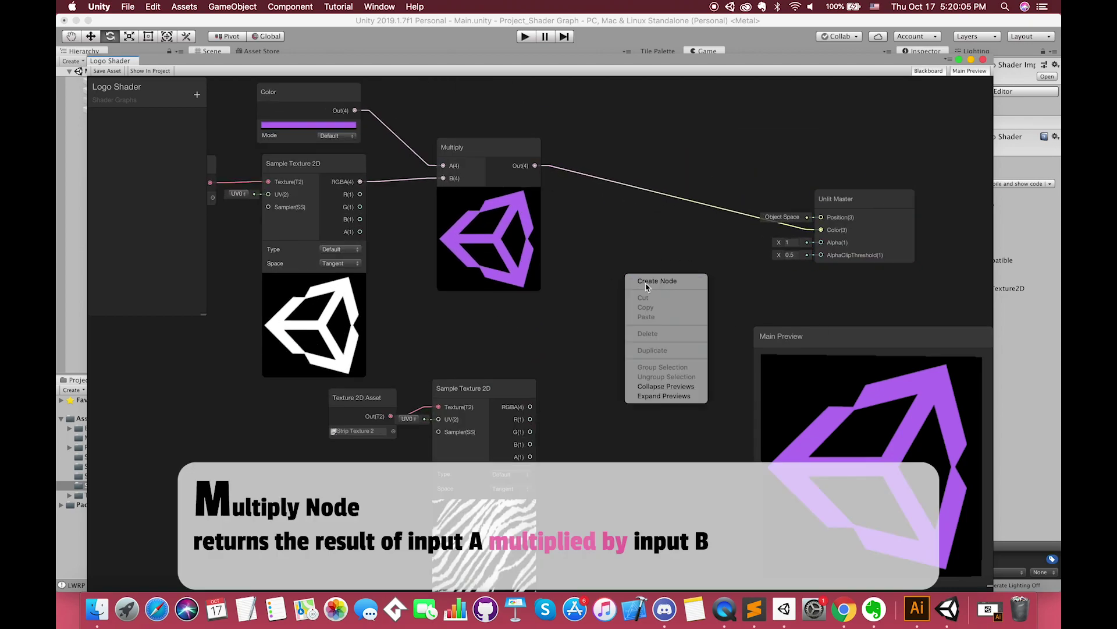
pyautogui.click(647, 286)
pyautogui.write('multiply')
pyautogui.press('Return')
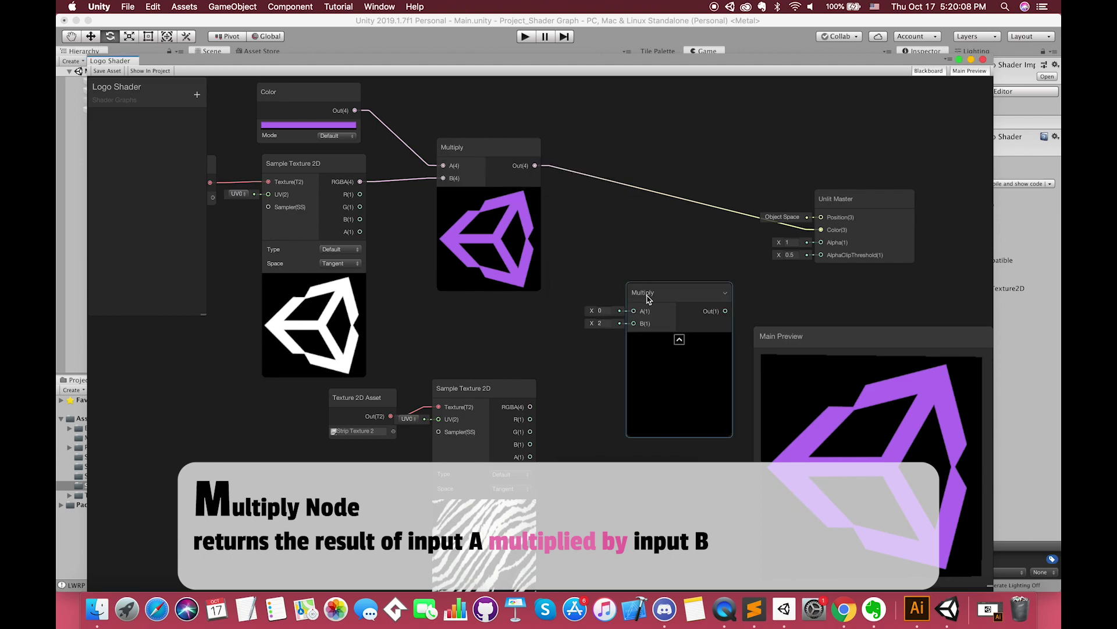
pyautogui.moveTo(536, 167); pyautogui.dragTo(606, 284)
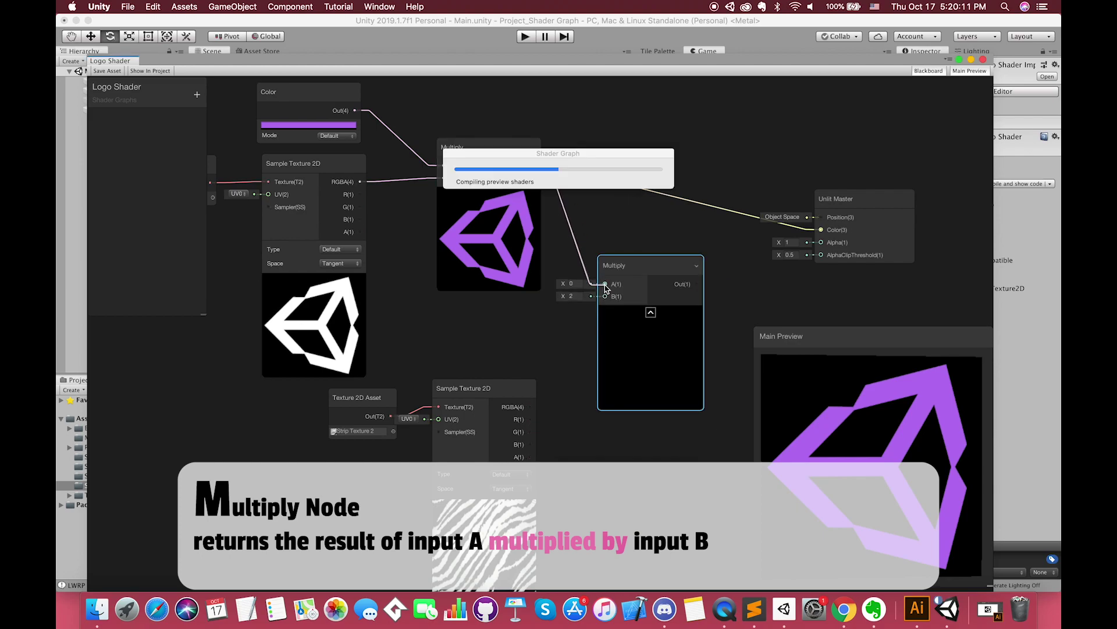
pyautogui.moveTo(531, 406); pyautogui.dragTo(605, 297)
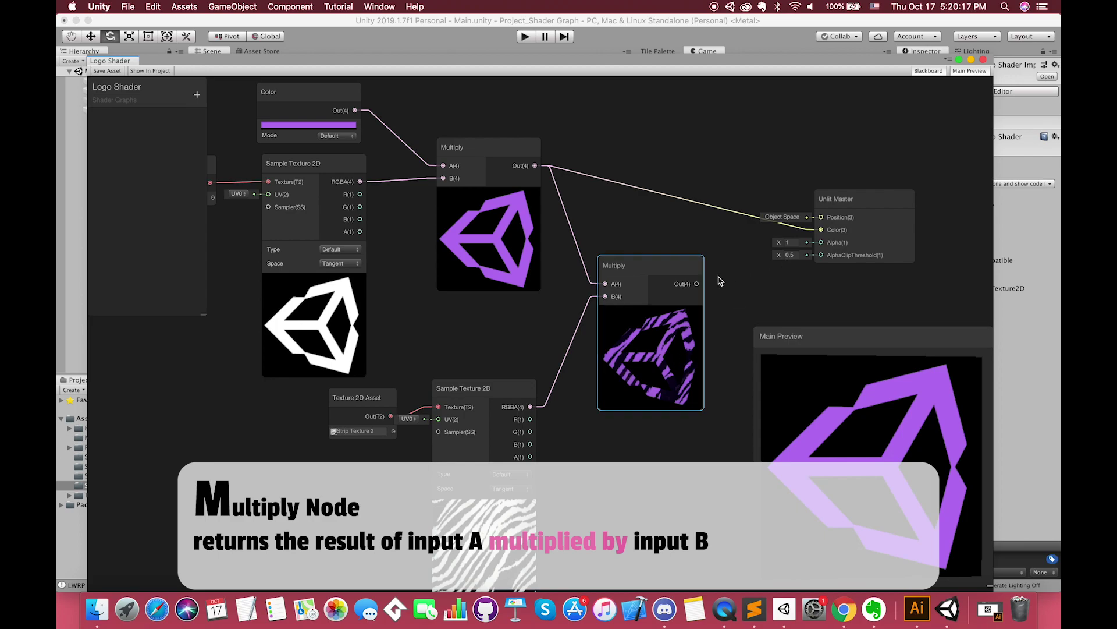
pyautogui.moveTo(697, 284); pyautogui.dragTo(821, 230)
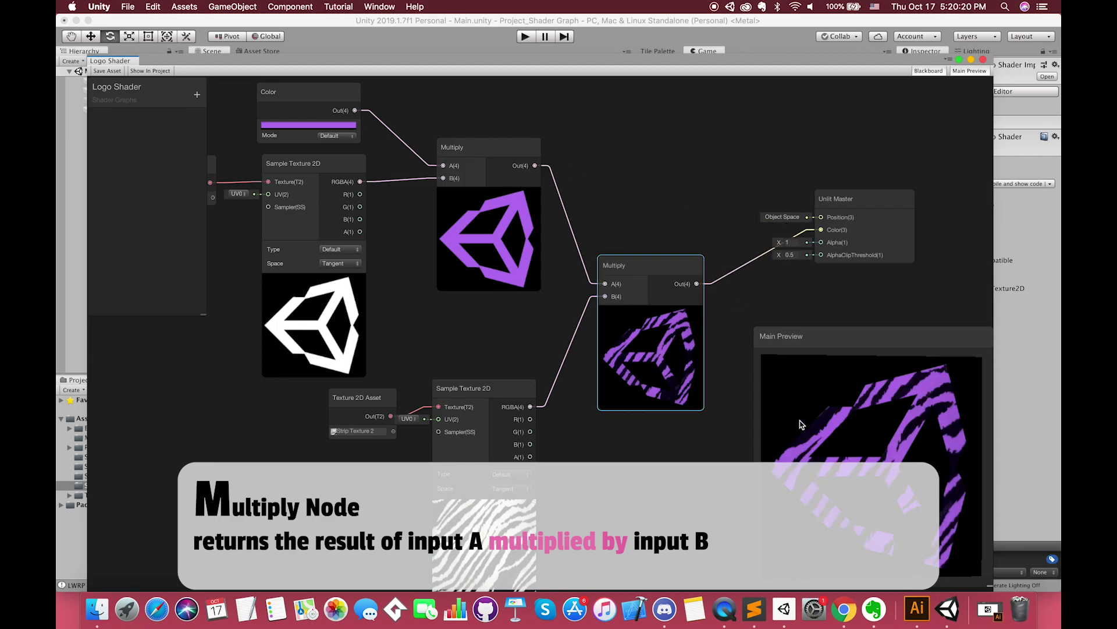
pyautogui.scroll(-2, 669, 424)
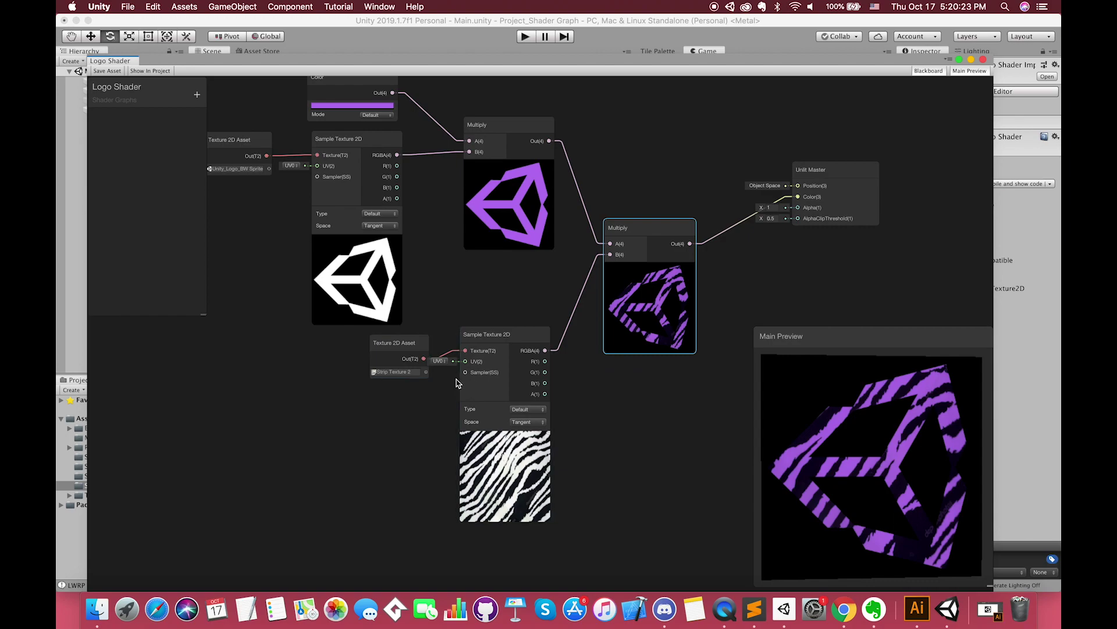
pyautogui.moveTo(402, 343); pyautogui.dragTo(447, 262)
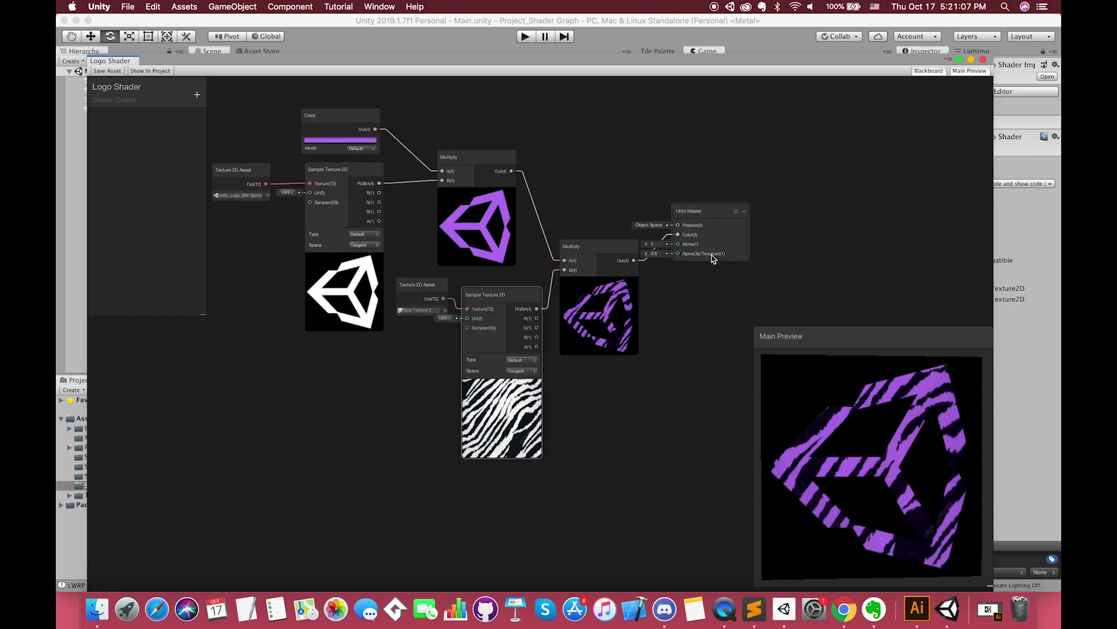
pyautogui.scroll(1, 756, 226)
# Step: Set Unlit Master to Transparent surface with Additive blend and save the Logo Shader graph
pyautogui.click(730, 210)
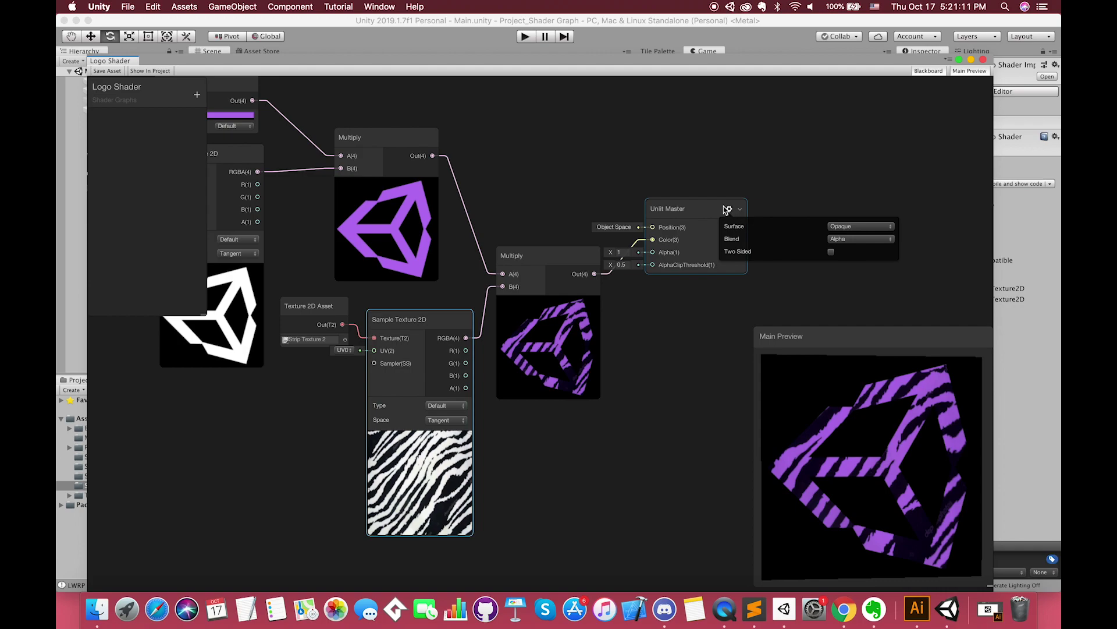
pyautogui.click(838, 226)
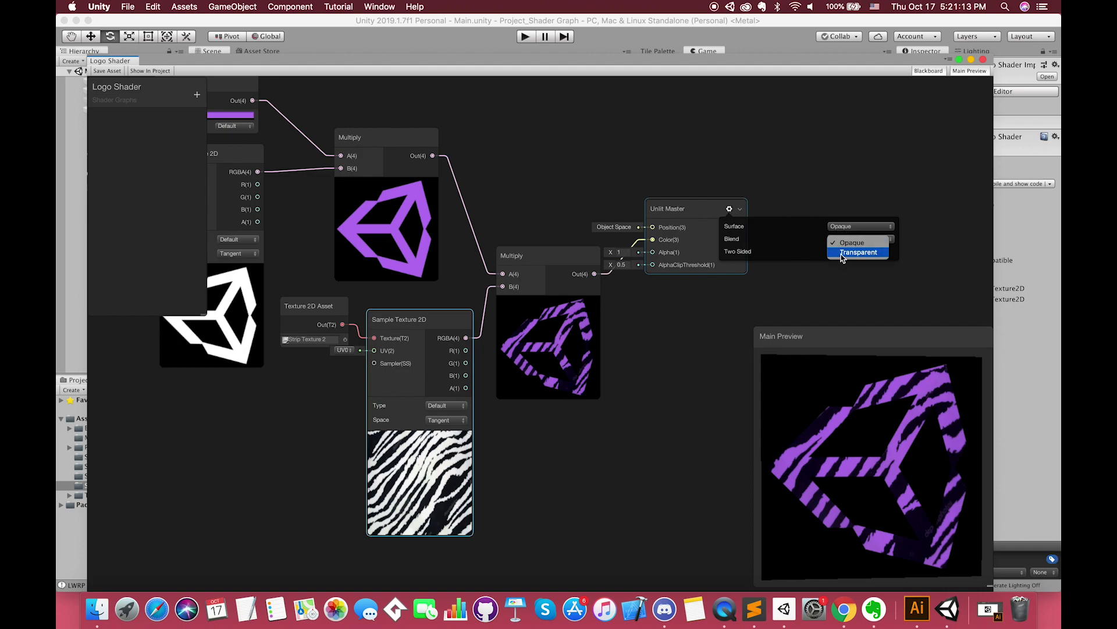
pyautogui.click(843, 252)
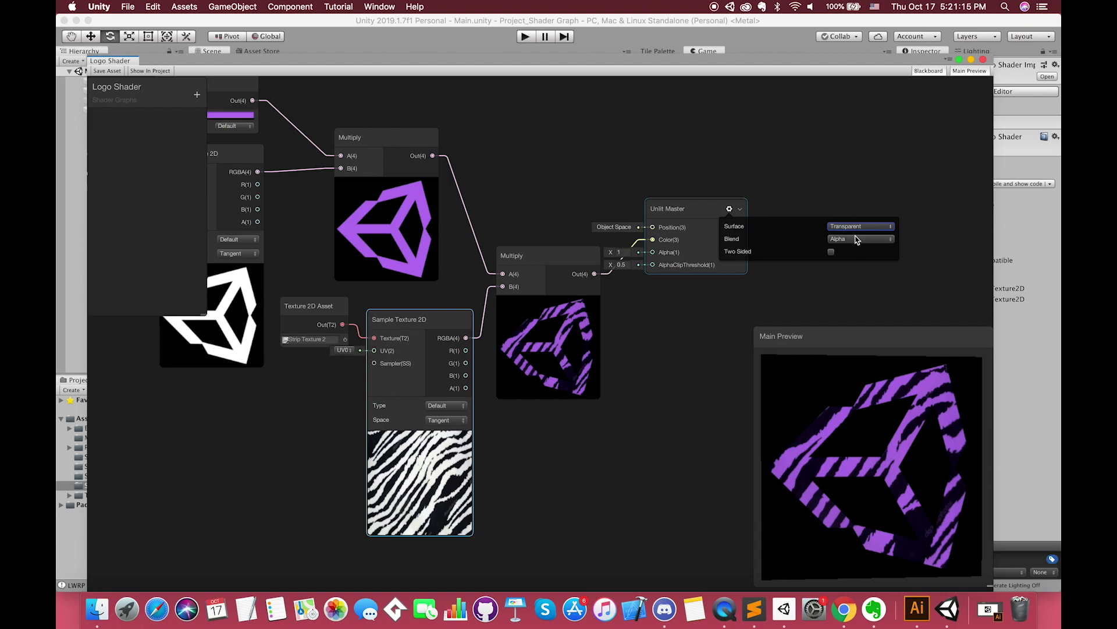
pyautogui.click(99, 71)
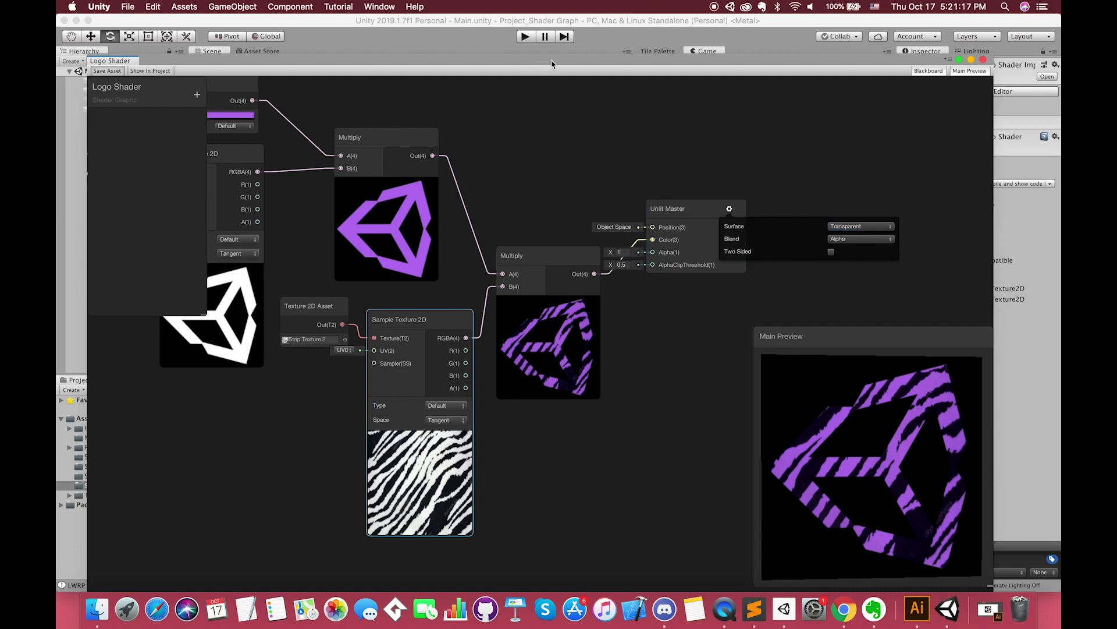
pyautogui.moveTo(558, 64); pyautogui.dragTo(541, 239)
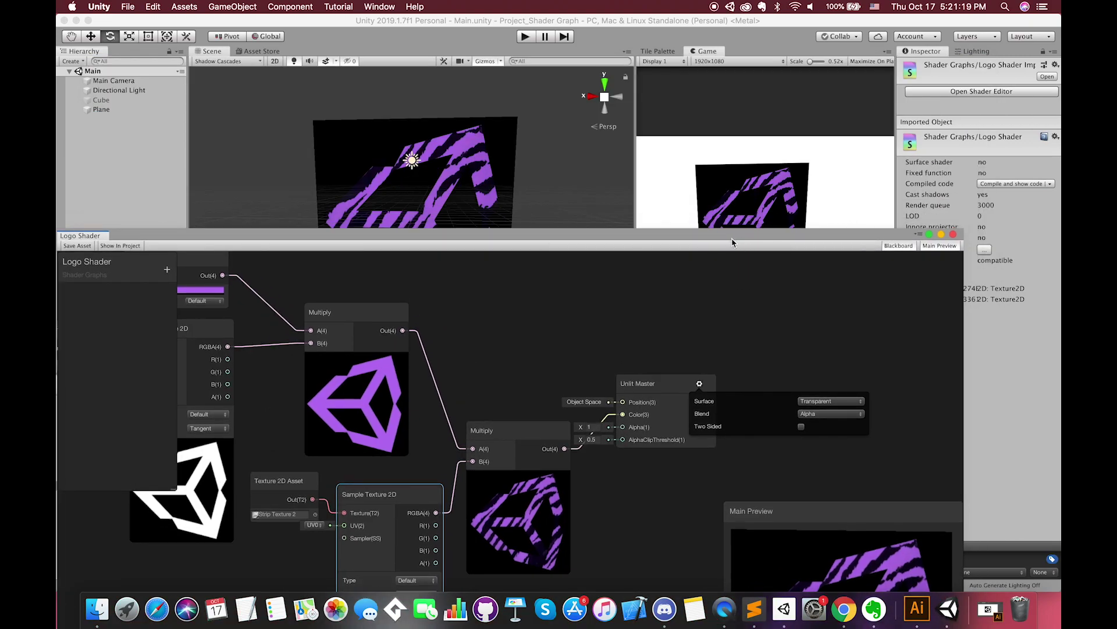
pyautogui.moveTo(732, 242); pyautogui.dragTo(764, 35)
pyautogui.click(838, 228)
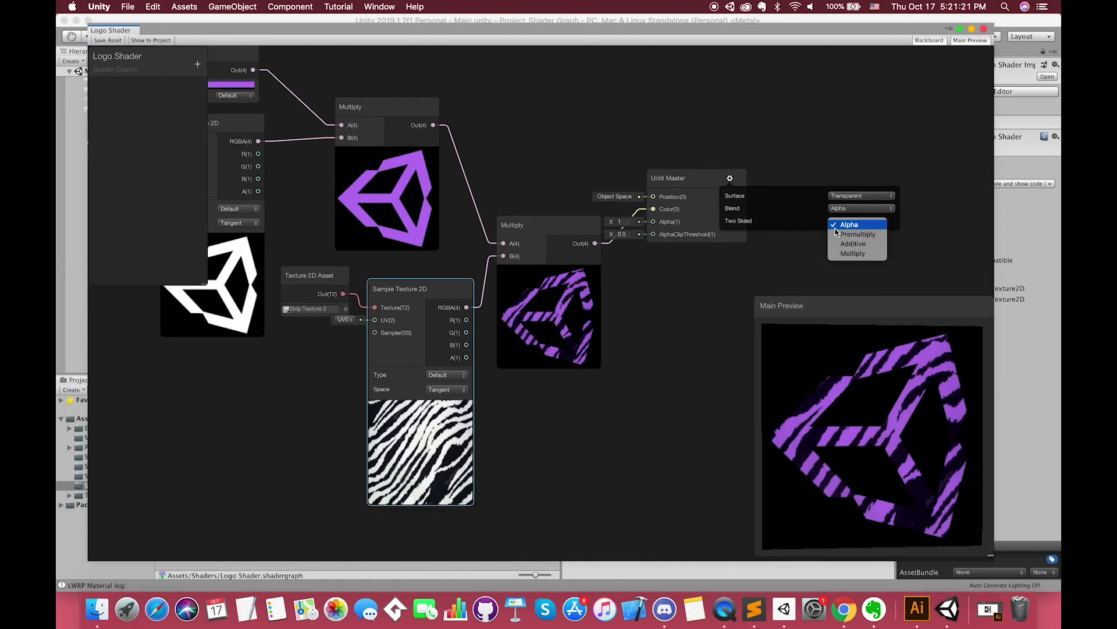
pyautogui.click(854, 244)
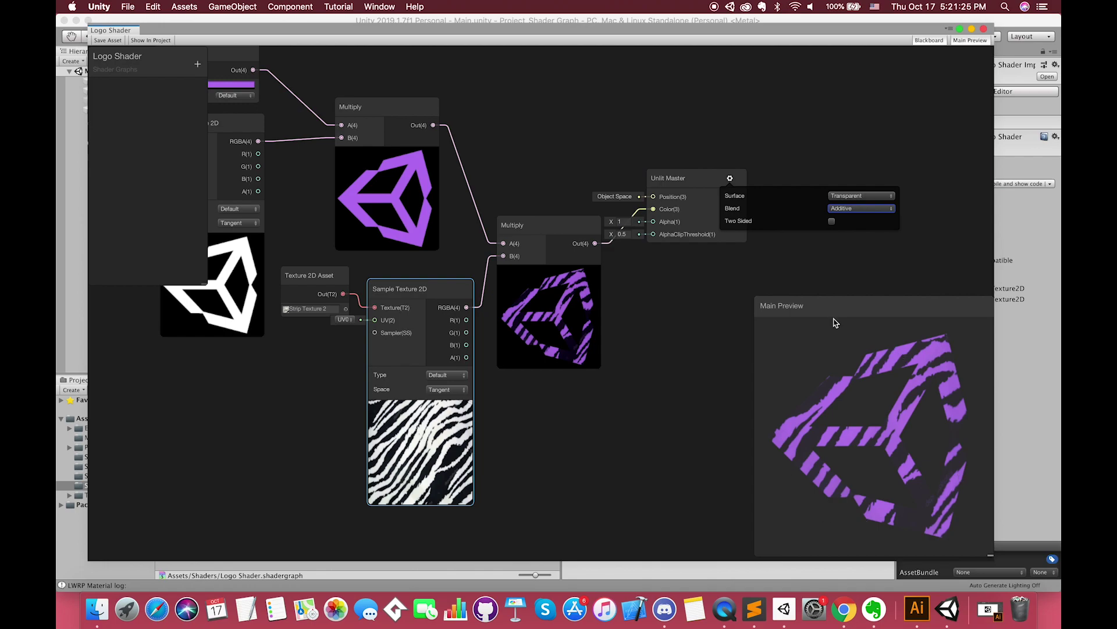
pyautogui.click(97, 44)
# Step: Change the Main Camera background colour to dark navy
pyautogui.moveTo(560, 28); pyautogui.dragTo(556, 249)
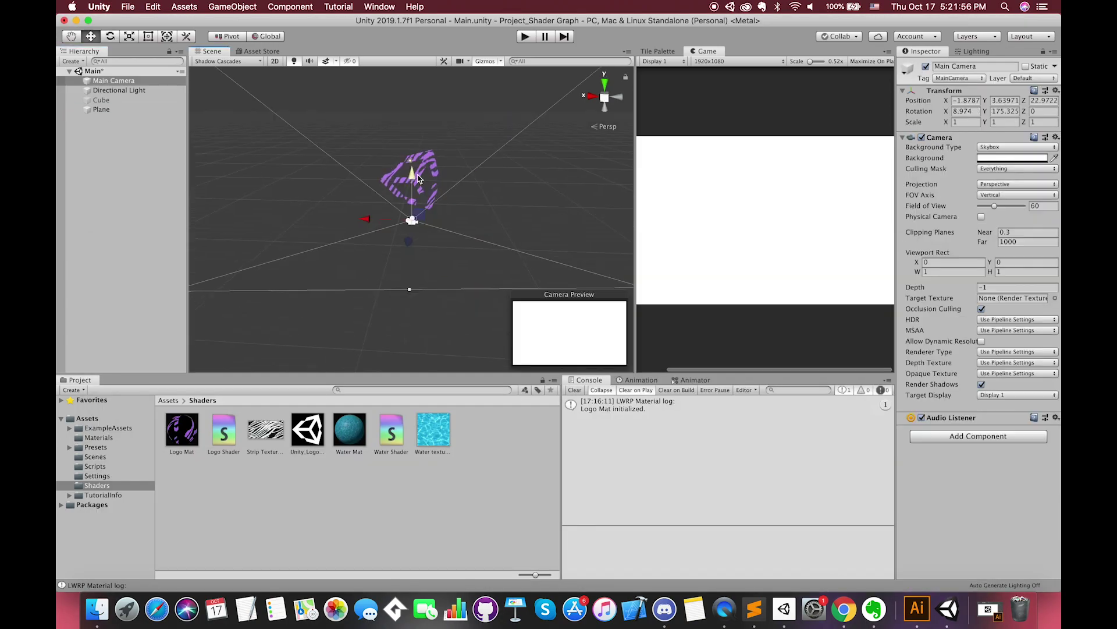
pyautogui.click(1015, 158)
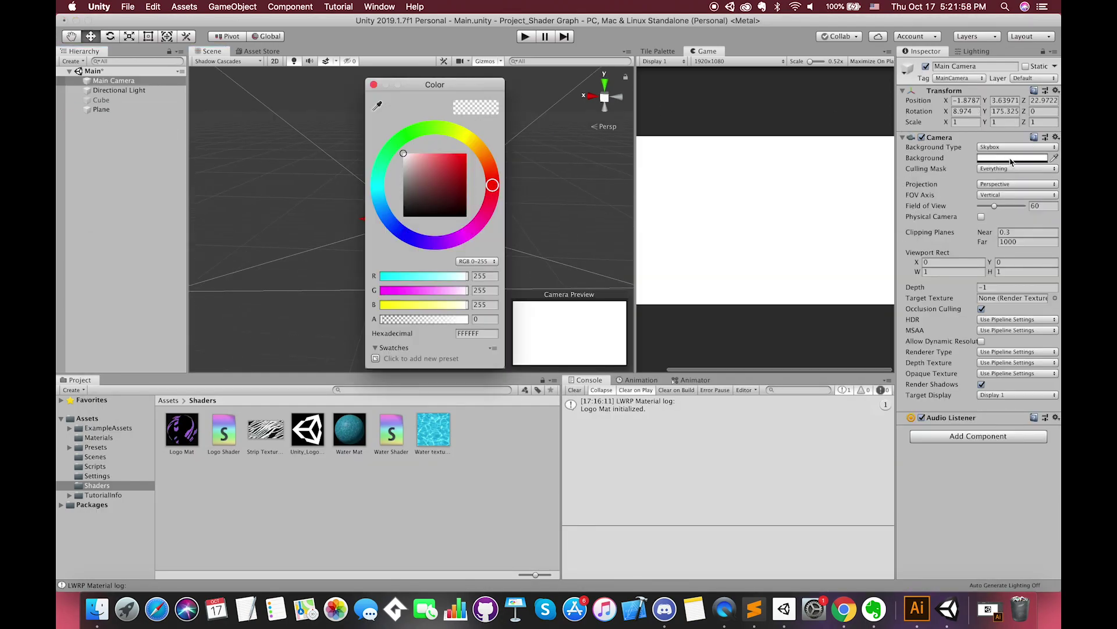
pyautogui.moveTo(412, 196)
pyautogui.mouseDown()
pyautogui.moveTo(430, 168)
pyautogui.moveTo(422, 206)
pyautogui.moveTo(386, 119)
pyautogui.moveTo(372, 178)
pyautogui.moveTo(443, 193)
pyautogui.mouseUp()
pyautogui.moveTo(494, 164); pyautogui.dragTo(393, 145)
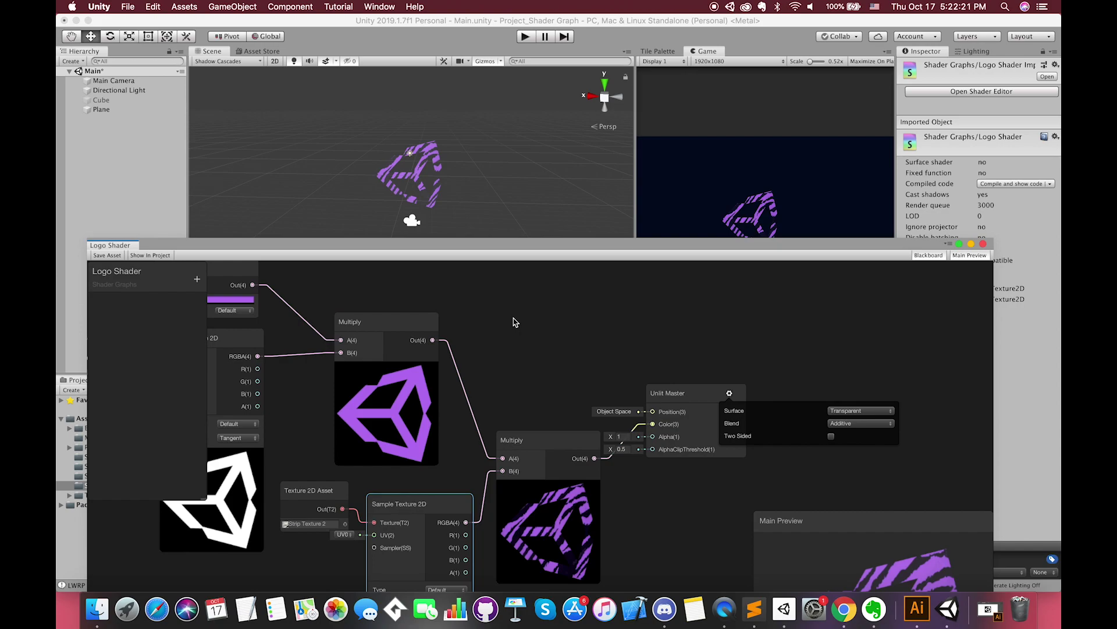
pyautogui.moveTo(583, 249); pyautogui.dragTo(592, 36)
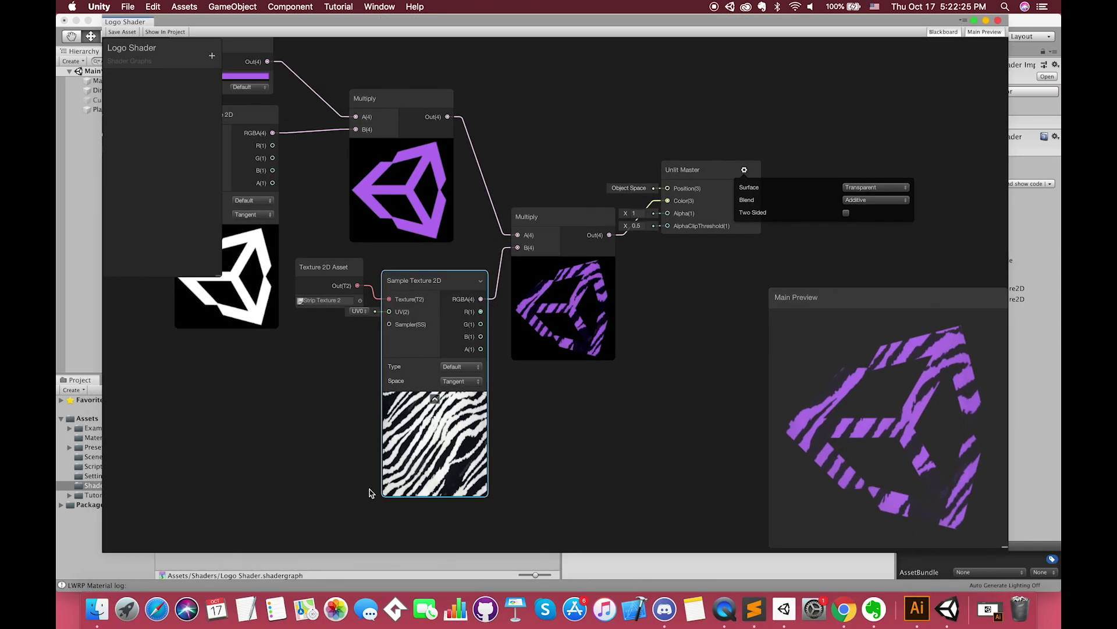
# Step: In Illustrator, duplicate white stripes evenly down the block and delete the green background
pyautogui.click(245, 582)
pyautogui.click(97, 609)
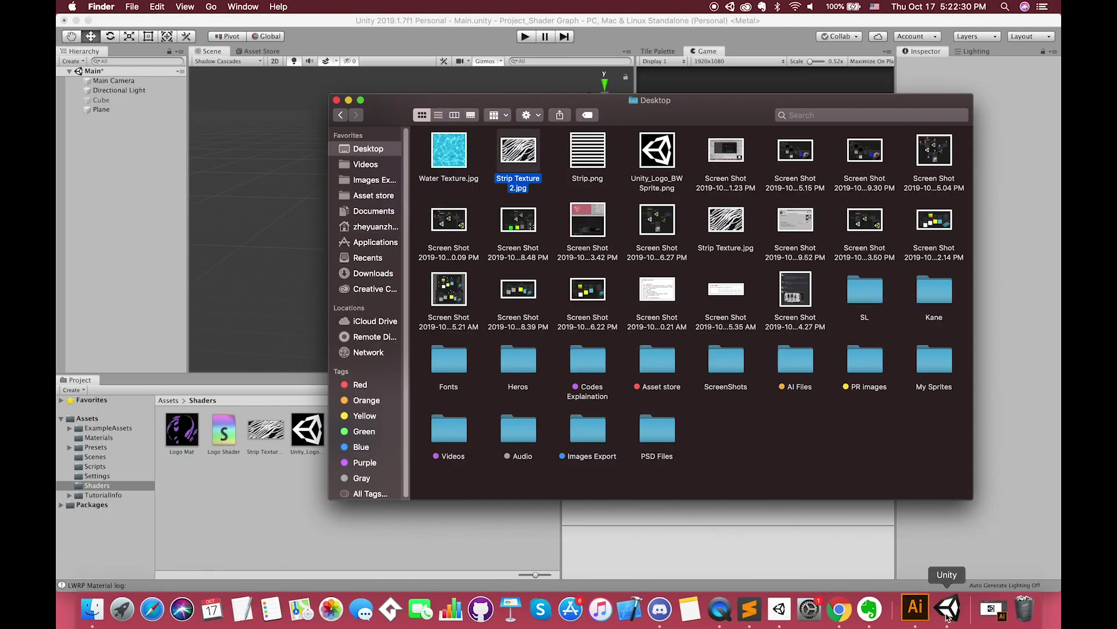
pyautogui.click(916, 609)
pyautogui.click(137, 64)
pyautogui.keyDown('alt'); pyautogui.moveTo(590, 267); pyautogui.dragTo(590, 287); pyautogui.keyUp('alt')
pyautogui.press('super+d')
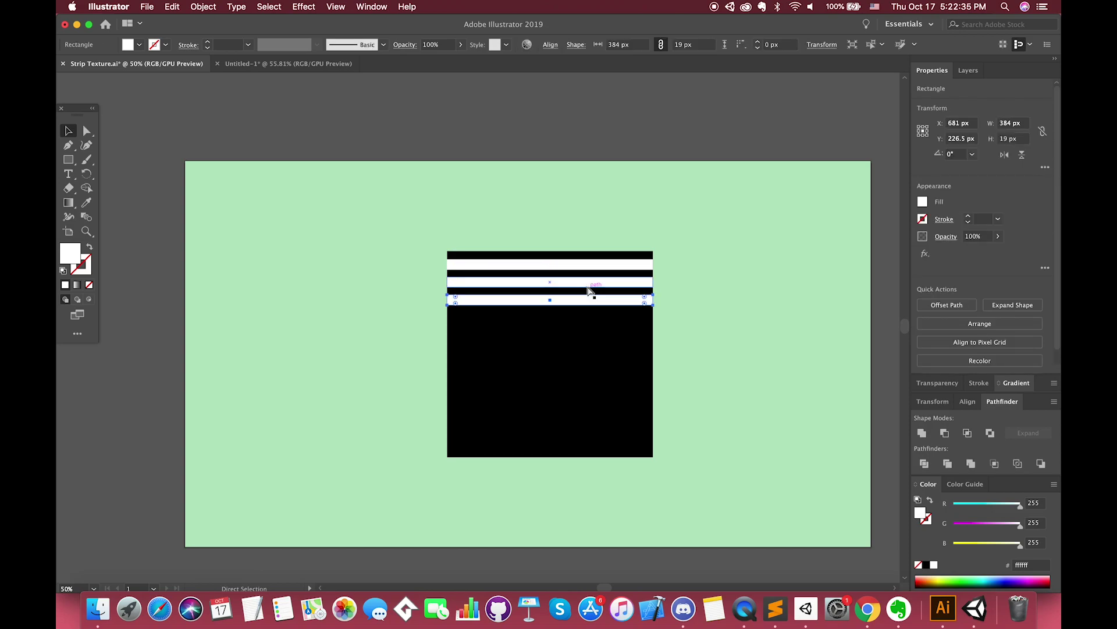
pyautogui.press('super+d')
pyautogui.press('super+d')
pyautogui.press('super+d')
pyautogui.press('super+d')
pyautogui.press('super+d')
pyautogui.press('super+d')
pyautogui.press('super+d')
pyautogui.press('super+d')
pyautogui.press('super+d')
pyautogui.press('super+shift+a')
pyautogui.click(474, 174)
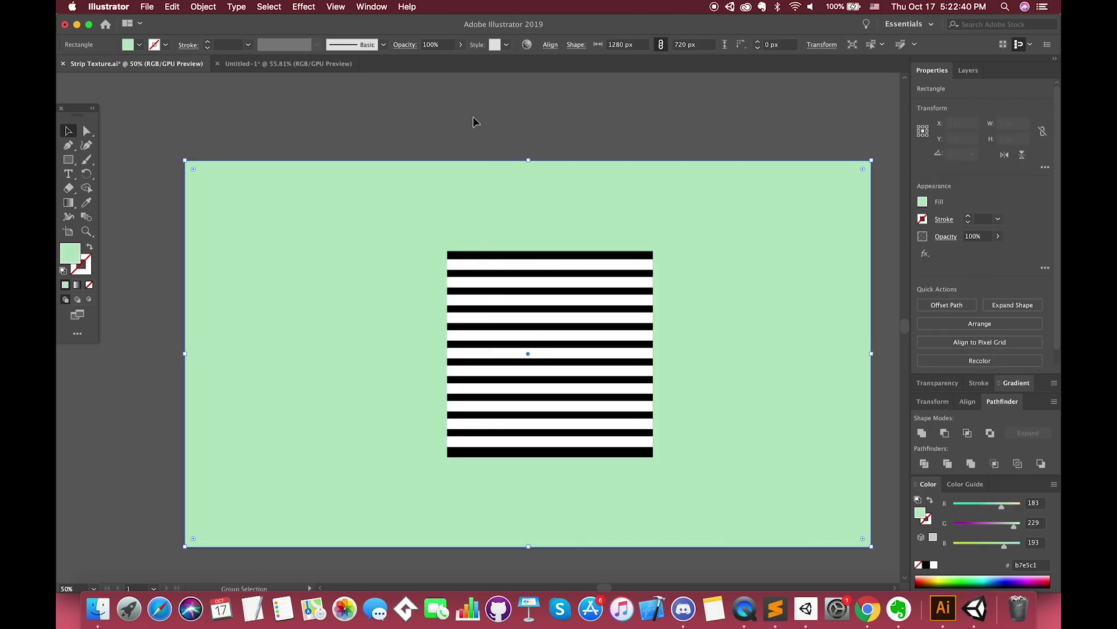
pyautogui.press('Delete')
# Step: Swap the Texture 2D Asset node's texture to the new Strip image
pyautogui.press('super+Tab')
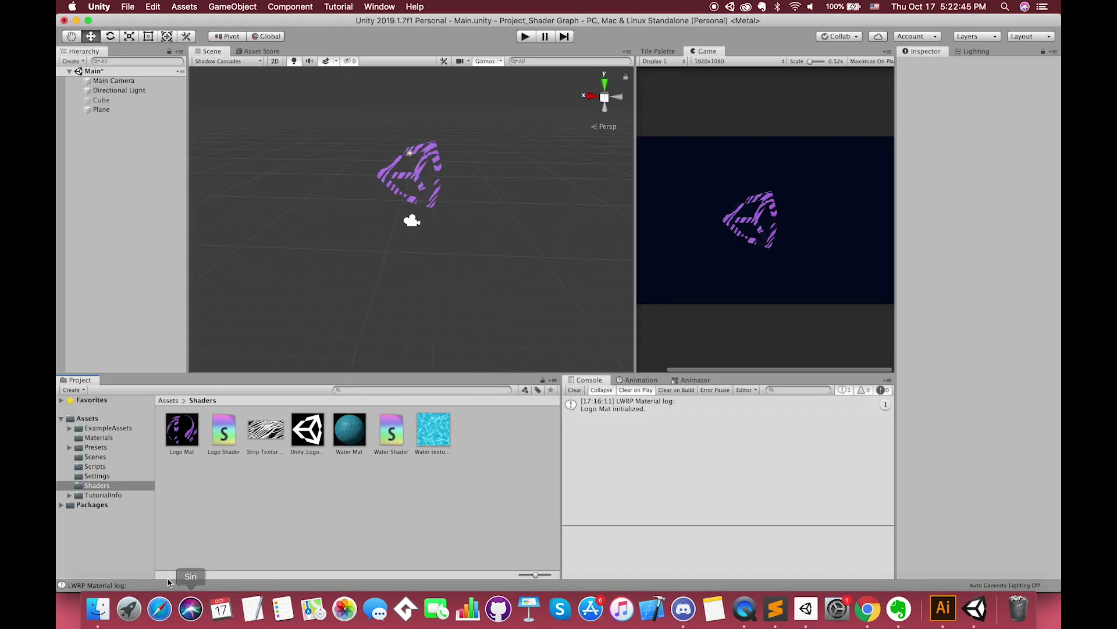
pyautogui.press('super+Tab')
pyautogui.press('super+Tab')
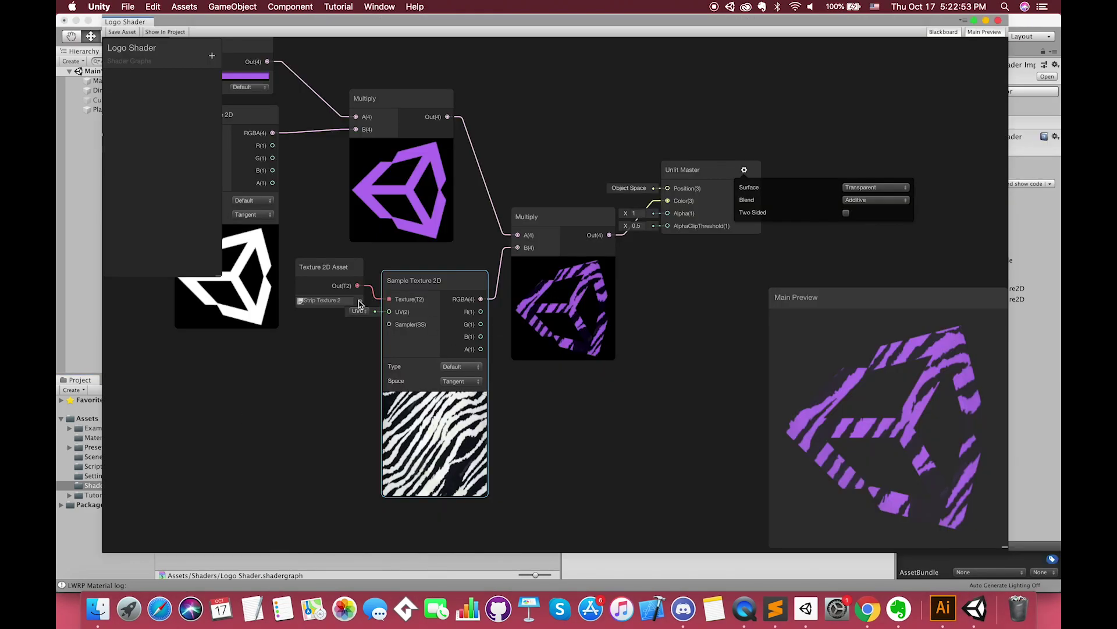
pyautogui.click(360, 301)
pyautogui.doubleClick(671, 401)
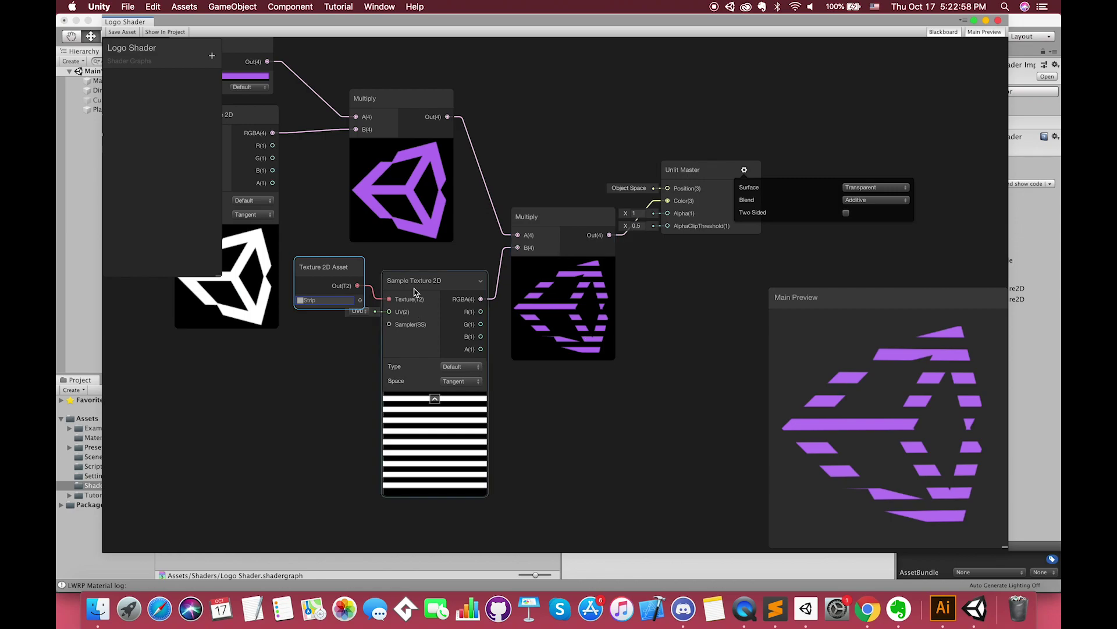
pyautogui.click(559, 217)
# Step: Add a Tiling And Offset node and wire its Out into the Strip sampler's UV
pyautogui.moveTo(559, 217); pyautogui.dragTo(570, 255)
pyautogui.rightClick(346, 301)
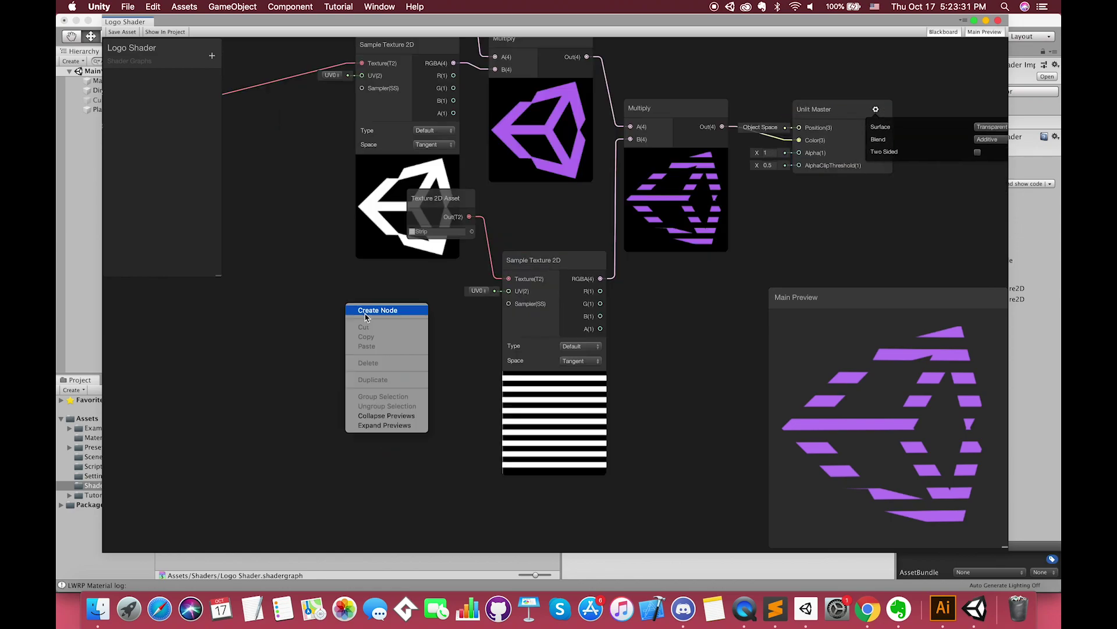
pyautogui.click(365, 309)
pyautogui.press('Escape')
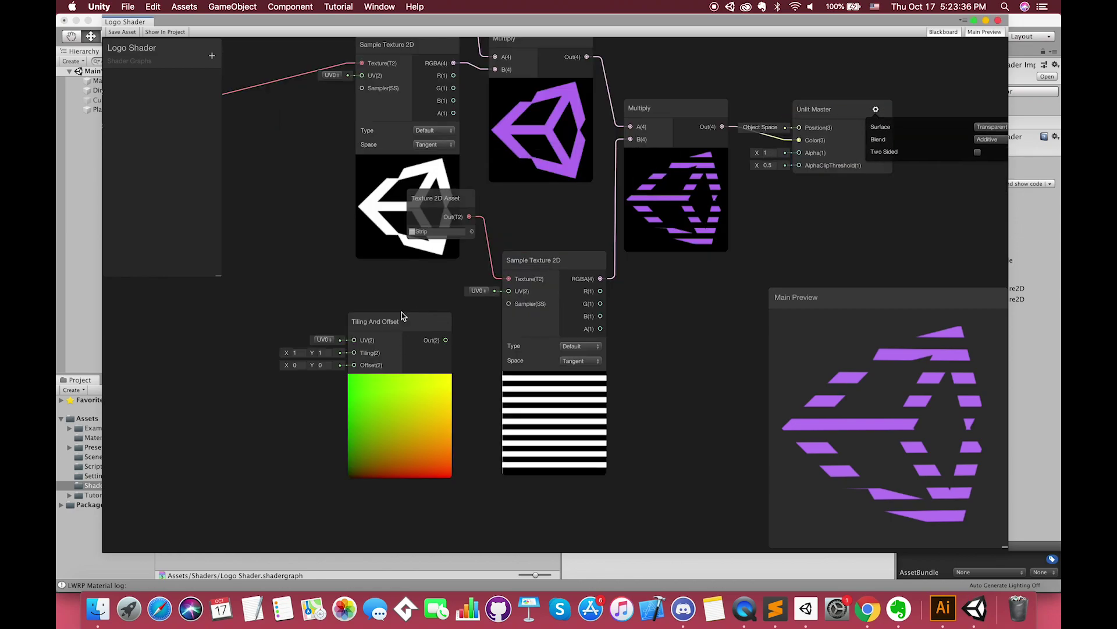
pyautogui.moveTo(404, 319); pyautogui.dragTo(398, 308)
pyautogui.moveTo(441, 330); pyautogui.dragTo(508, 291)
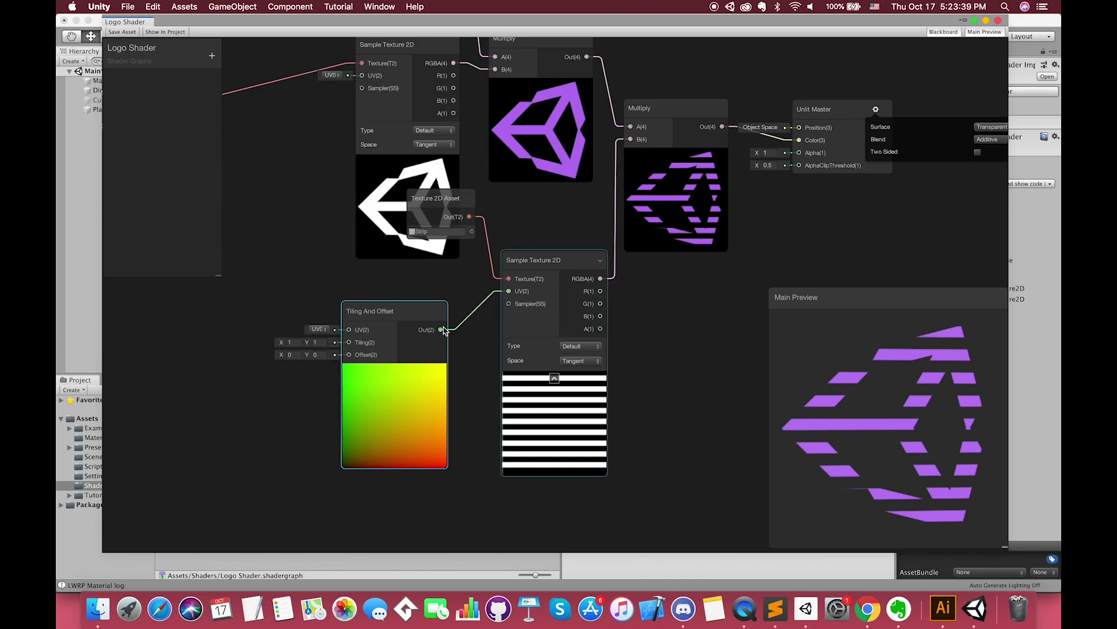
pyautogui.moveTo(391, 319); pyautogui.dragTo(402, 311)
pyautogui.scroll(-2, 445, 328)
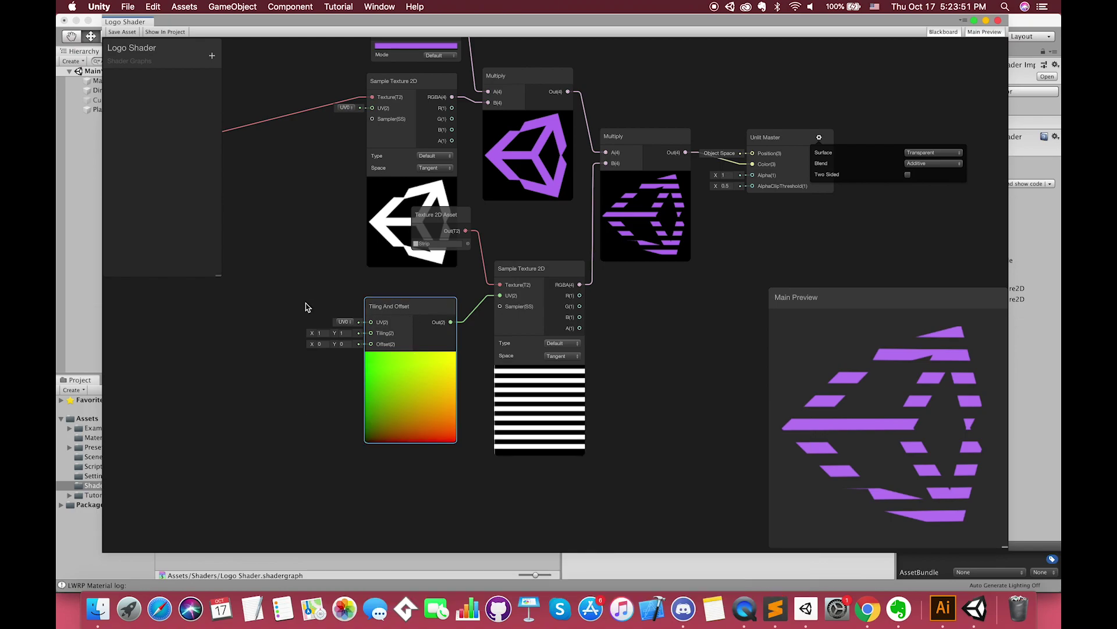
# Step: Add a Time node to the graph beside Tiling And Offset
pyautogui.rightClick(208, 355)
pyautogui.click(225, 364)
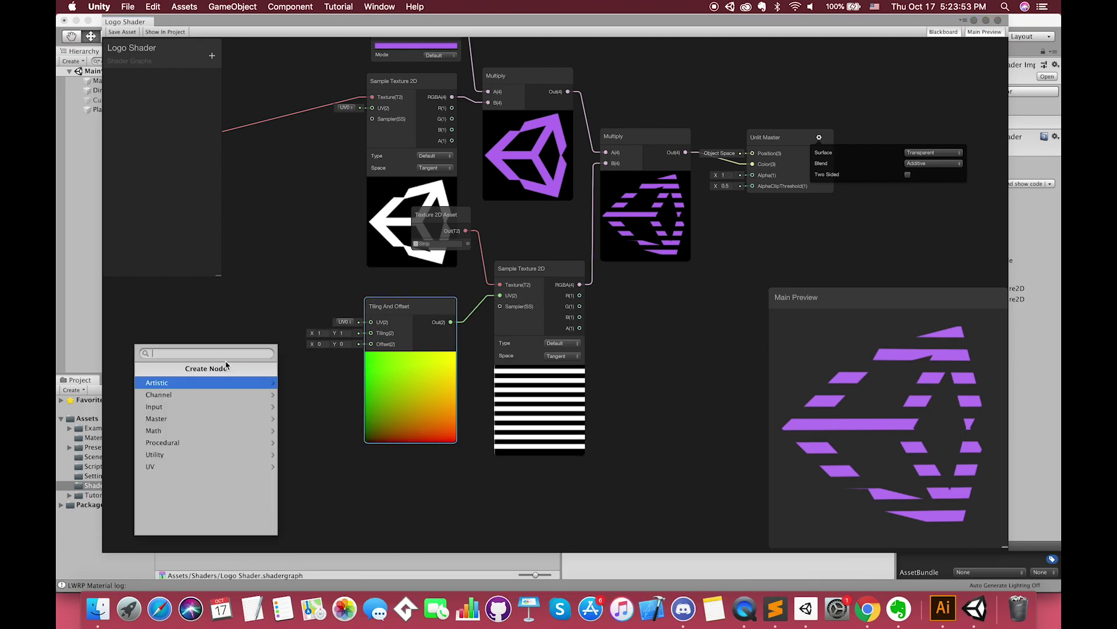
pyautogui.write('time')
pyautogui.press('Return')
pyautogui.moveTo(225, 373); pyautogui.dragTo(197, 407)
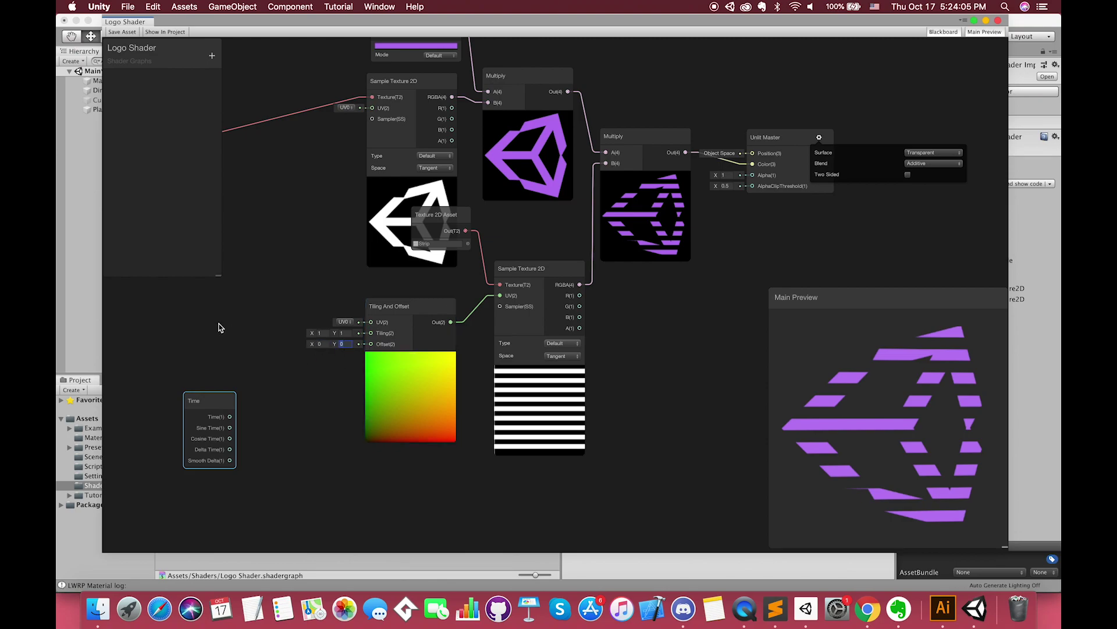
# Step: Add a Vector 2 node and a Multiply node next to the Time node
pyautogui.rightClick(189, 313)
pyautogui.click(211, 324)
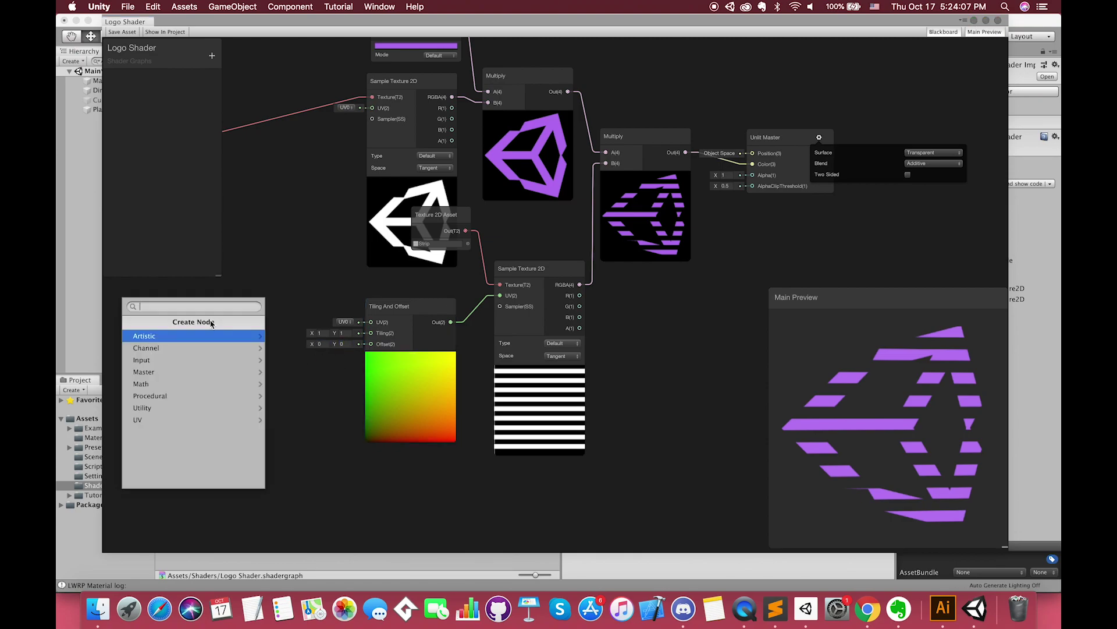
pyautogui.write('vector2')
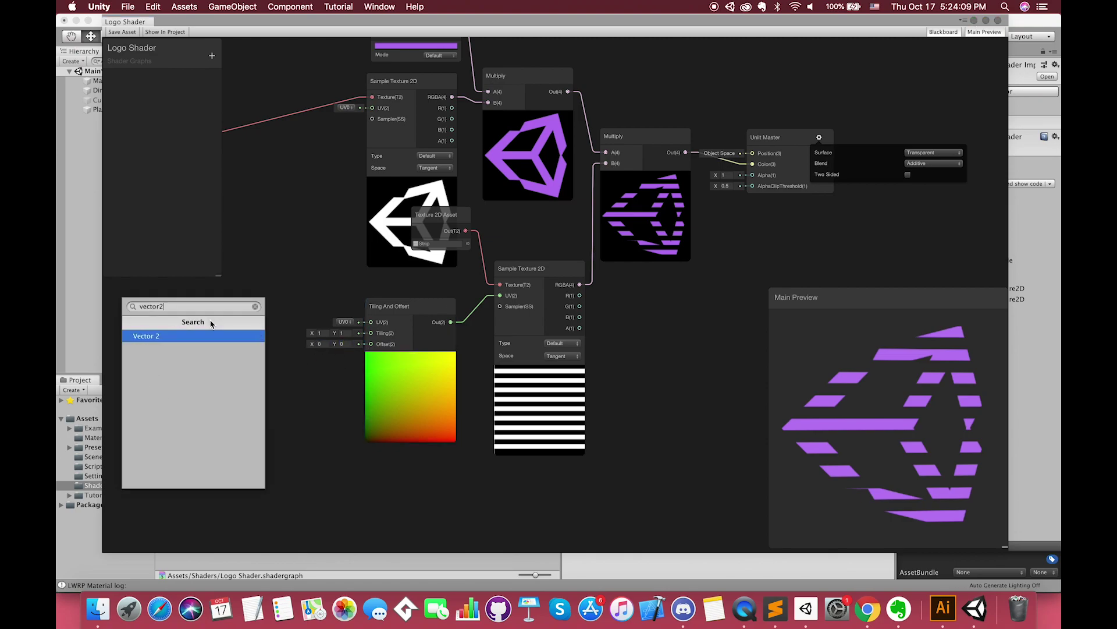
pyautogui.press('Return')
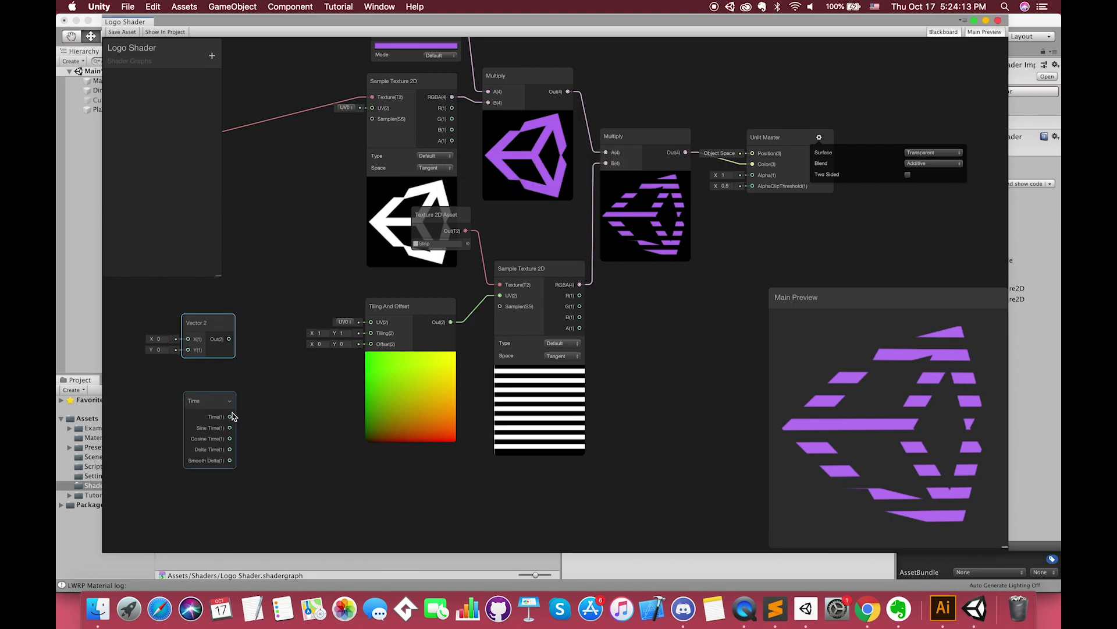
pyautogui.click(263, 383)
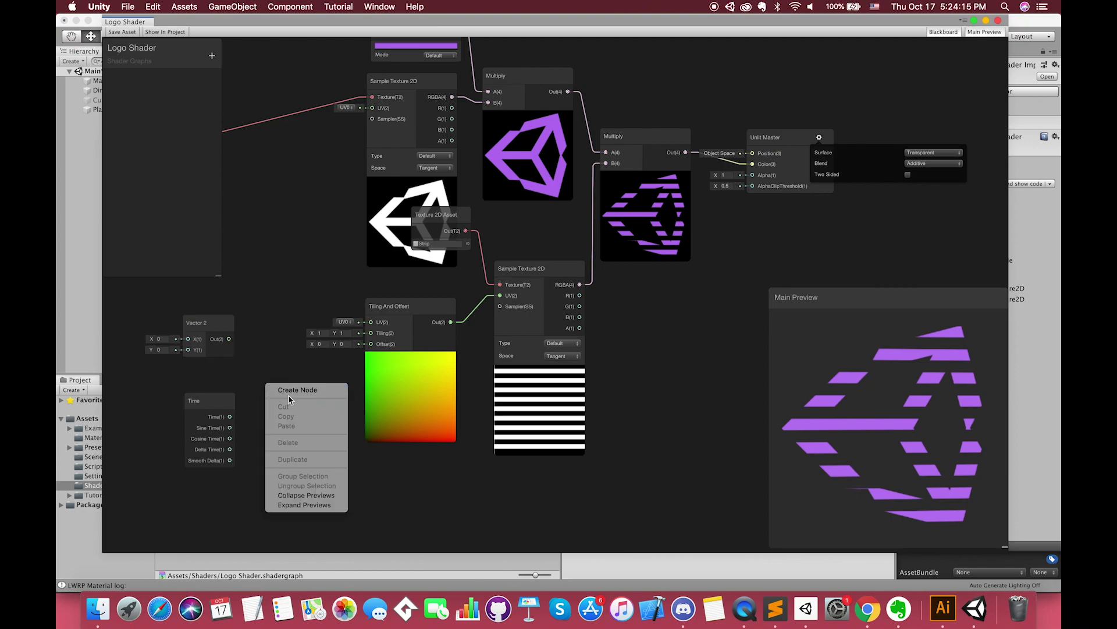
pyautogui.rightClick(266, 385)
pyautogui.press('space')
pyautogui.write('multiply')
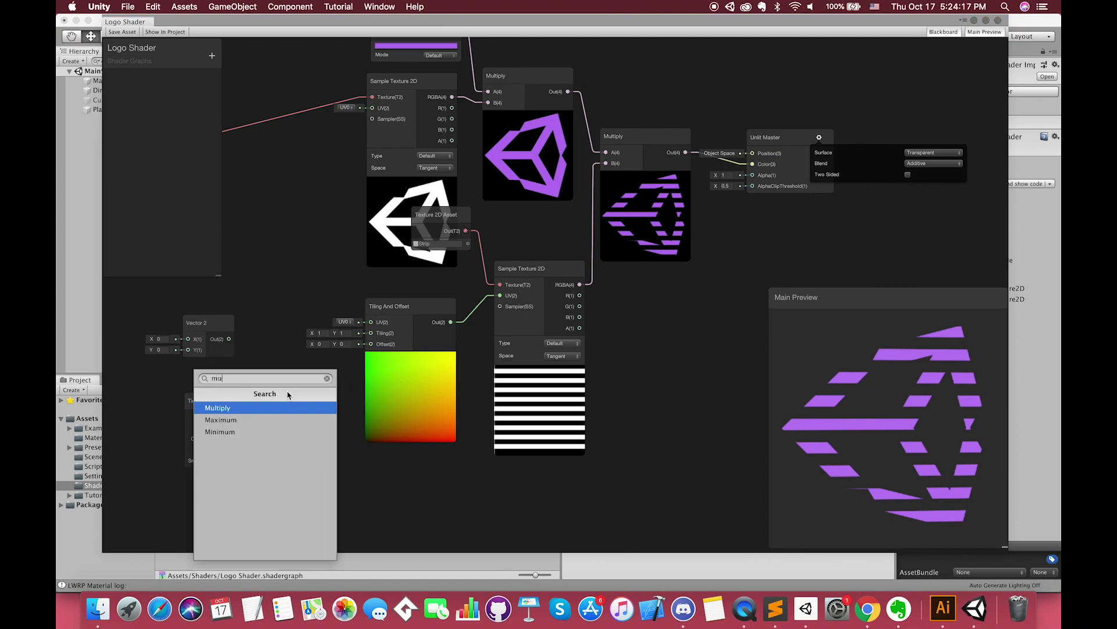
pyautogui.press('Return')
pyautogui.click(269, 370)
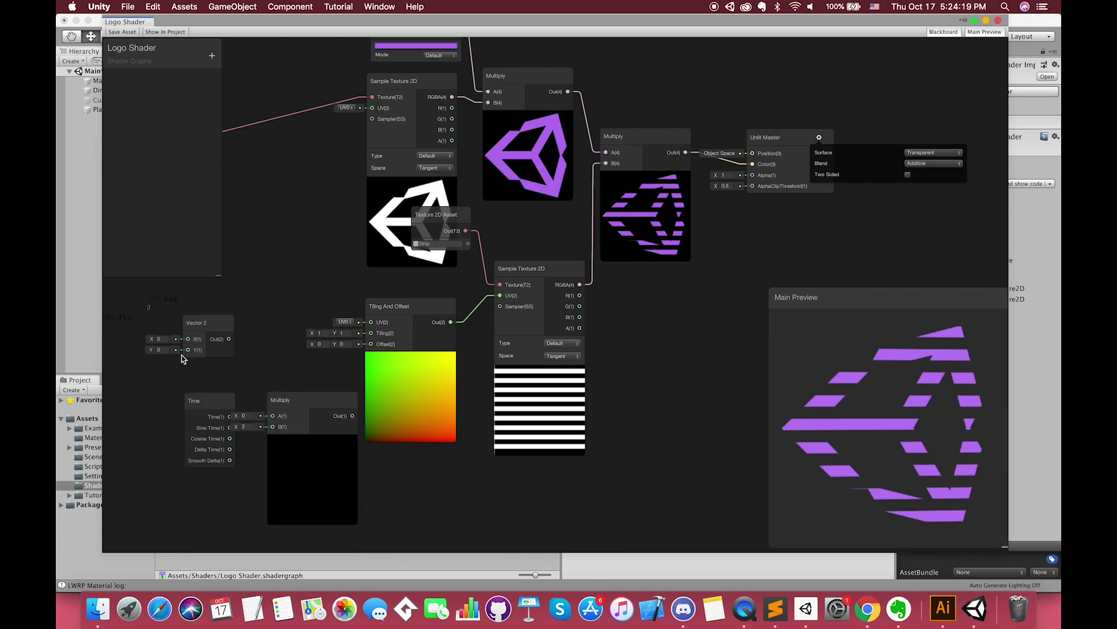
# Step: Move the Vector 2, Time and Multiply nodes up beside the stripe texture nodes
pyautogui.moveTo(205, 407); pyautogui.dragTo(227, 314, button='middle')
pyautogui.moveTo(262, 68); pyautogui.dragTo(326, 82)
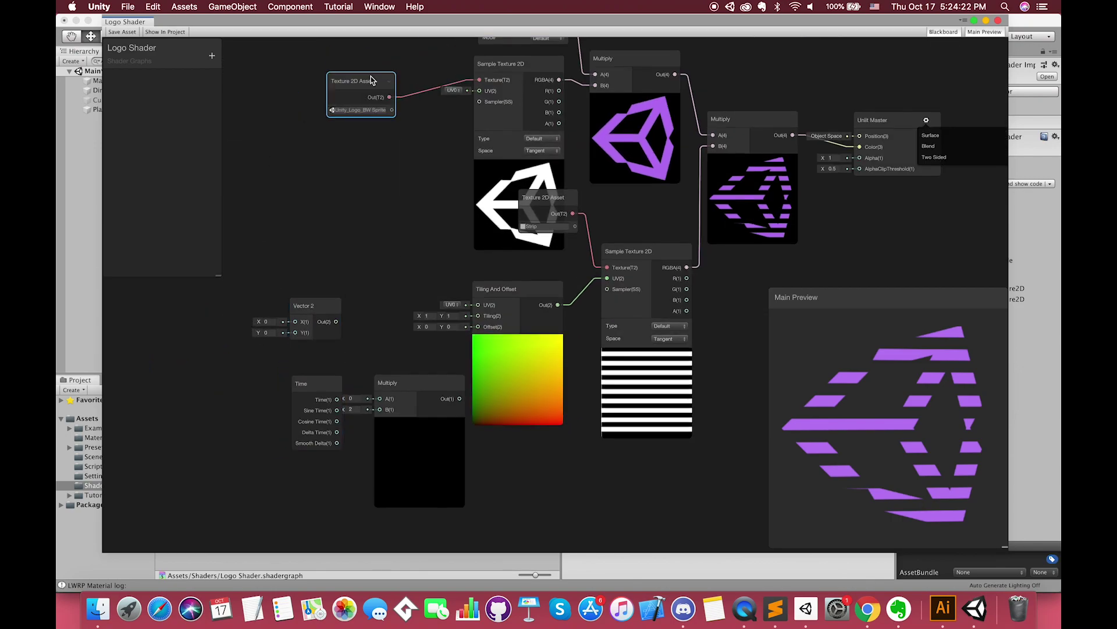
pyautogui.moveTo(326, 82); pyautogui.dragTo(351, 342, button='middle')
pyautogui.scroll(3, 350, 342)
pyautogui.moveTo(355, 287); pyautogui.dragTo(308, 284)
pyautogui.moveTo(343, 388); pyautogui.dragTo(268, 364)
pyautogui.moveTo(454, 389); pyautogui.dragTo(384, 320)
pyautogui.moveTo(329, 287); pyautogui.dragTo(277, 285)
# Step: Feed Vector 2 times Time into the Tiling And Offset Offset, with Vector 2 Y at 0.4
pyautogui.moveTo(299, 302); pyautogui.dragTo(381, 341)
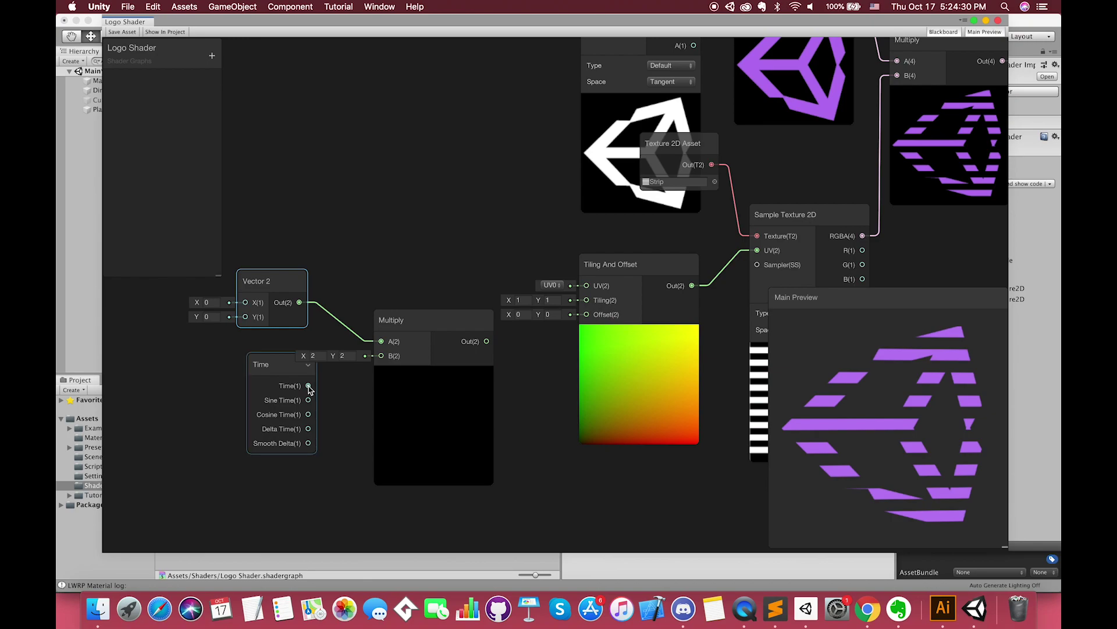
pyautogui.moveTo(308, 385); pyautogui.dragTo(382, 356)
pyautogui.moveTo(487, 341); pyautogui.dragTo(586, 314)
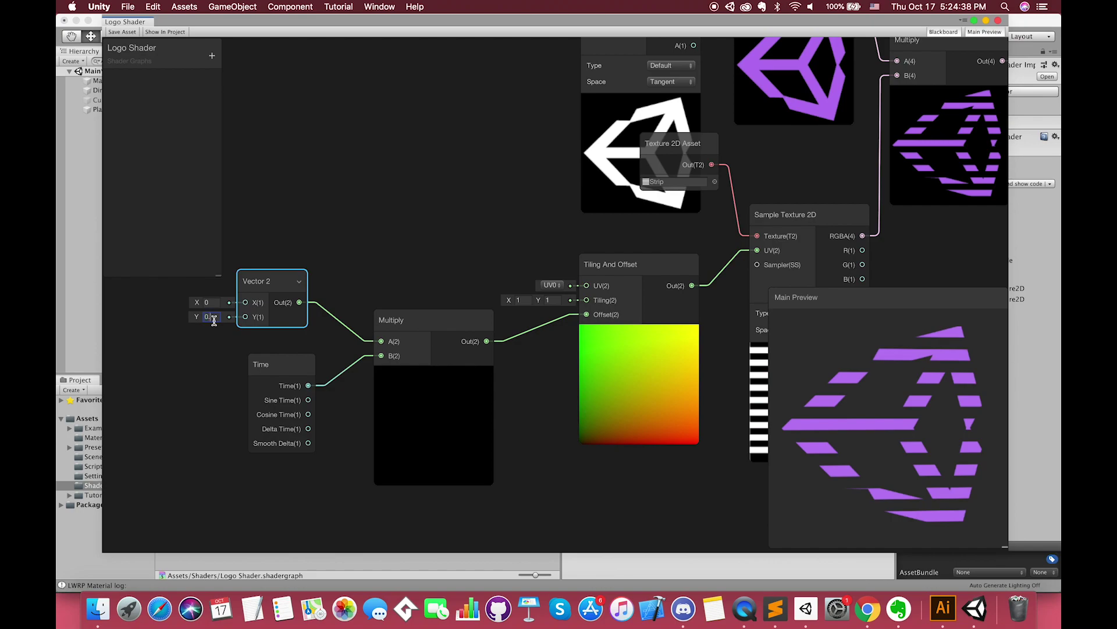
pyautogui.write('4')
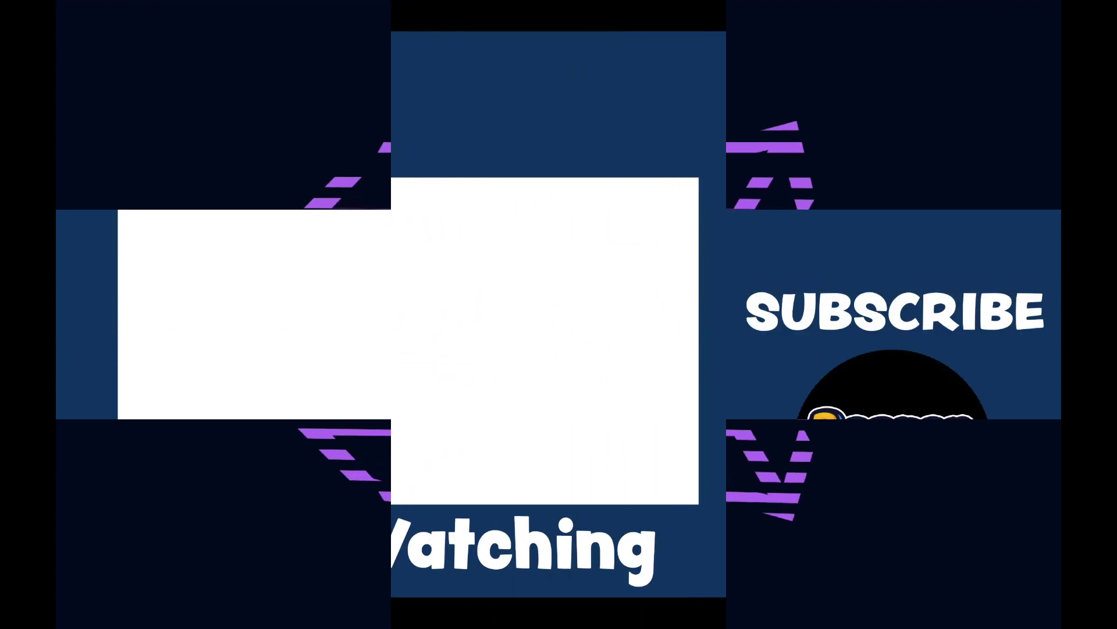
# Step: Uncheck Maximize in the Game view options to restore the full editor layout
pyautogui.click(1055, 51)
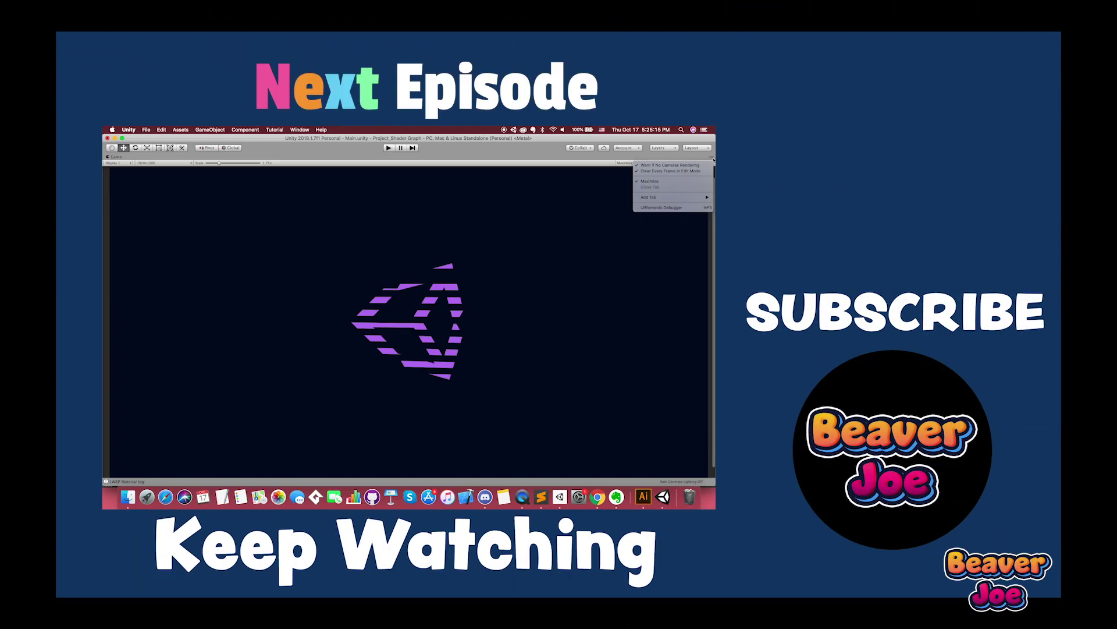
pyautogui.click(649, 181)
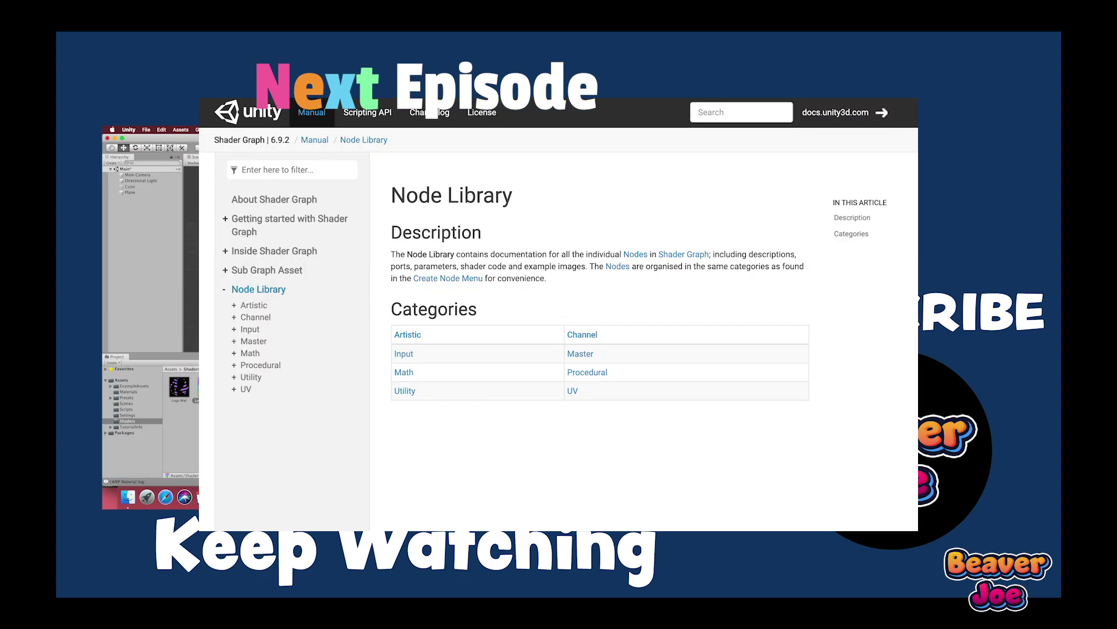